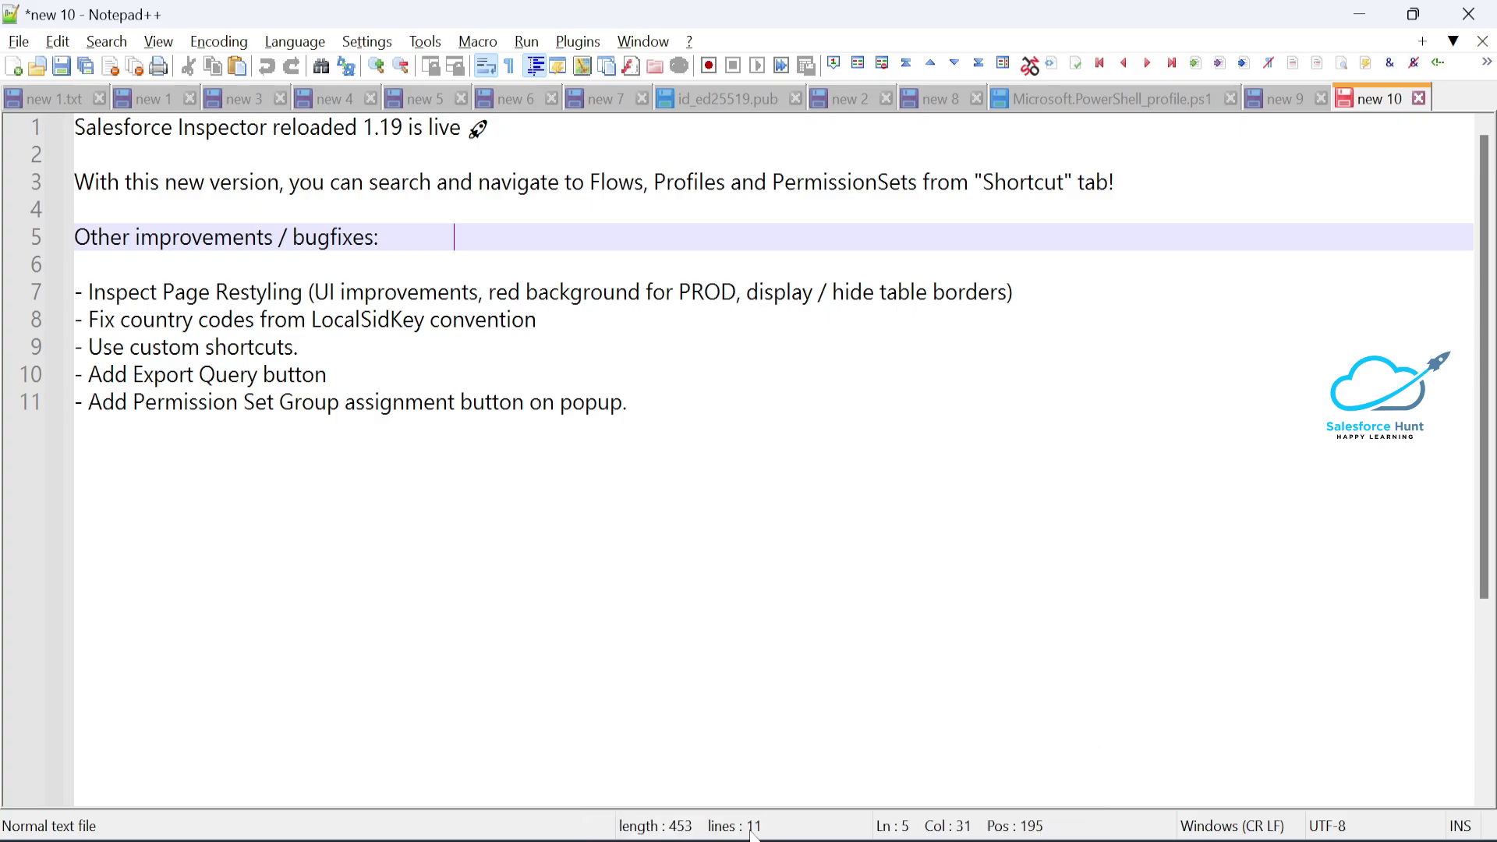
- Switch from the 1.19 release notes to the first org's United Oil & Gas Corp. account page
{"action": "key", "text": "alt+Tab"}
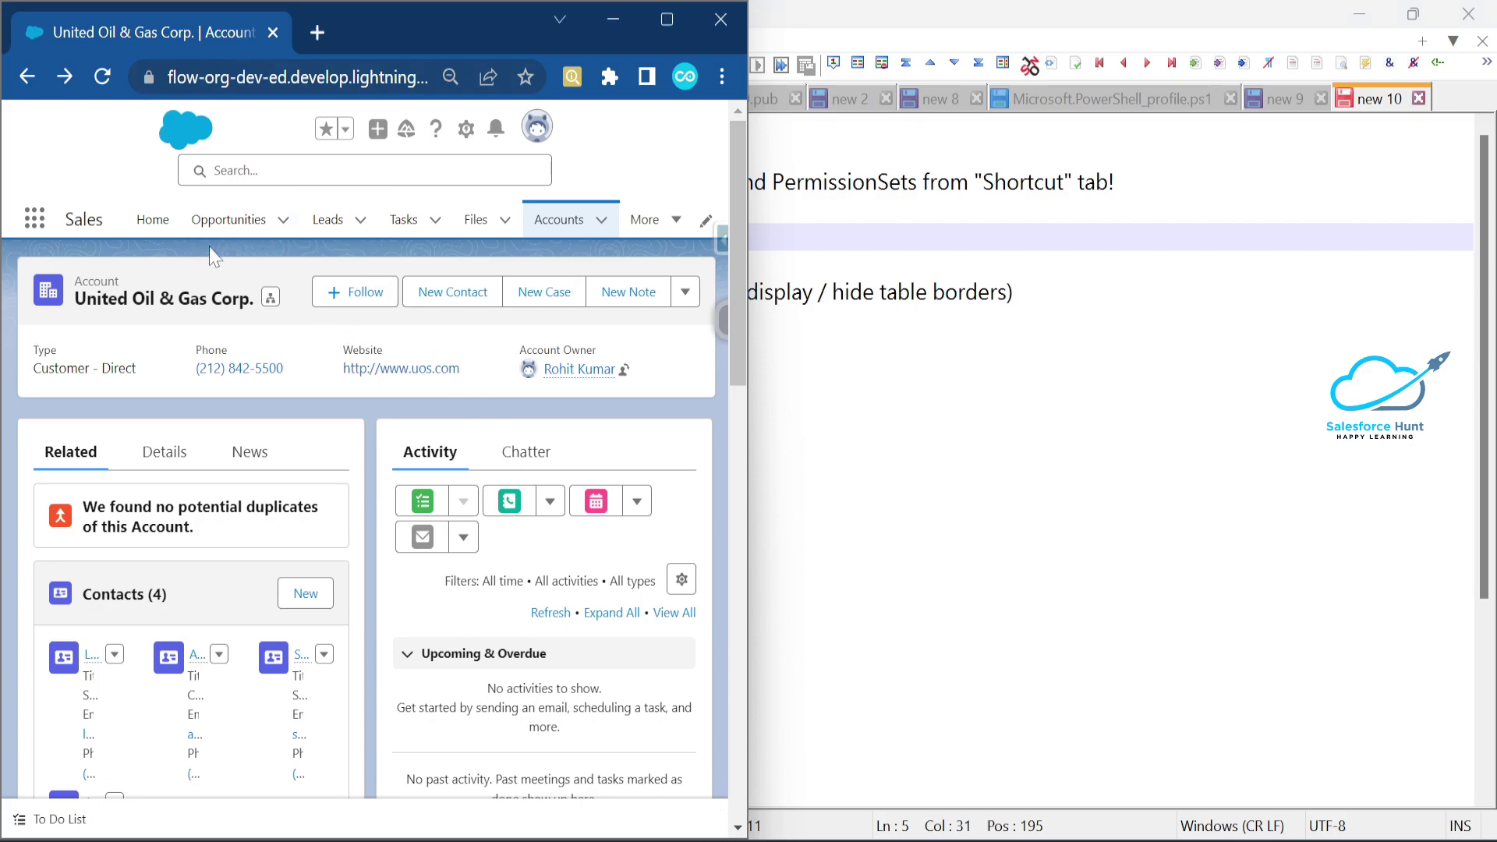
- Bring up the second org's Recently Viewed accounts and outline both Inspector extension icons
{"action": "key", "text": "alt+Tab"}
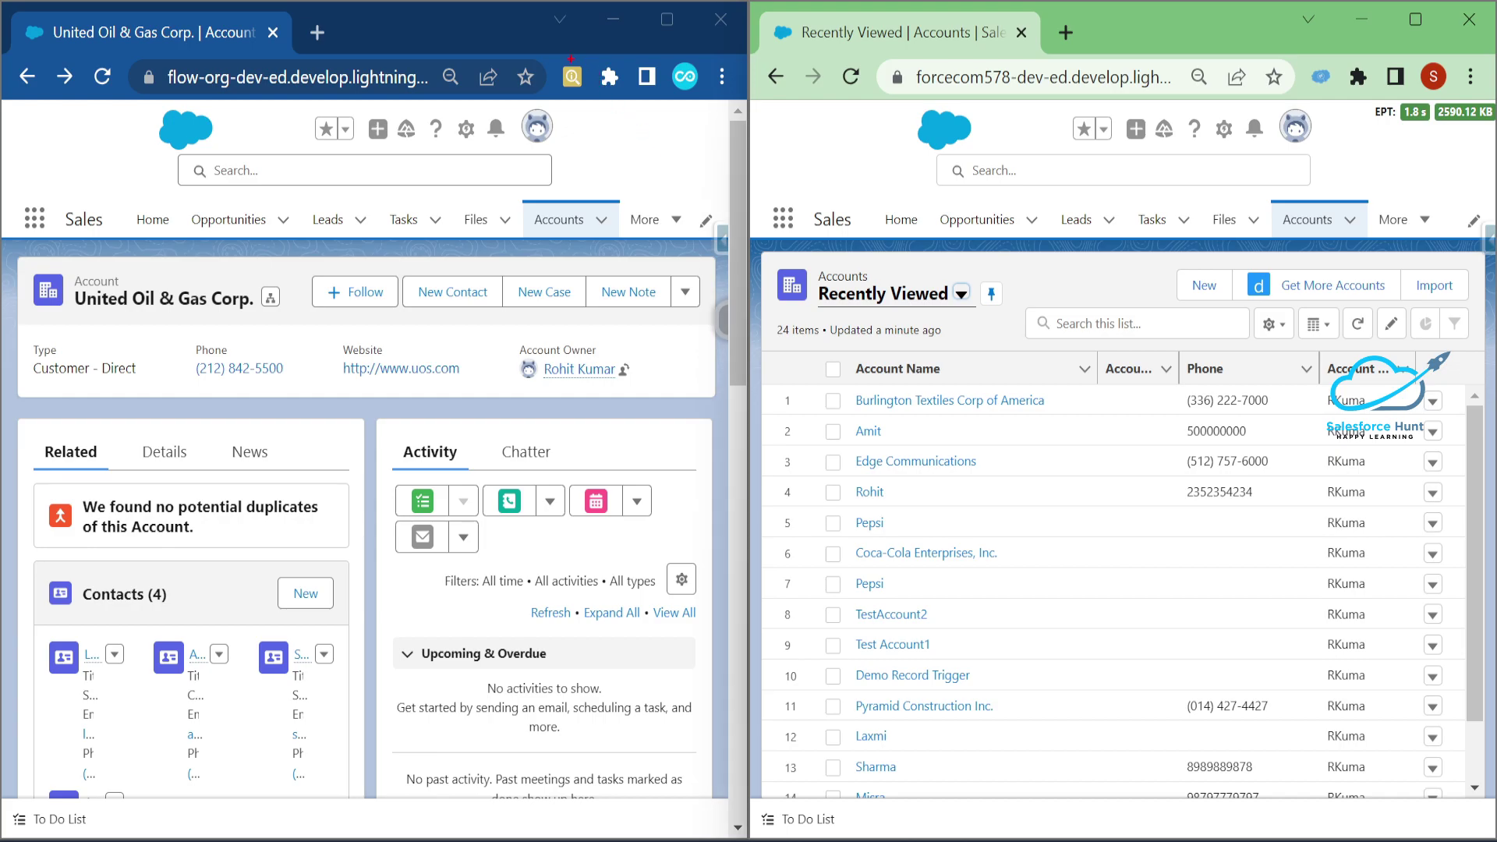
{"action": "left_click_drag", "start_coordinate": [555, 59], "coordinate": [590, 95]}
{"action": "left_click_drag", "start_coordinate": [1304, 59], "coordinate": [1339, 92]}
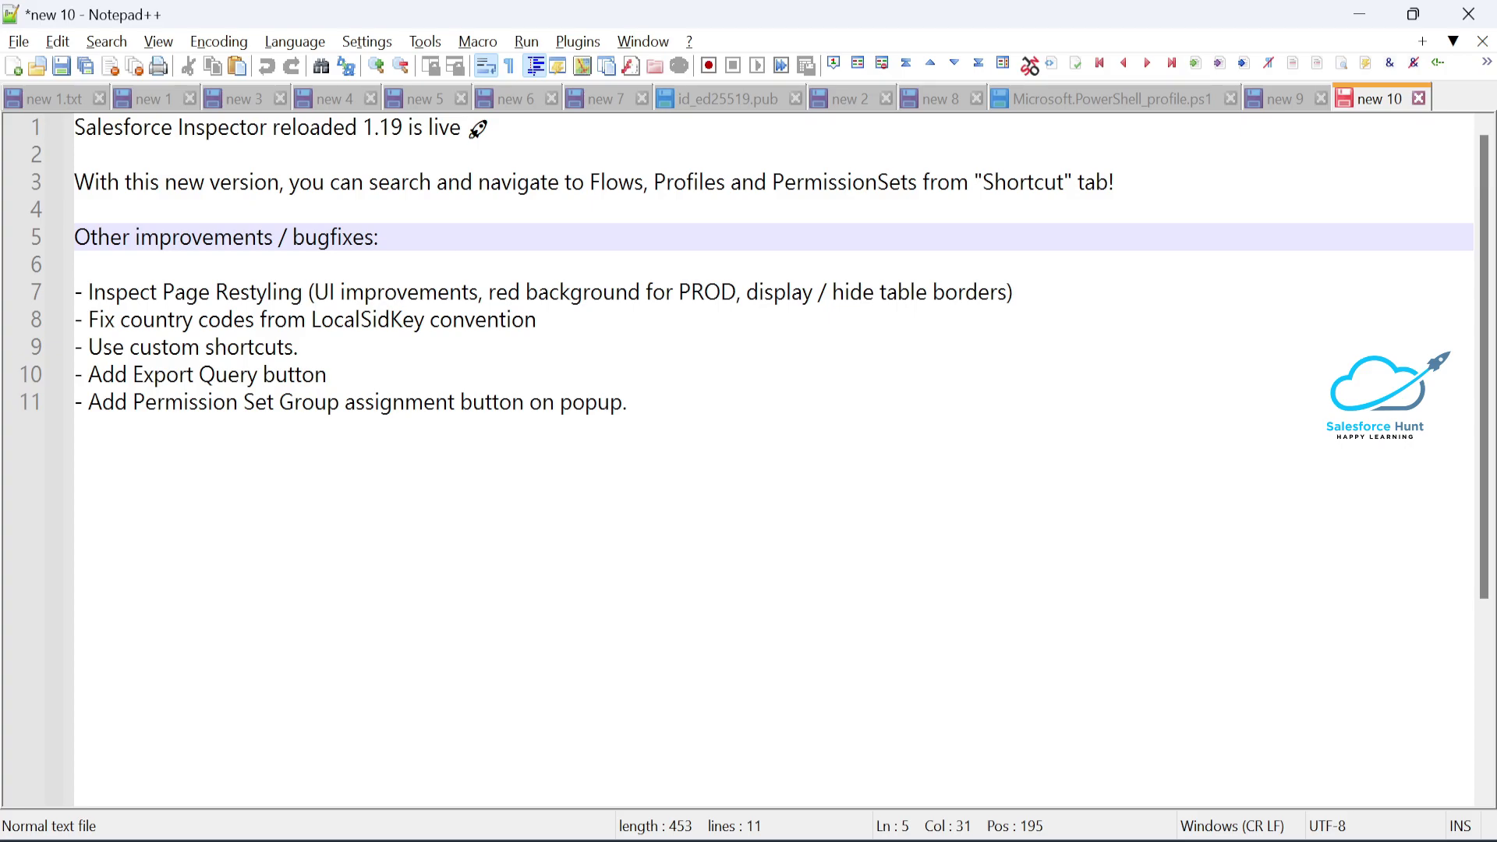
- Highlight the improvements on lines 6–11, then bring both Salesforce org windows back up
{"action": "left_click_drag", "start_coordinate": [628, 402], "coordinate": [74, 265]}
{"action": "left_click", "coordinate": [496, 347]}
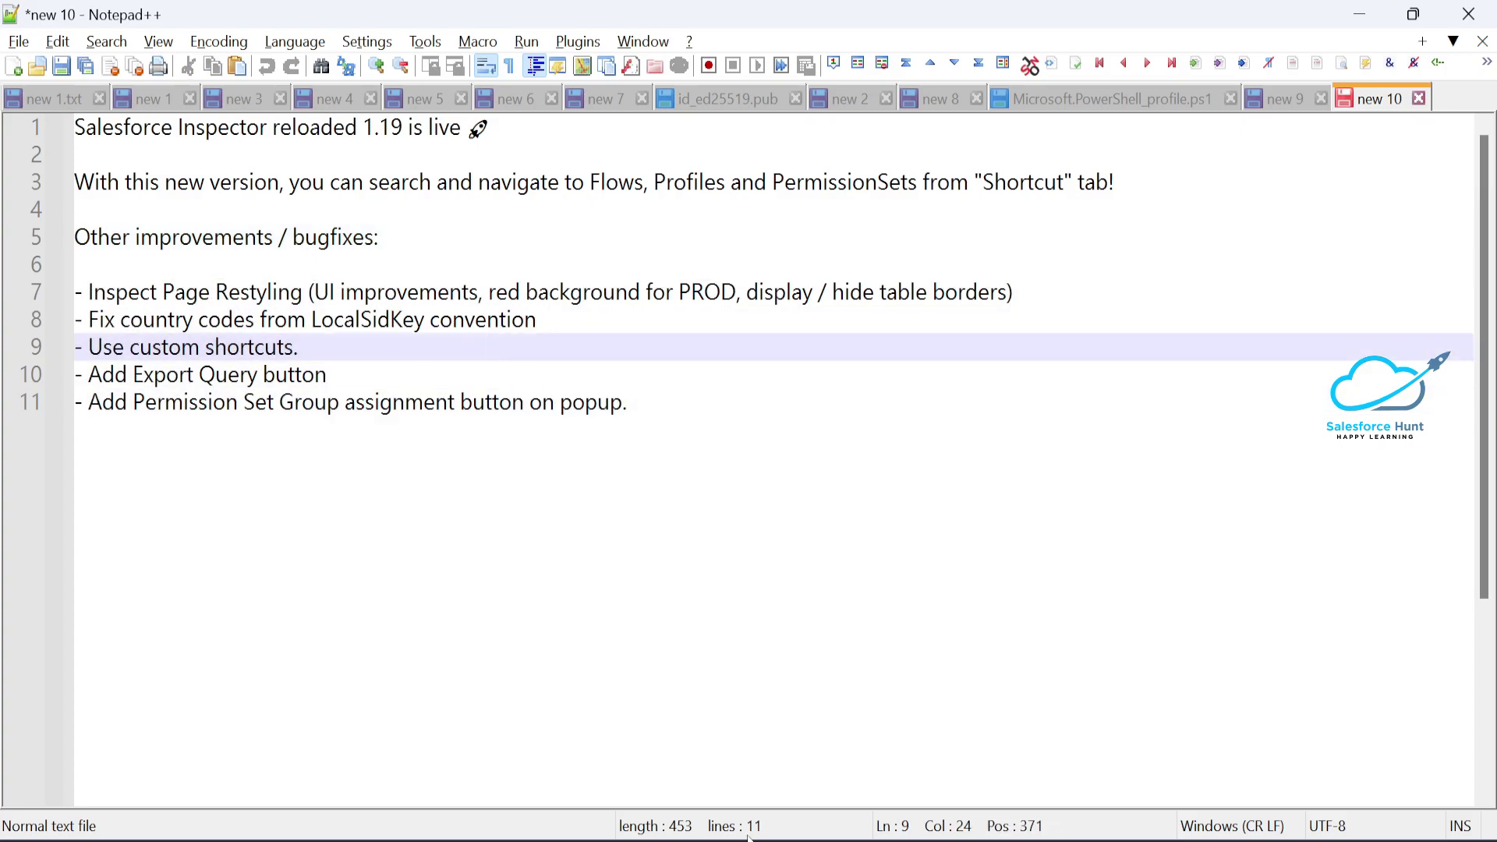
{"action": "key", "text": "alt+Tab"}
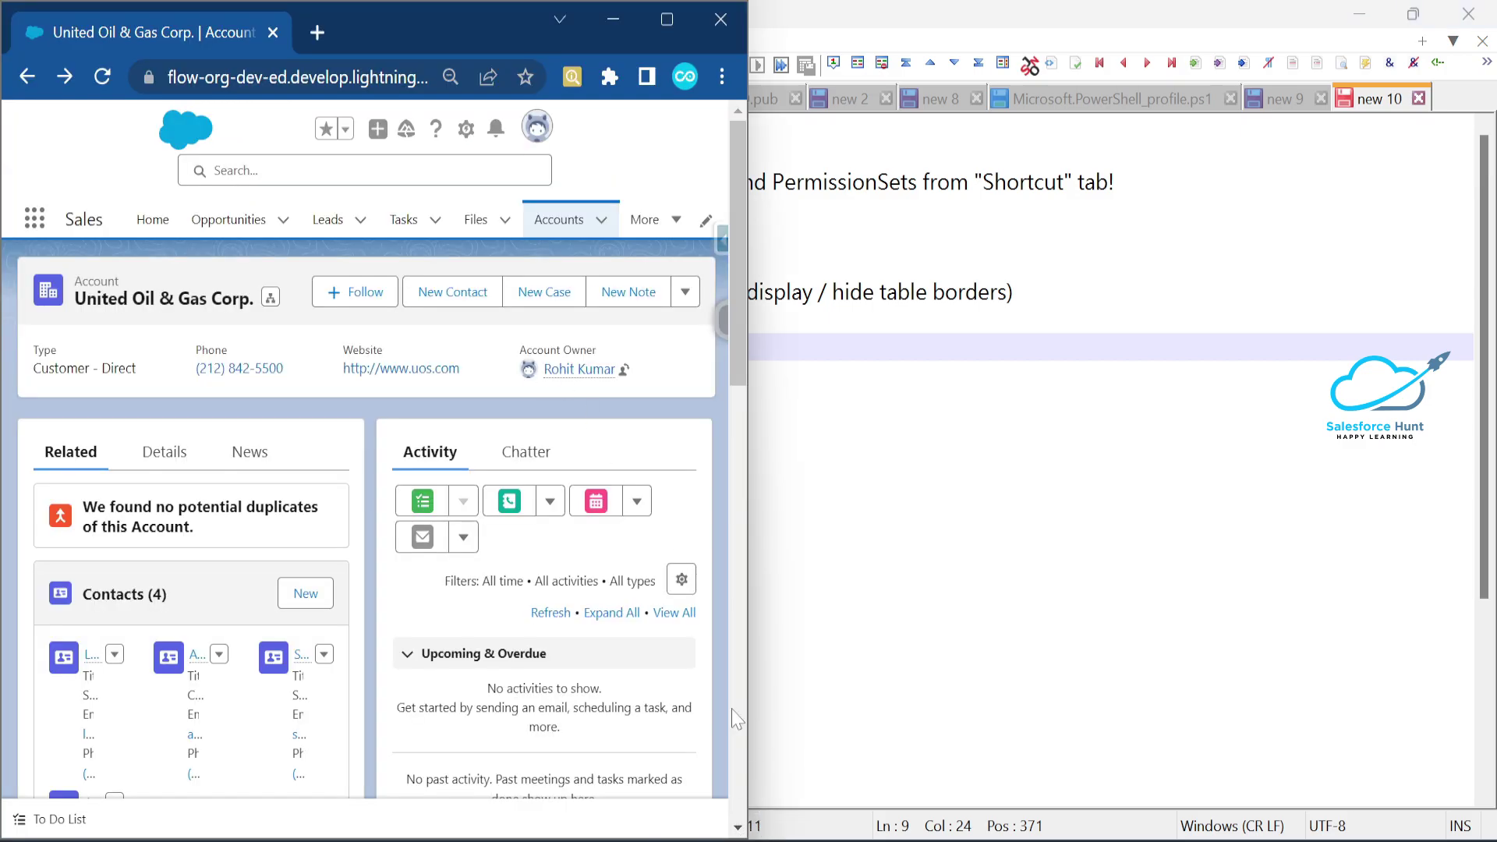
{"action": "key", "text": "alt+Tab"}
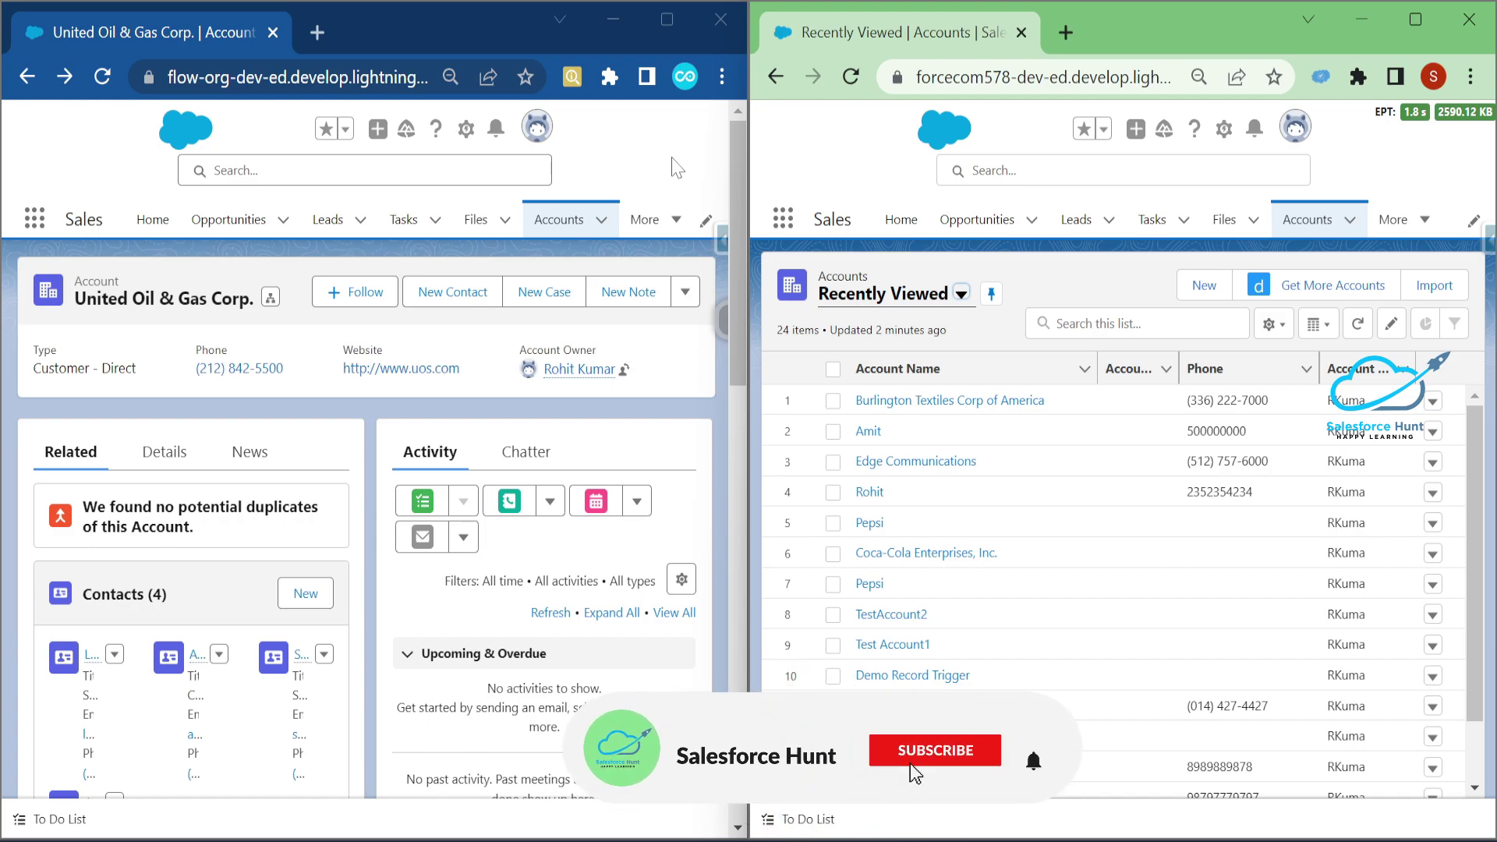
- Open the Inspector panel in both orgs and annotate the old and new headings
{"action": "left_click", "coordinate": [721, 240]}
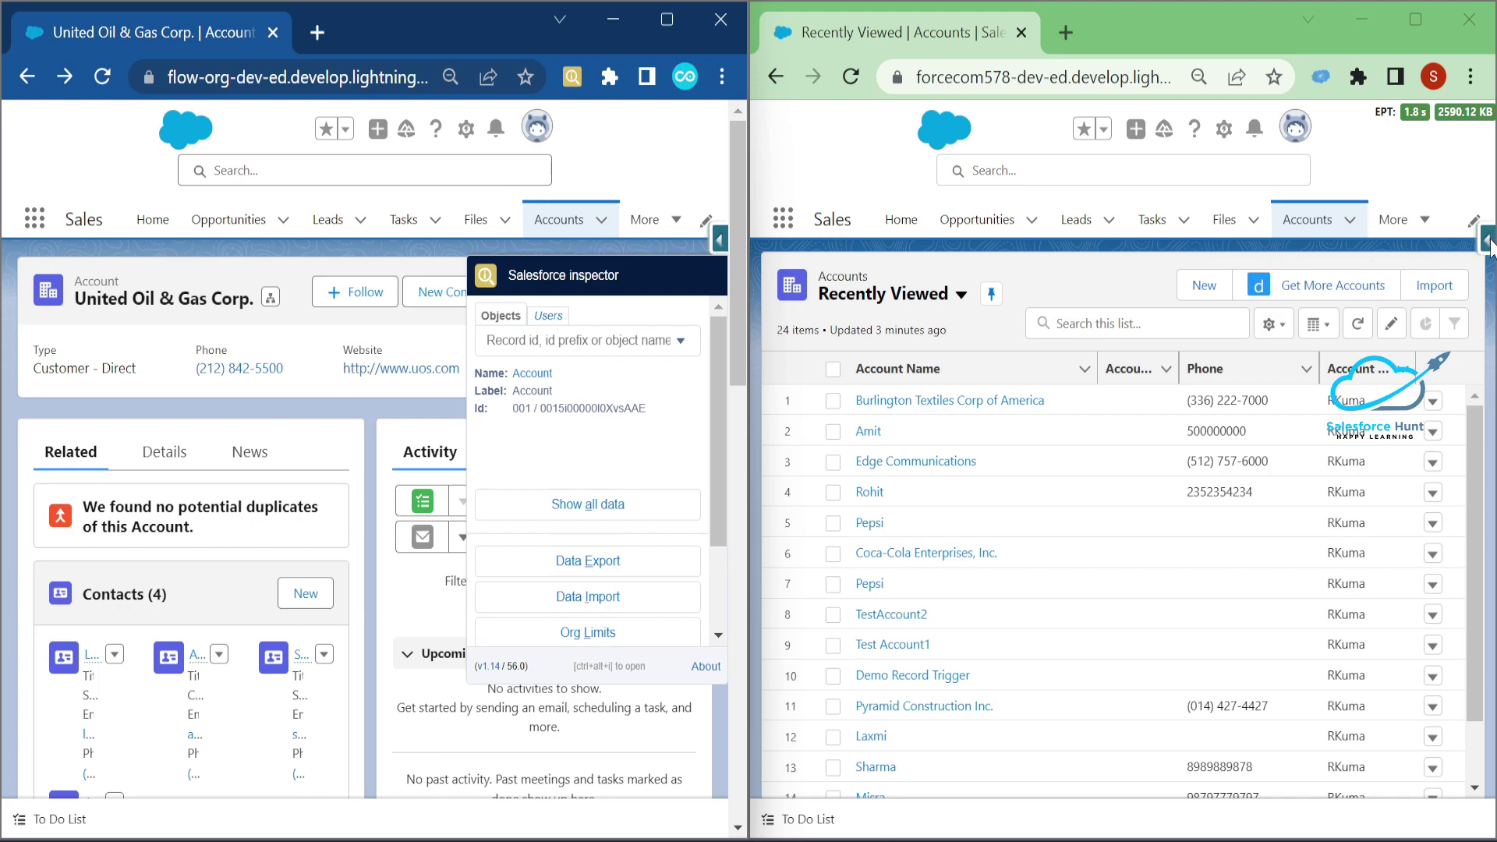
{"action": "left_click", "coordinate": [1488, 241]}
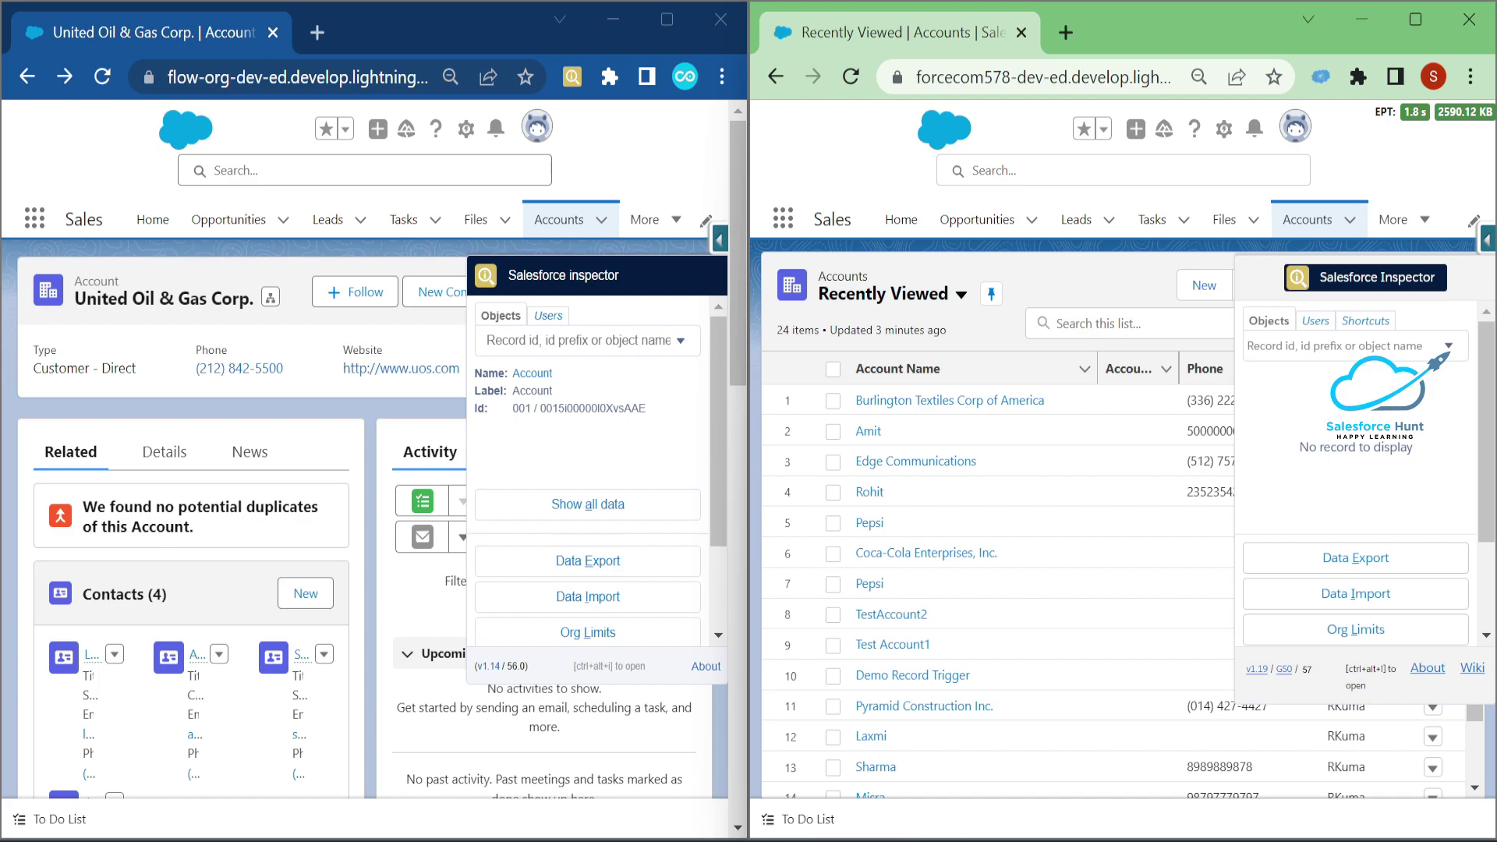
{"action": "left_click_drag", "start_coordinate": [668, 277], "coordinate": [712, 273]}
{"action": "left_click_drag", "start_coordinate": [1248, 273], "coordinate": [1271, 265]}
{"action": "mouse_move", "coordinate": [471, 255]}
{"action": "left_mouse_down"}
{"action": "mouse_move", "coordinate": [484, 290]}
{"action": "mouse_move", "coordinate": [599, 285]}
{"action": "left_mouse_up"}
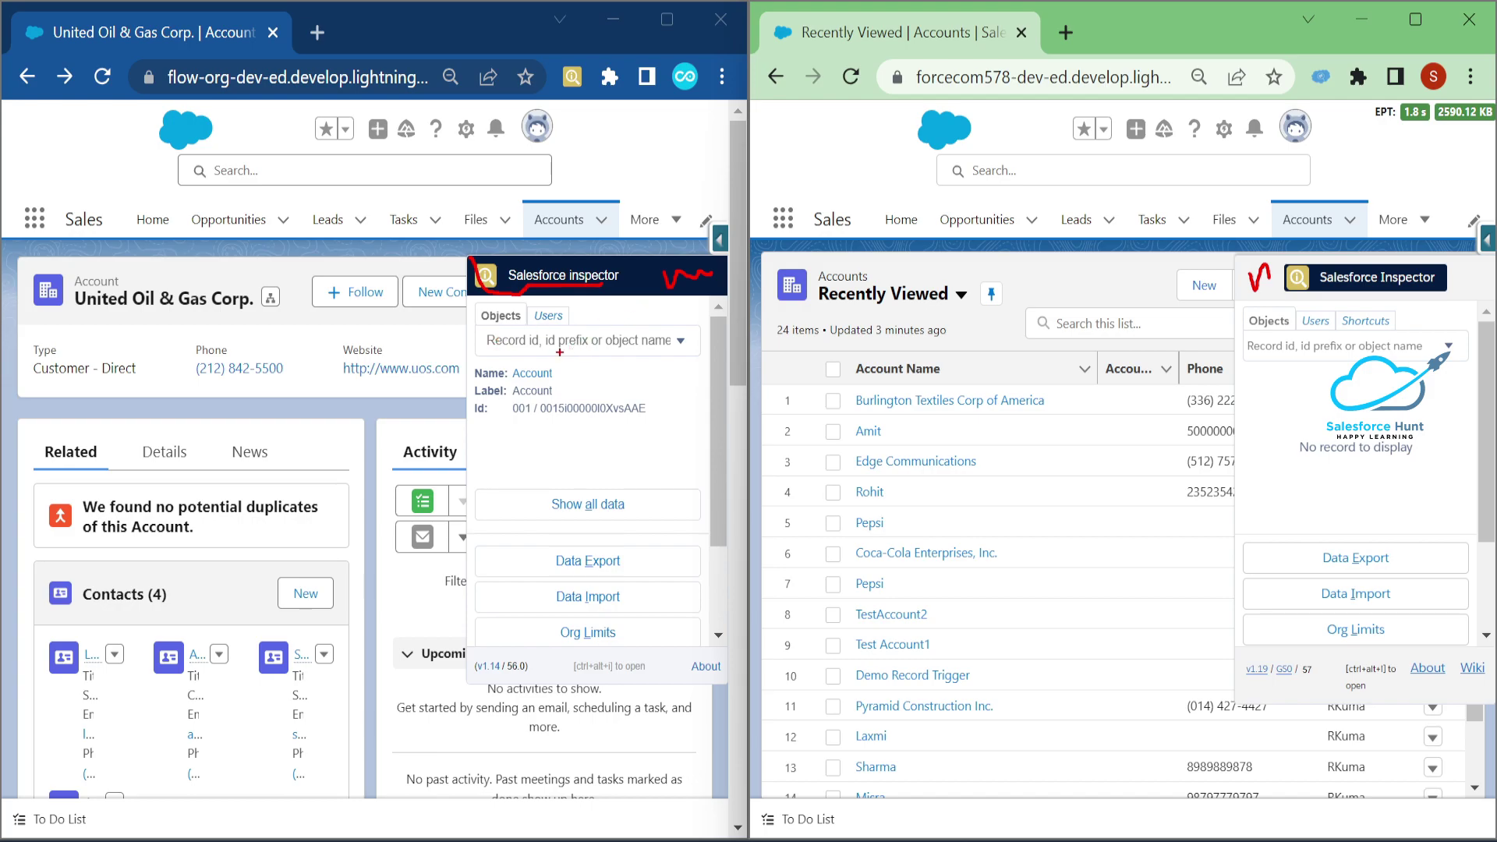
- Mark the Objects and Users views, then open the Burlington Textiles Corp of America account
{"action": "left_click_drag", "start_coordinate": [481, 323], "coordinate": [551, 321]}
{"action": "left_click_drag", "start_coordinate": [1241, 333], "coordinate": [1401, 327]}
{"action": "key", "text": "Escape"}
{"action": "left_click", "coordinate": [927, 400]}
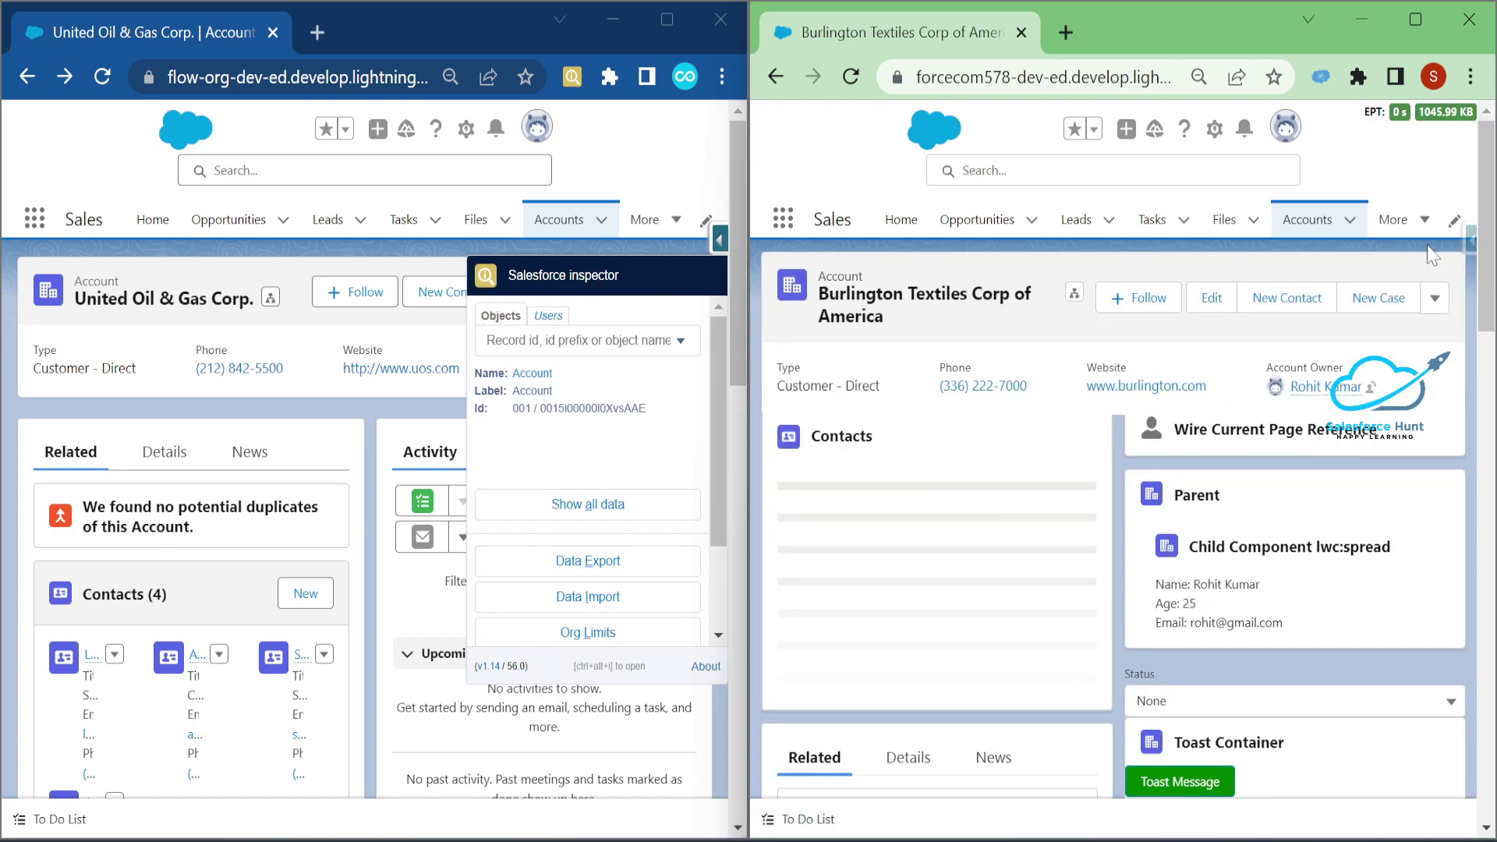
- Open the Inspector on the Burlington account and annotate the old panel's Name, Label and Id
{"action": "left_click", "coordinate": [1470, 241]}
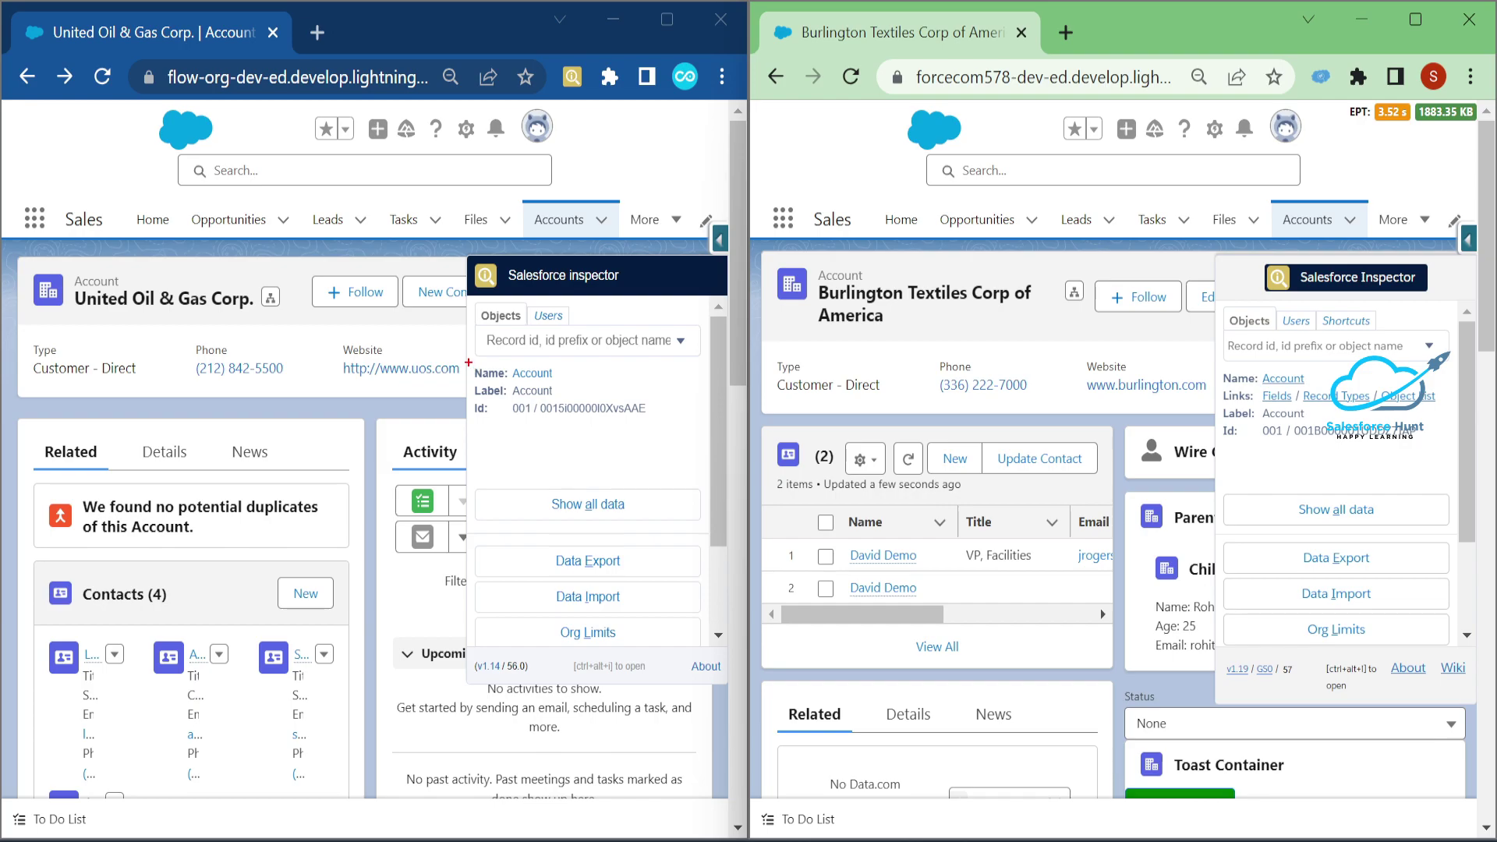
{"action": "mouse_move", "coordinate": [467, 362]}
{"action": "left_mouse_down"}
{"action": "mouse_move", "coordinate": [471, 390]}
{"action": "mouse_move", "coordinate": [669, 433]}
{"action": "left_mouse_up"}
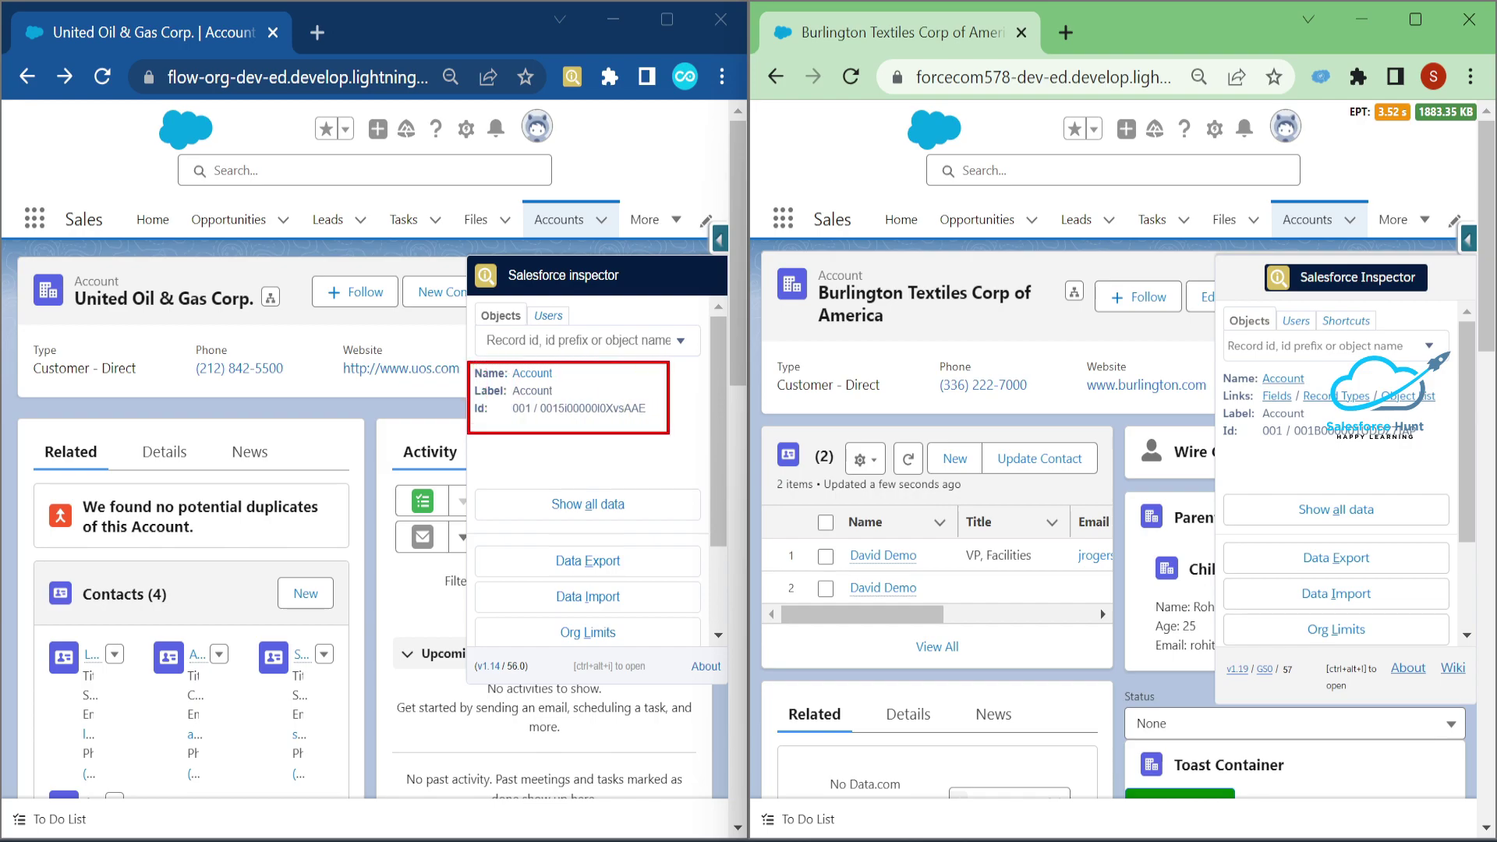
{"action": "left_click_drag", "start_coordinate": [560, 374], "coordinate": [590, 361]}
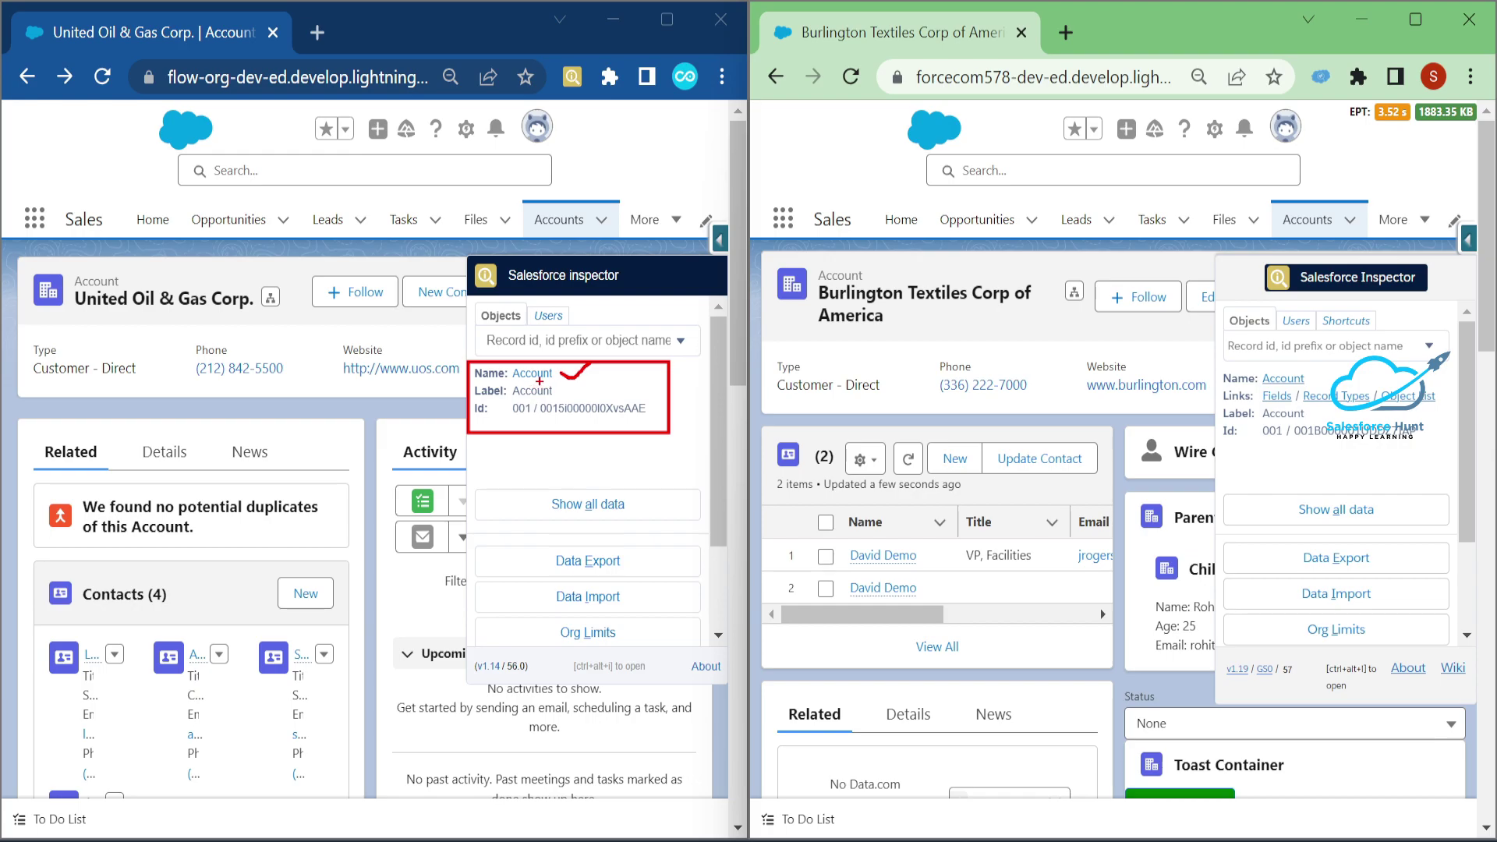
{"action": "left_click_drag", "start_coordinate": [502, 420], "coordinate": [609, 418]}
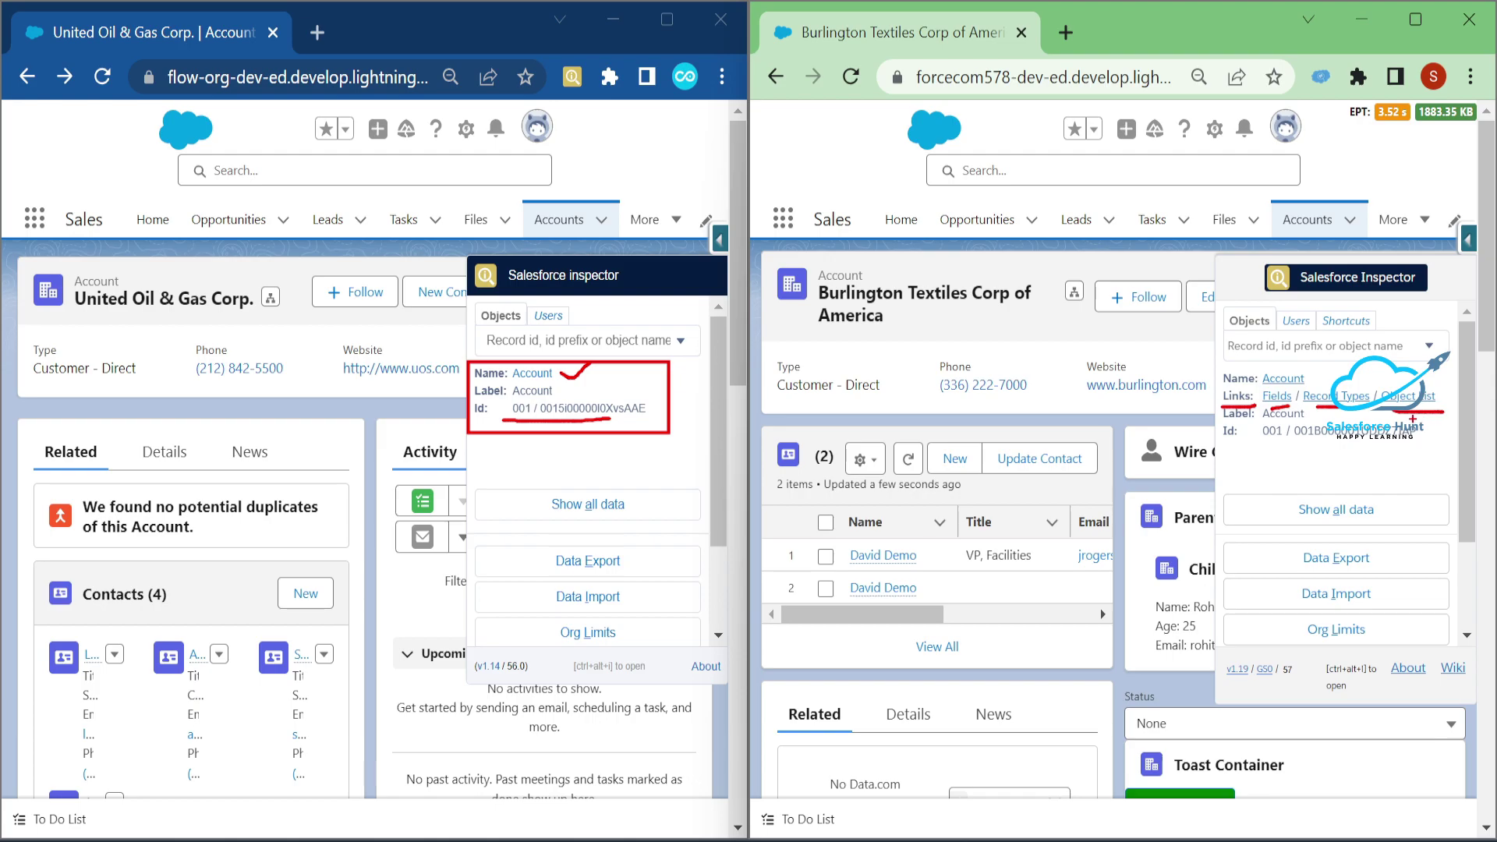
{"action": "key", "text": "Escape"}
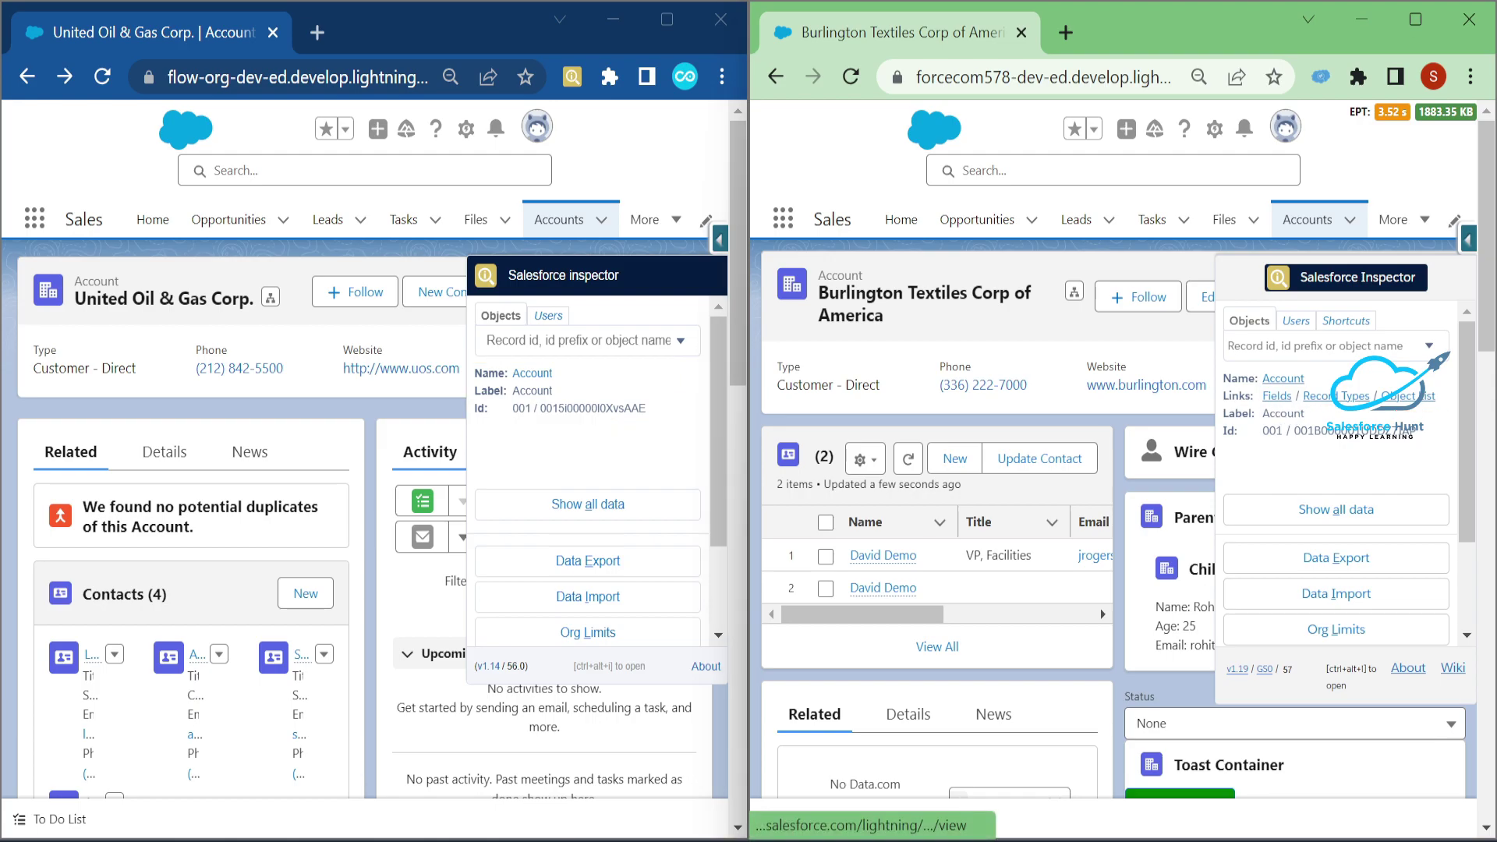
- Open the Account's Fields list in a new tab, review it, and return to Burlington
{"action": "left_click", "coordinate": [1276, 396]}
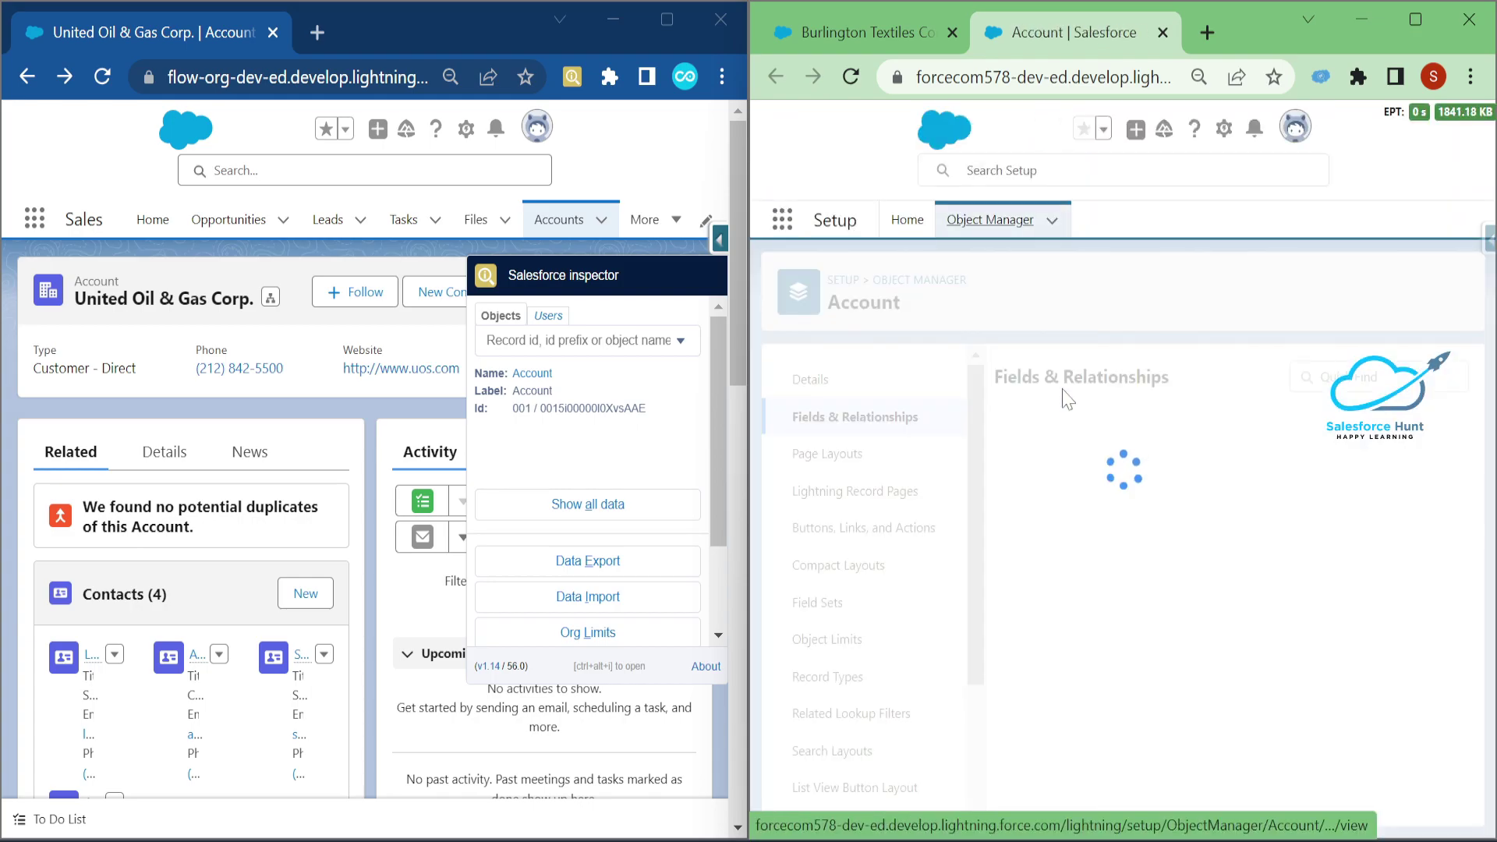
{"action": "scroll", "coordinate": [1253, 577], "scroll_direction": "down", "scroll_amount": 5}
{"action": "scroll", "coordinate": [1253, 577], "scroll_direction": "up", "scroll_amount": 5}
{"action": "left_click", "coordinate": [884, 35]}
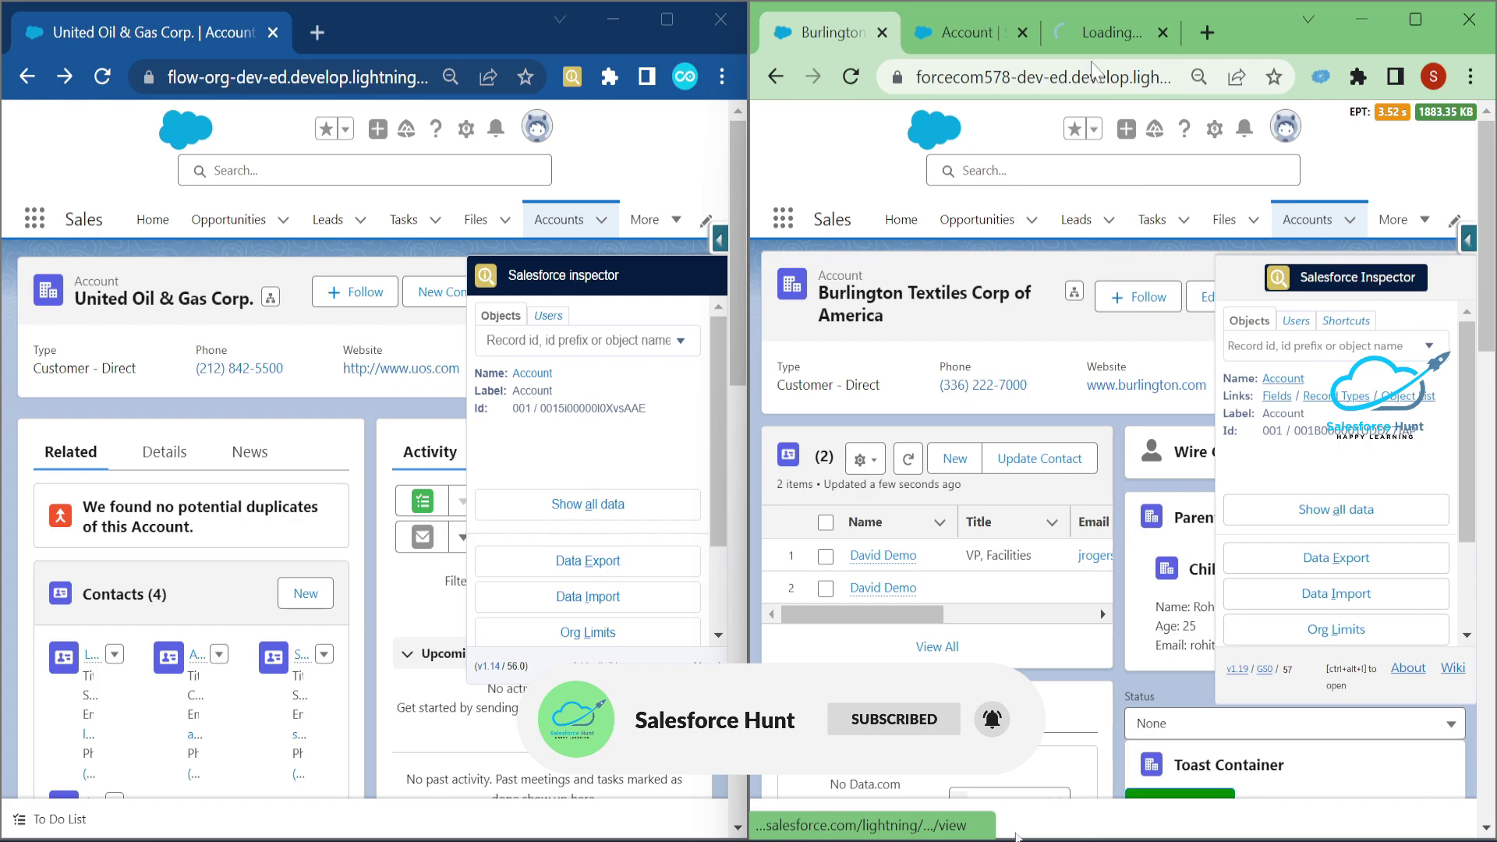
- View the Account's Record Types and Object List pages, then return to the Burlington record
{"action": "left_click", "coordinate": [1102, 40]}
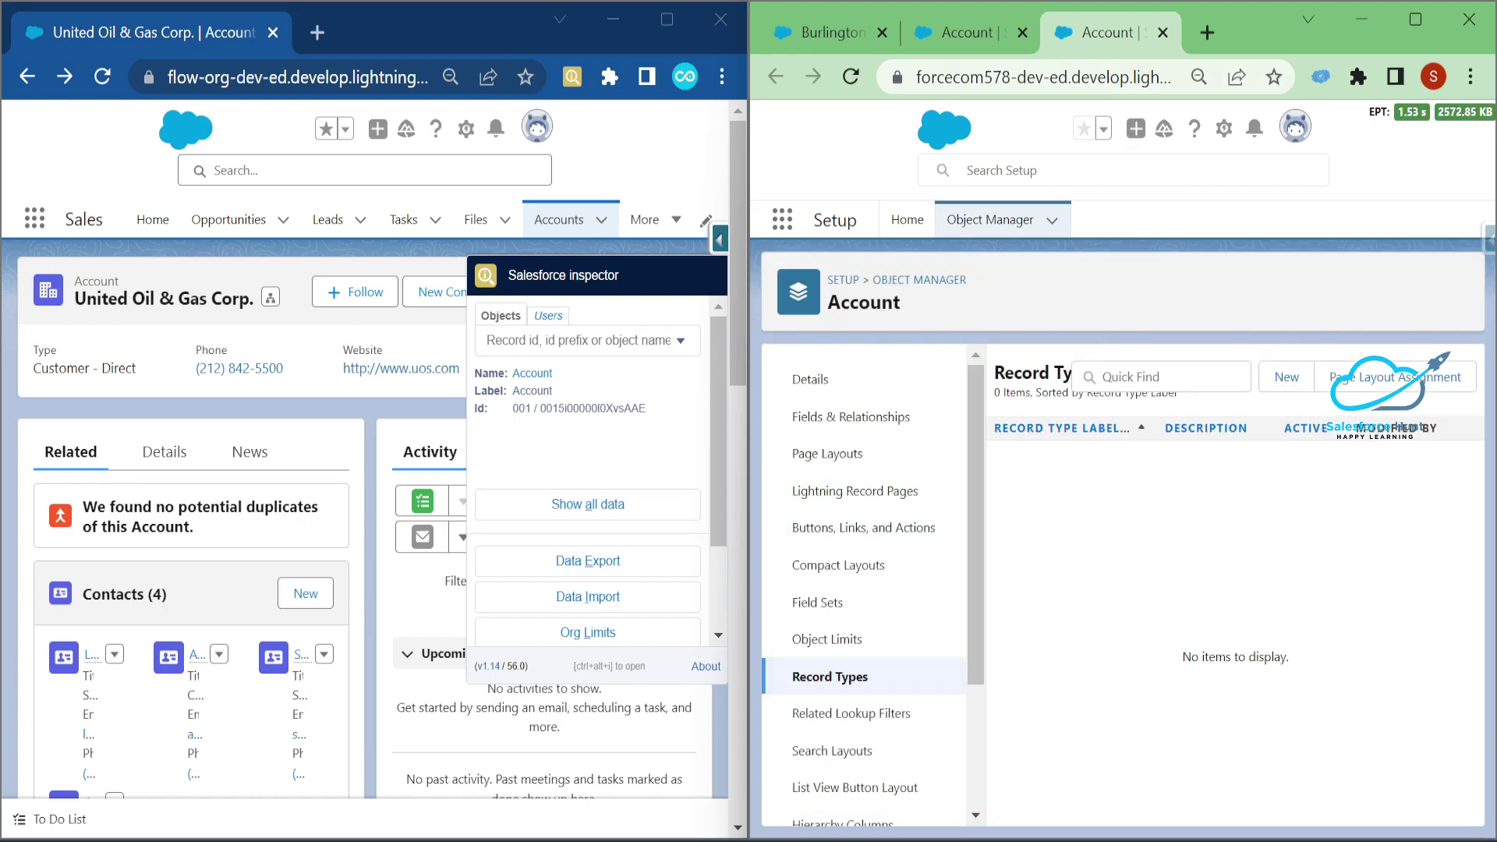
{"action": "left_click", "coordinate": [829, 31]}
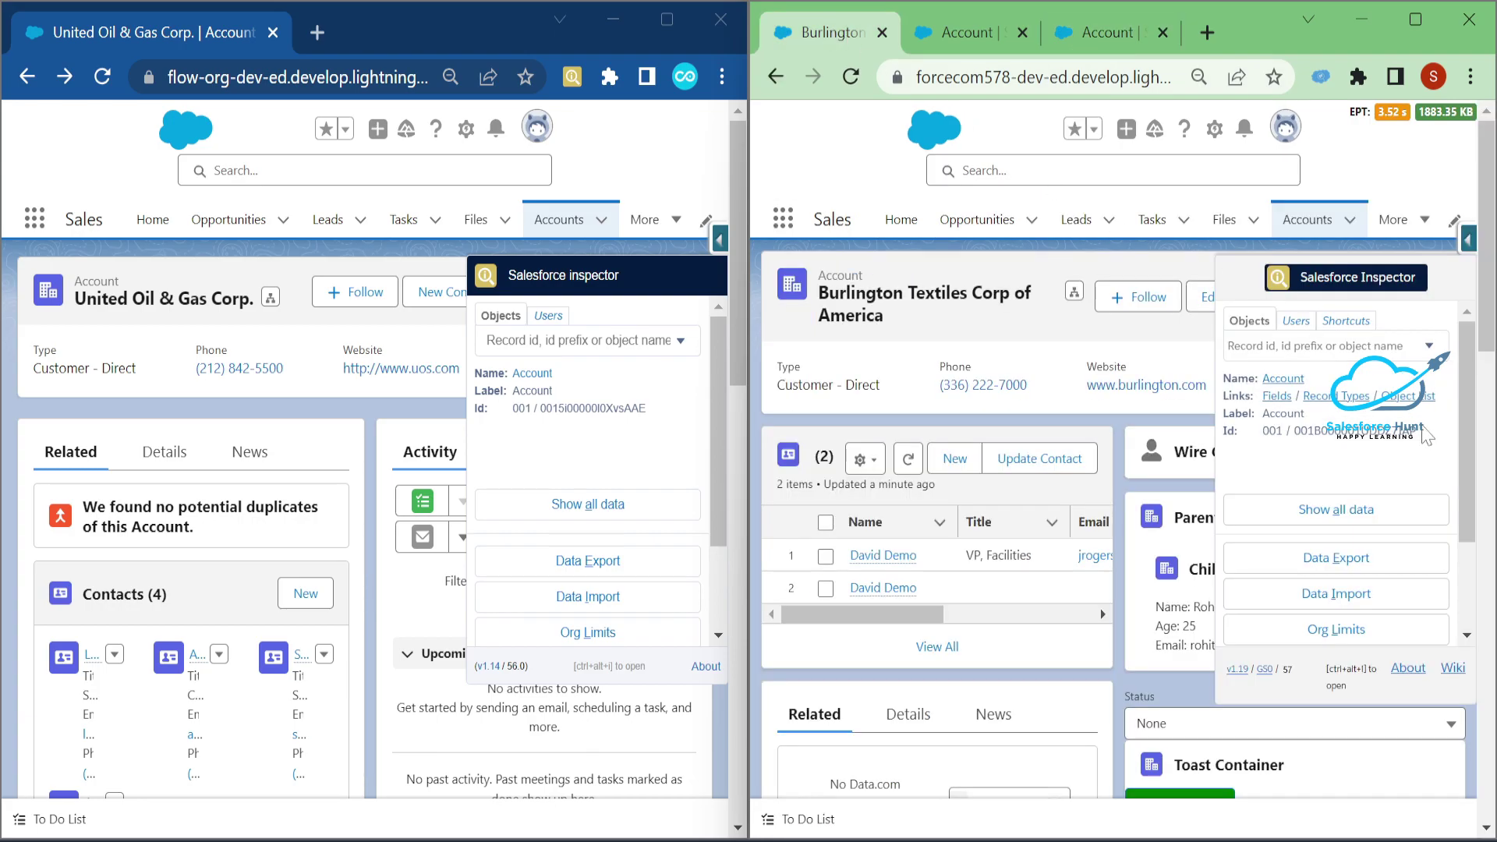
{"action": "middle_click", "coordinate": [1408, 396]}
{"action": "left_click", "coordinate": [1123, 36]}
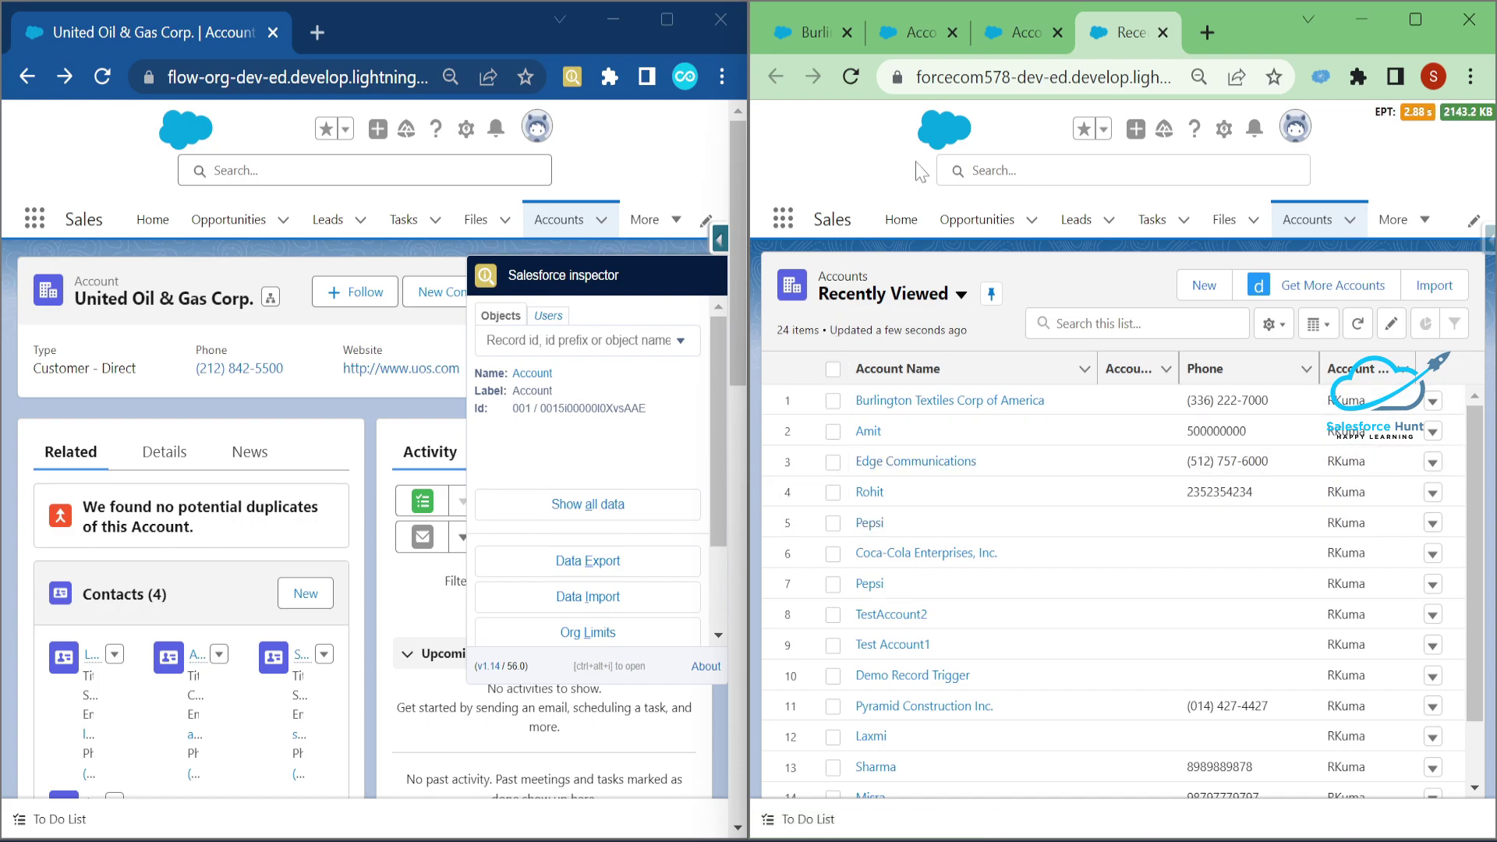
{"action": "left_click", "coordinate": [814, 39]}
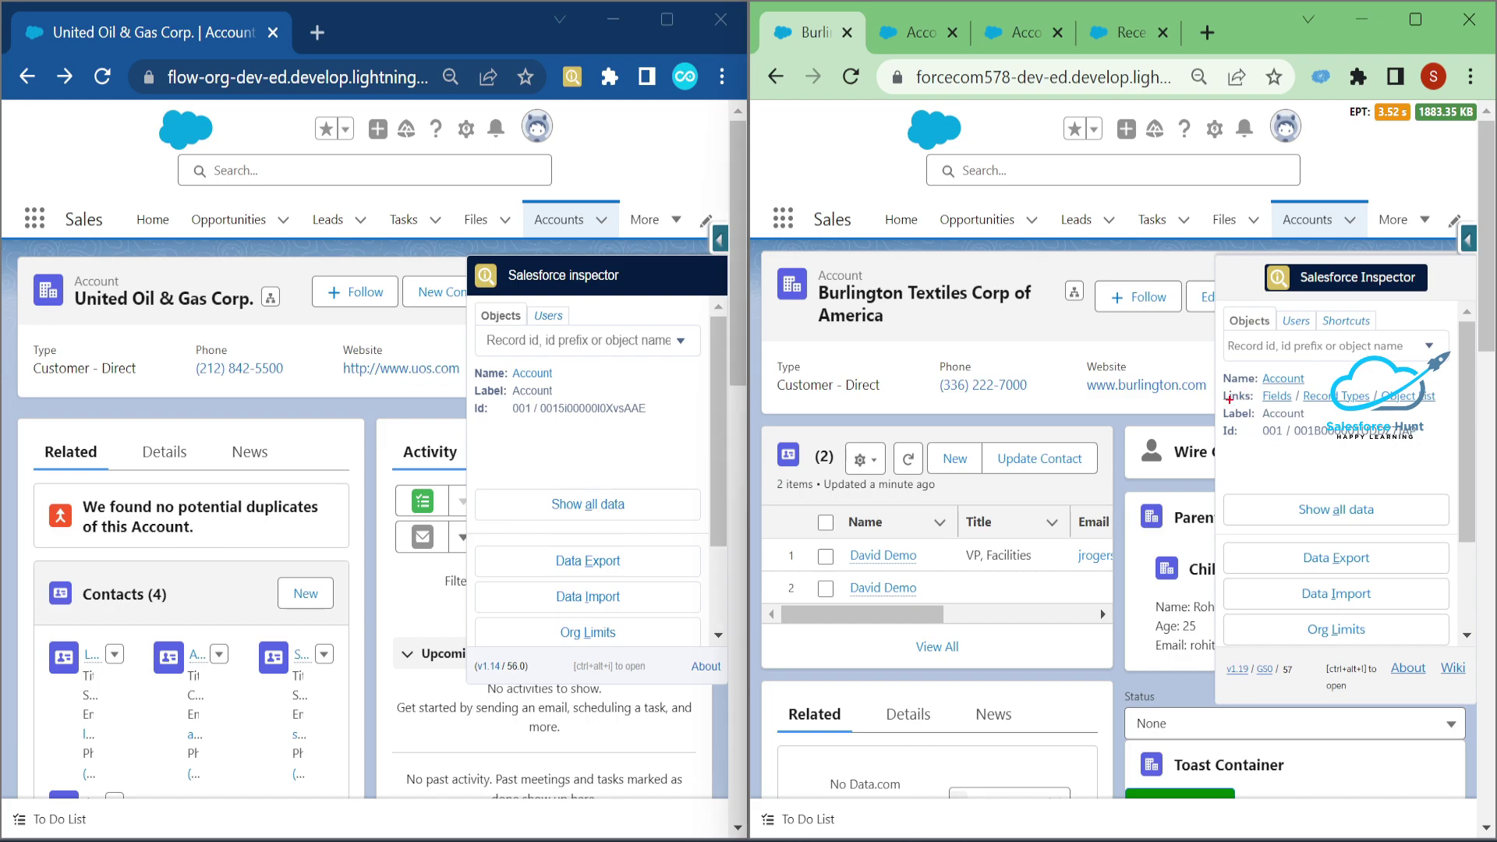
- Highlight the object links, then show the current user's details in both old and new Inspectors
{"action": "mouse_move", "coordinate": [1223, 380]}
{"action": "left_mouse_down"}
{"action": "mouse_move", "coordinate": [1282, 421]}
{"action": "mouse_move", "coordinate": [1447, 412]}
{"action": "left_mouse_up"}
{"action": "left_click", "coordinate": [550, 320]}
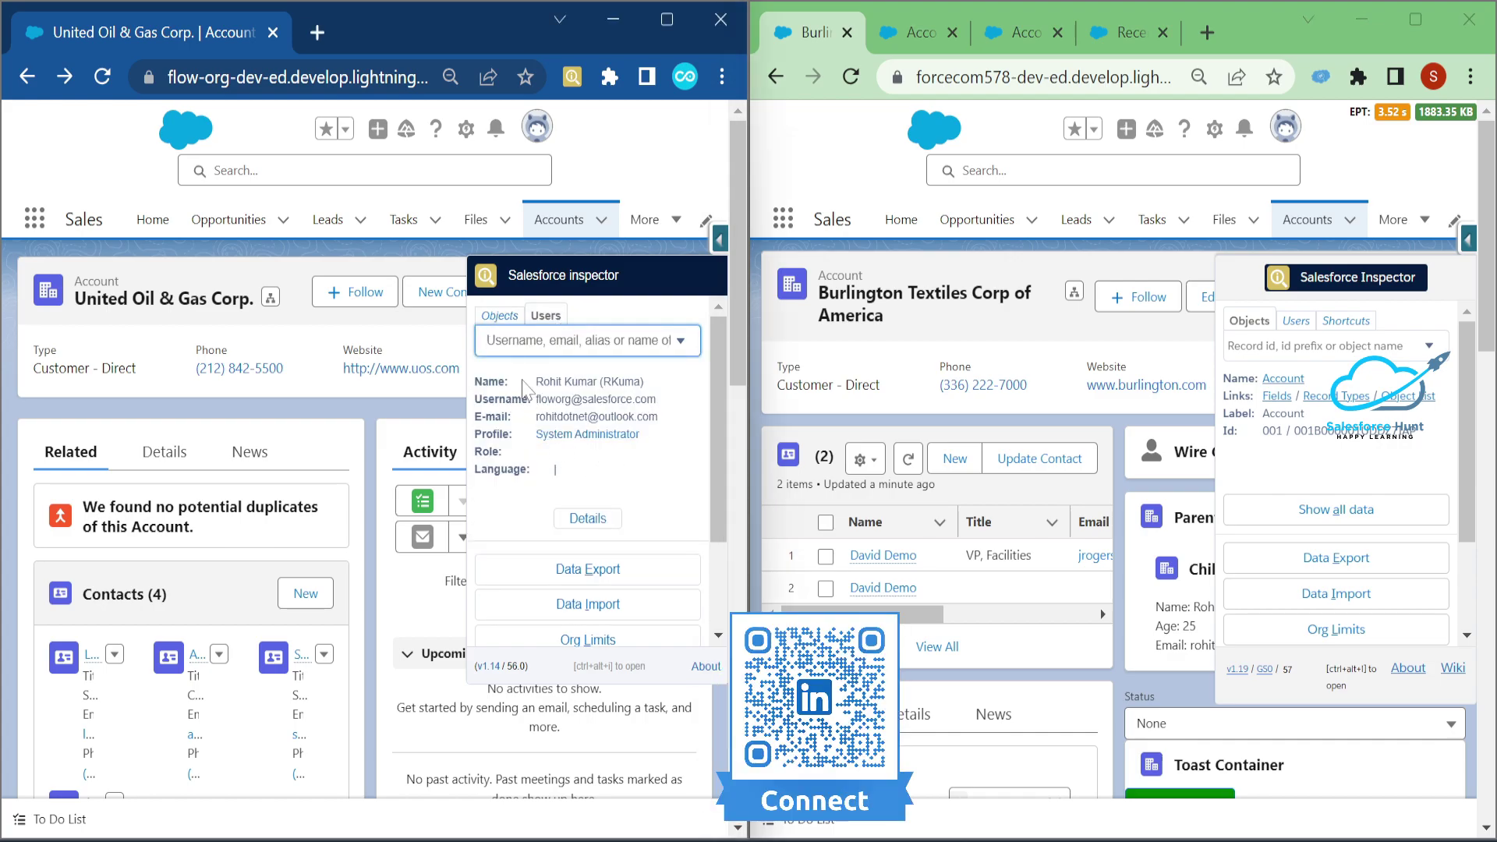
{"action": "left_click", "coordinate": [1296, 323]}
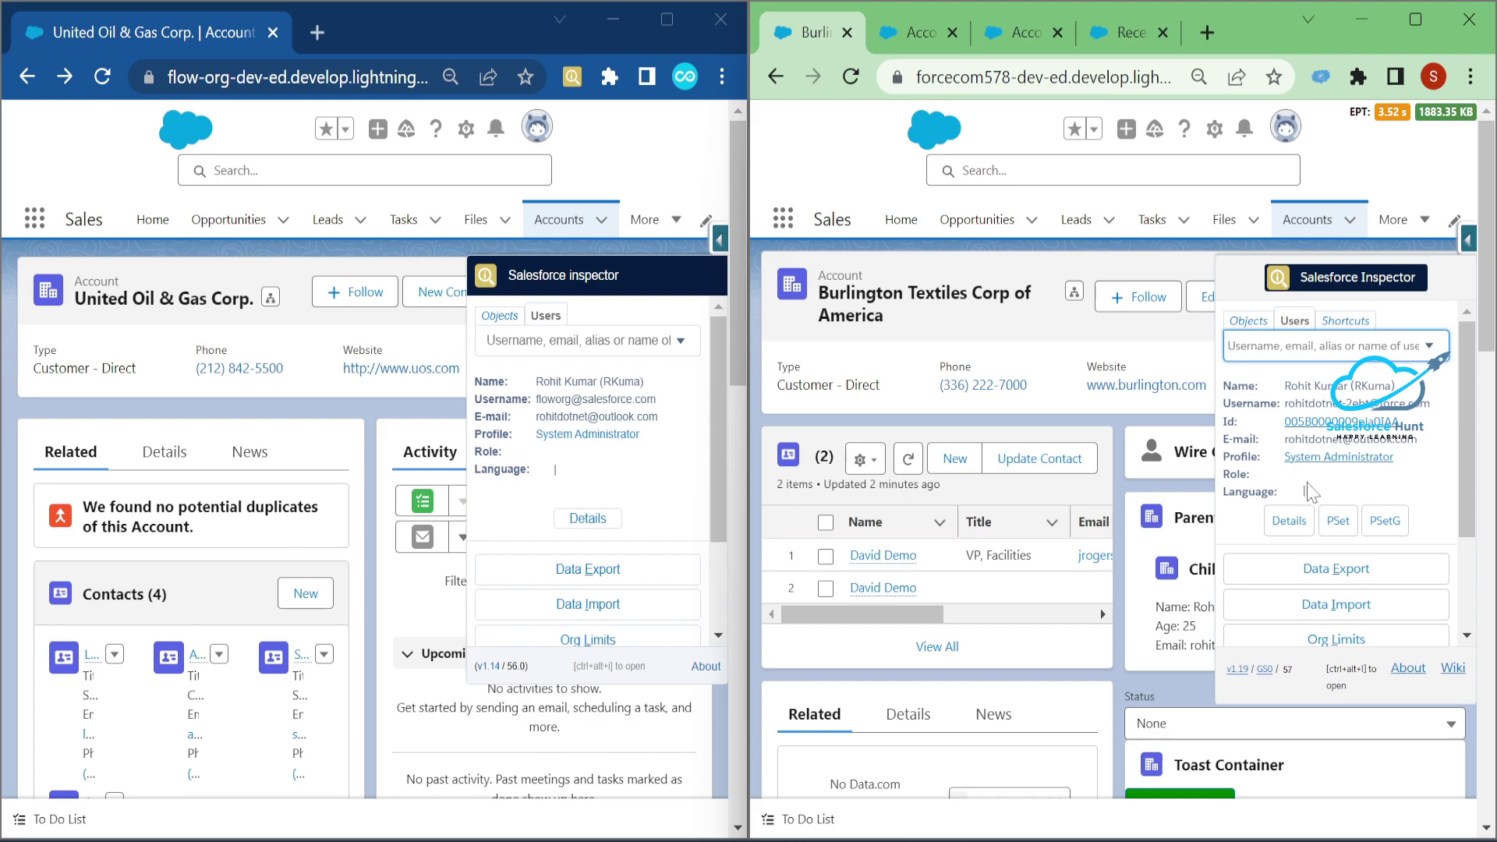
- Open the user's Permission Set Assignments page and close the leftover Account tabs
{"action": "double_click", "coordinate": [1303, 491]}
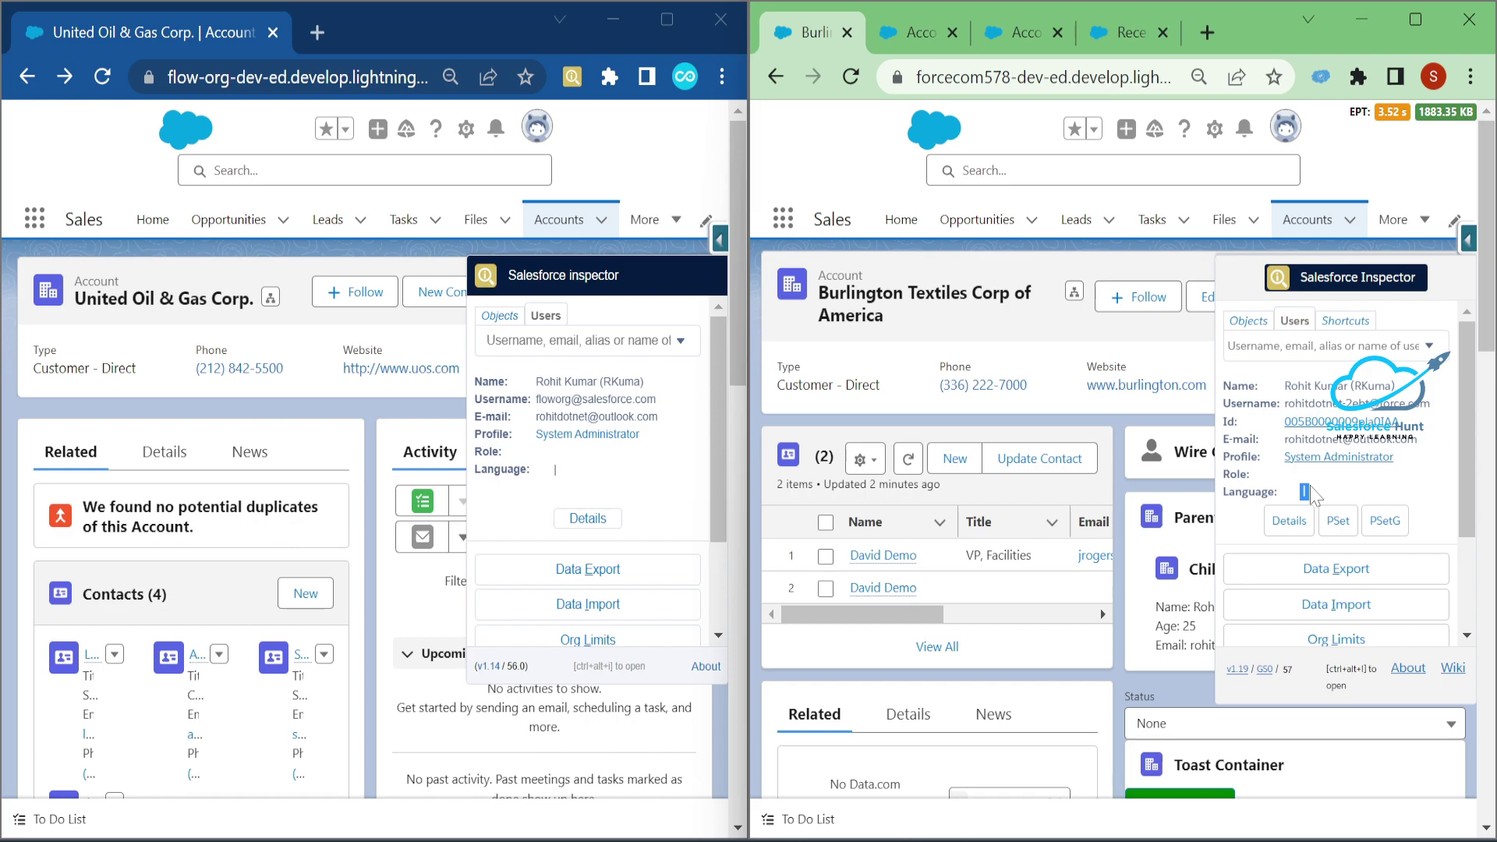
{"action": "left_click", "coordinate": [1056, 533]}
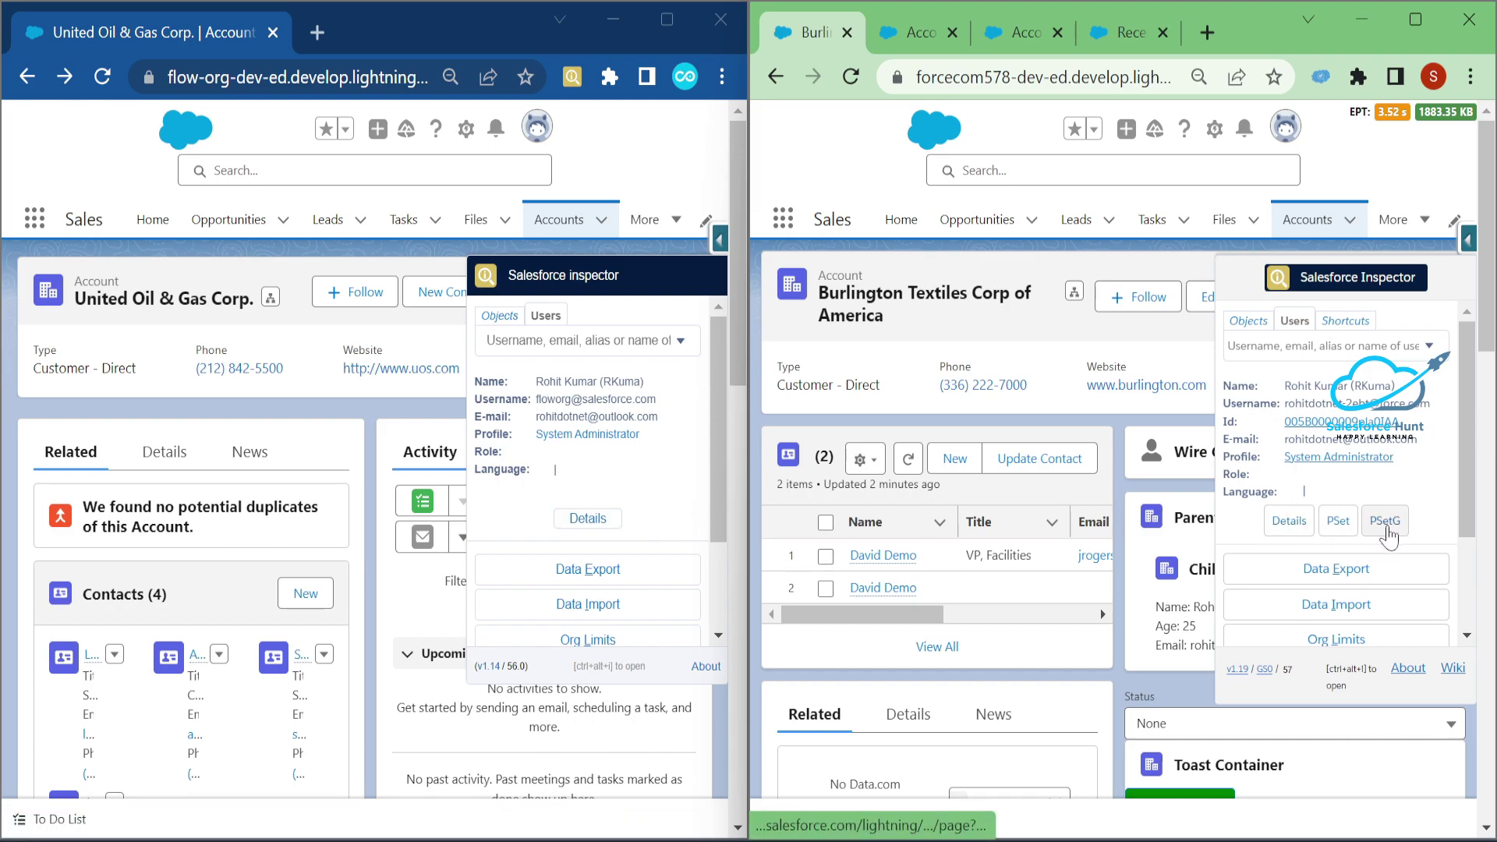
{"action": "left_click", "coordinate": [1332, 521]}
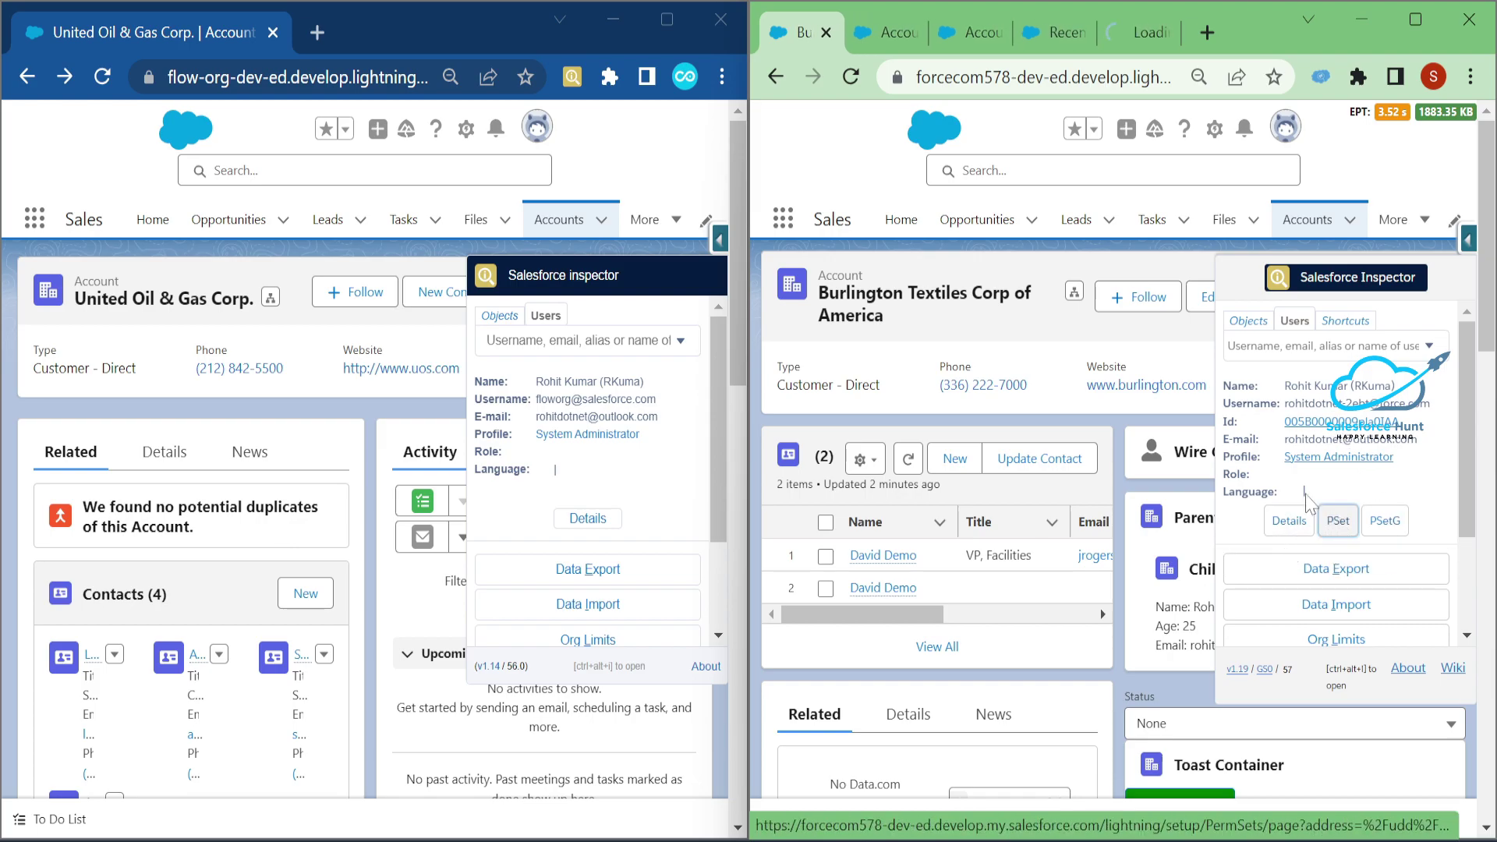
{"action": "left_click", "coordinate": [1117, 33]}
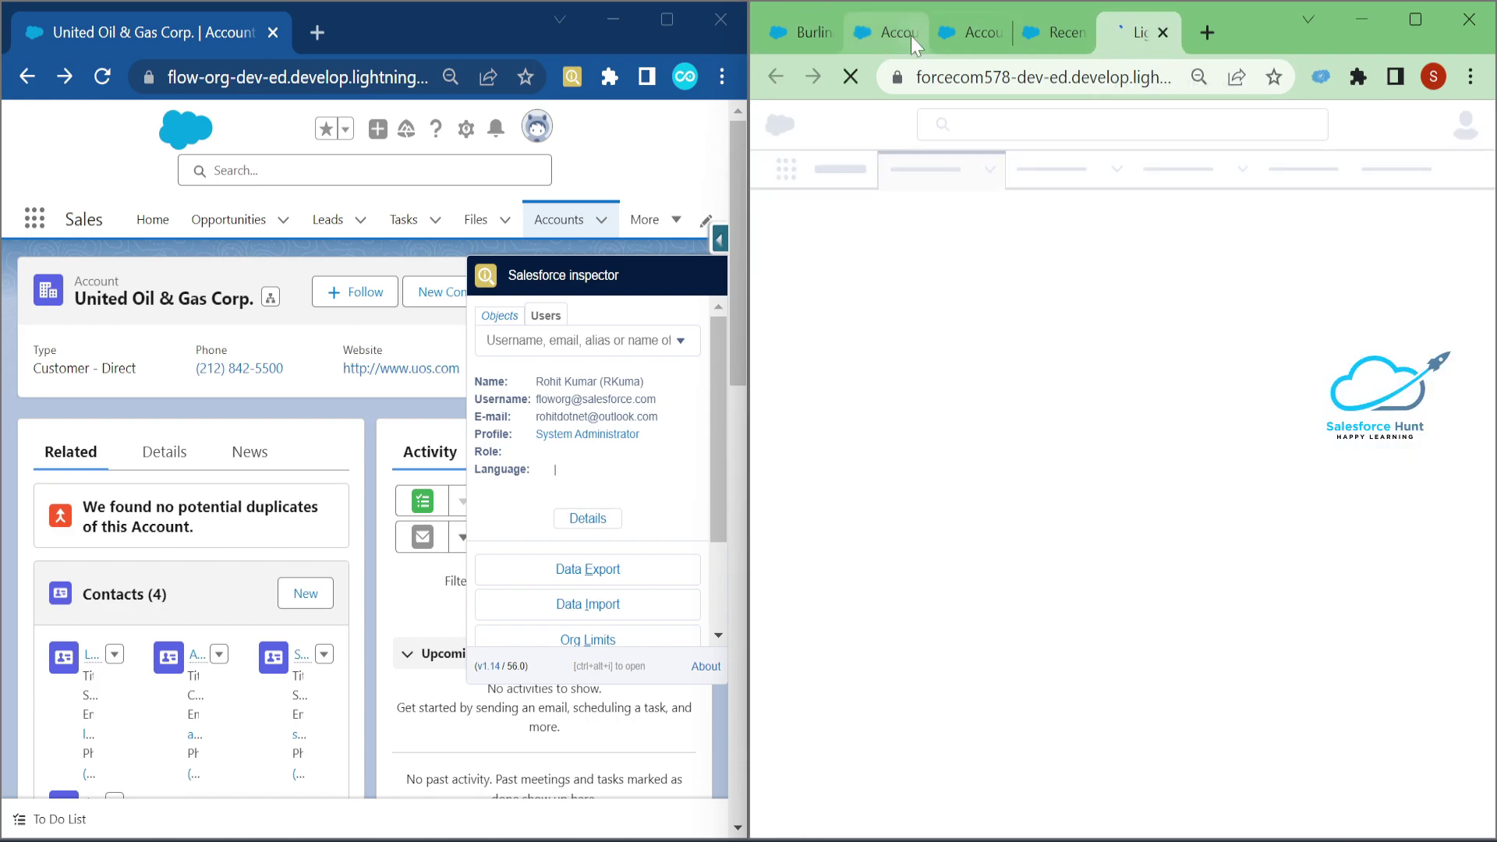
{"action": "left_click", "coordinate": [885, 31]}
{"action": "left_click", "coordinate": [890, 28]}
{"action": "left_click", "coordinate": [890, 28]}
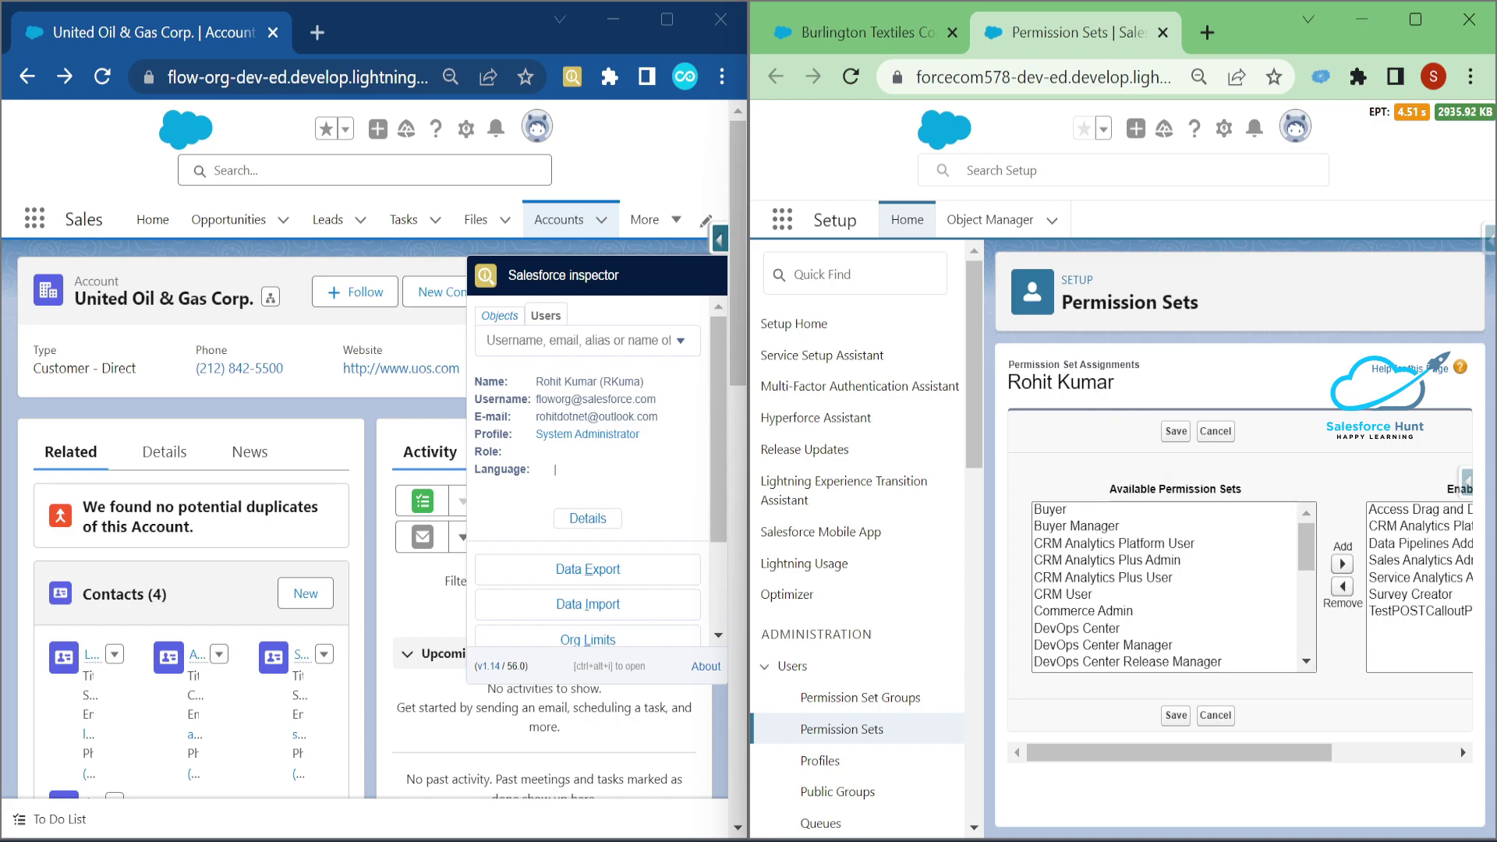
- Highlight the user's name and the Buyer permission set, then return to Burlington Textiles
{"action": "left_click_drag", "start_coordinate": [1032, 382], "coordinate": [1113, 382]}
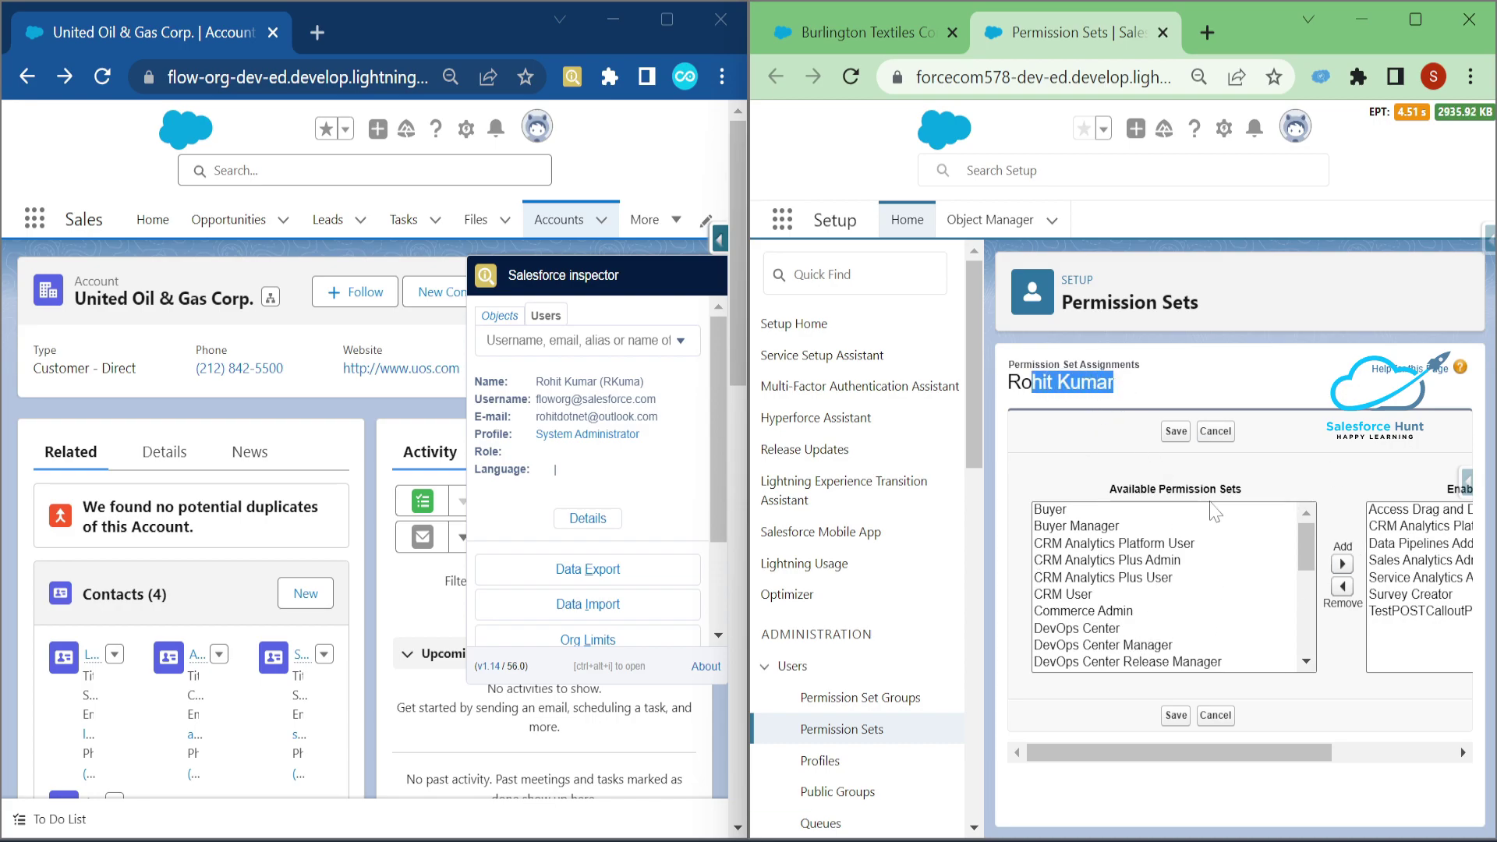
{"action": "left_click", "coordinate": [1053, 511]}
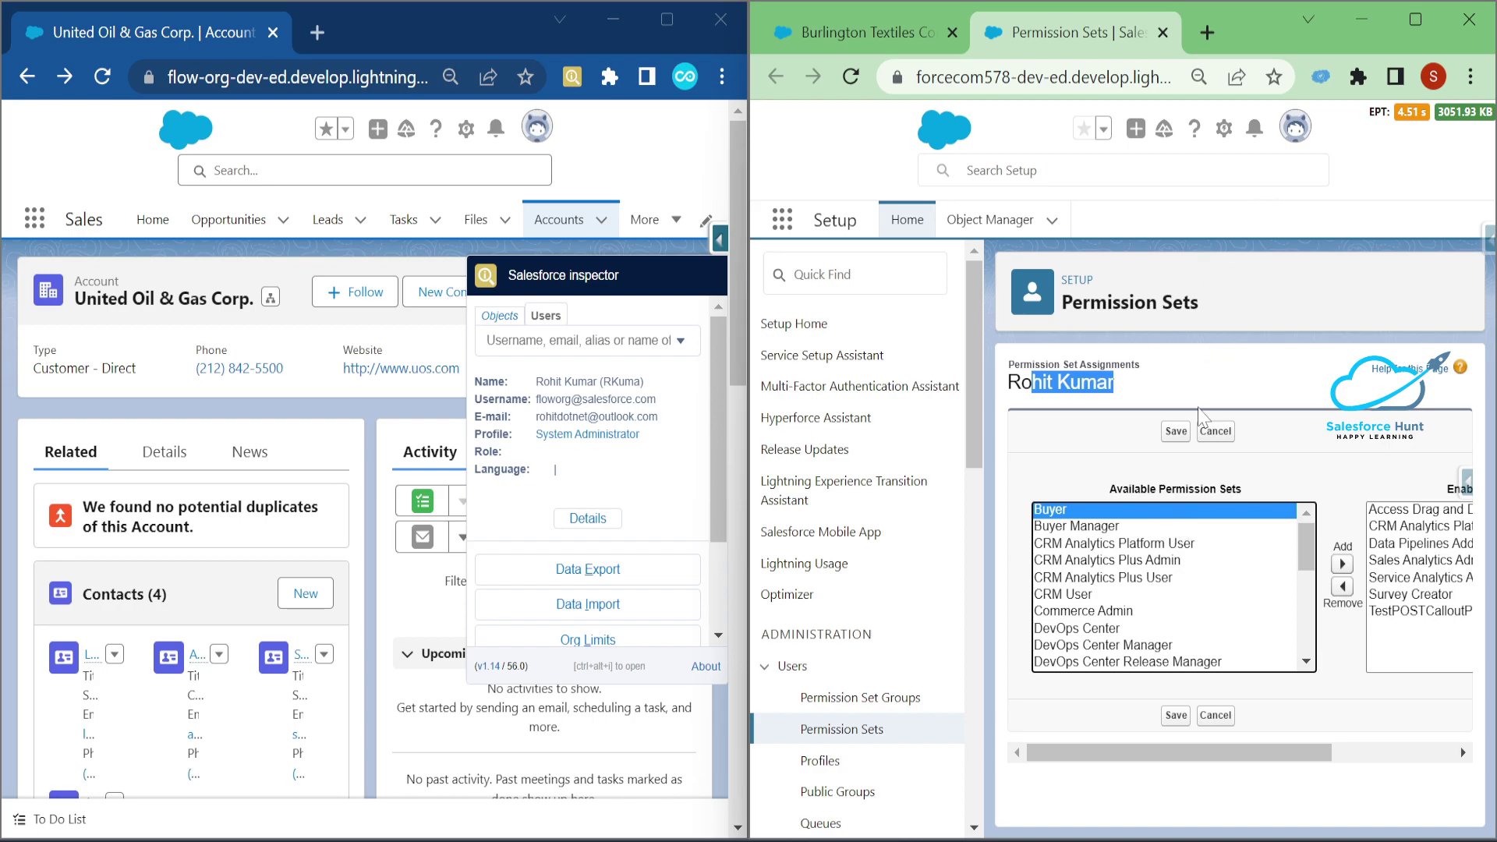
{"action": "left_click", "coordinate": [1197, 382]}
{"action": "left_click", "coordinate": [896, 32]}
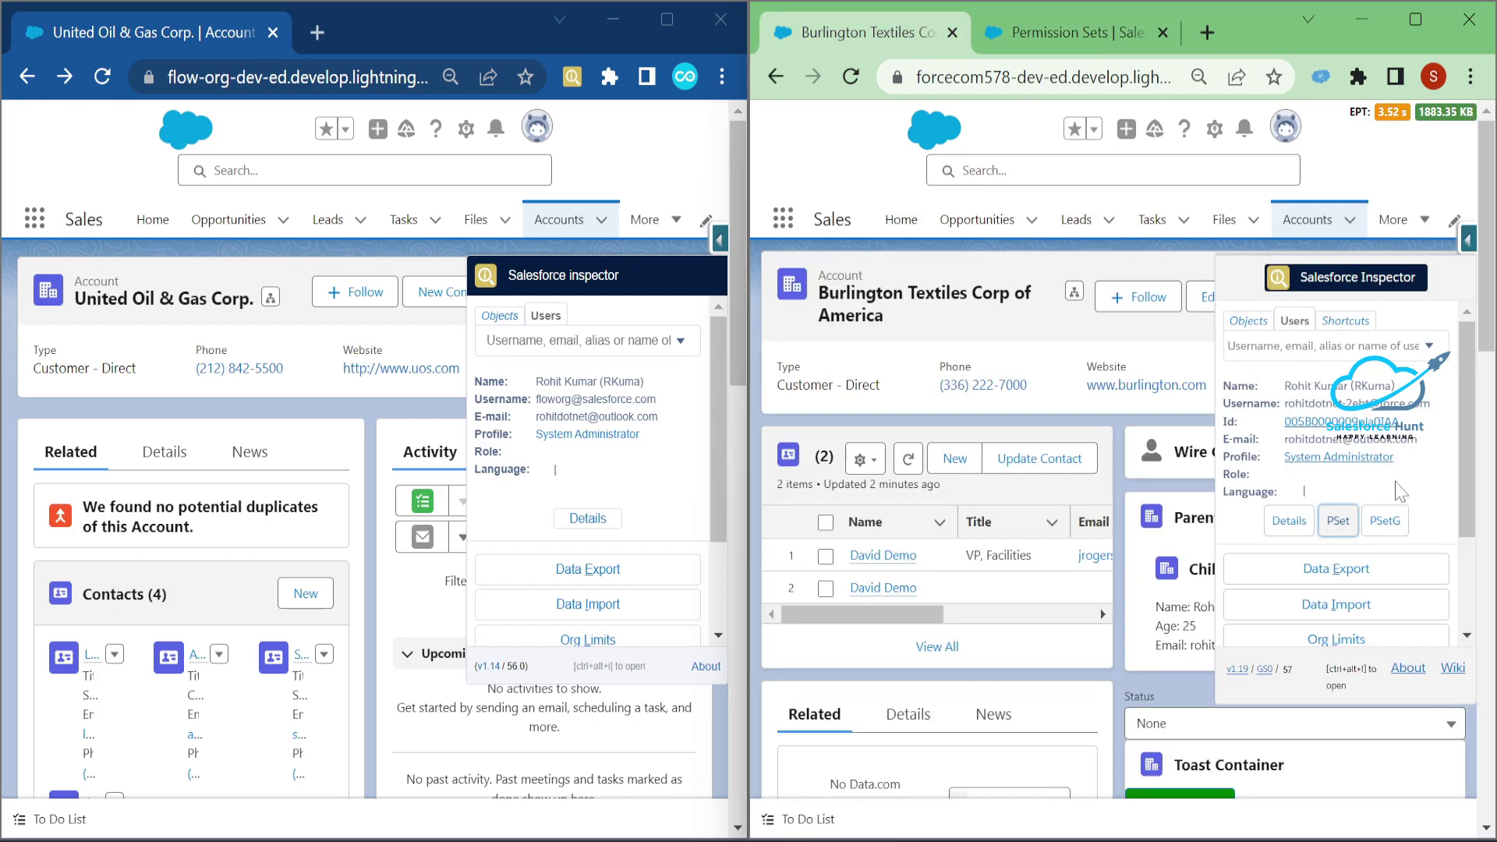
- Check the user's permission set group assignments (none found), then close both assignment tabs
{"action": "left_click", "coordinate": [1397, 535]}
{"action": "left_click", "coordinate": [1101, 26]}
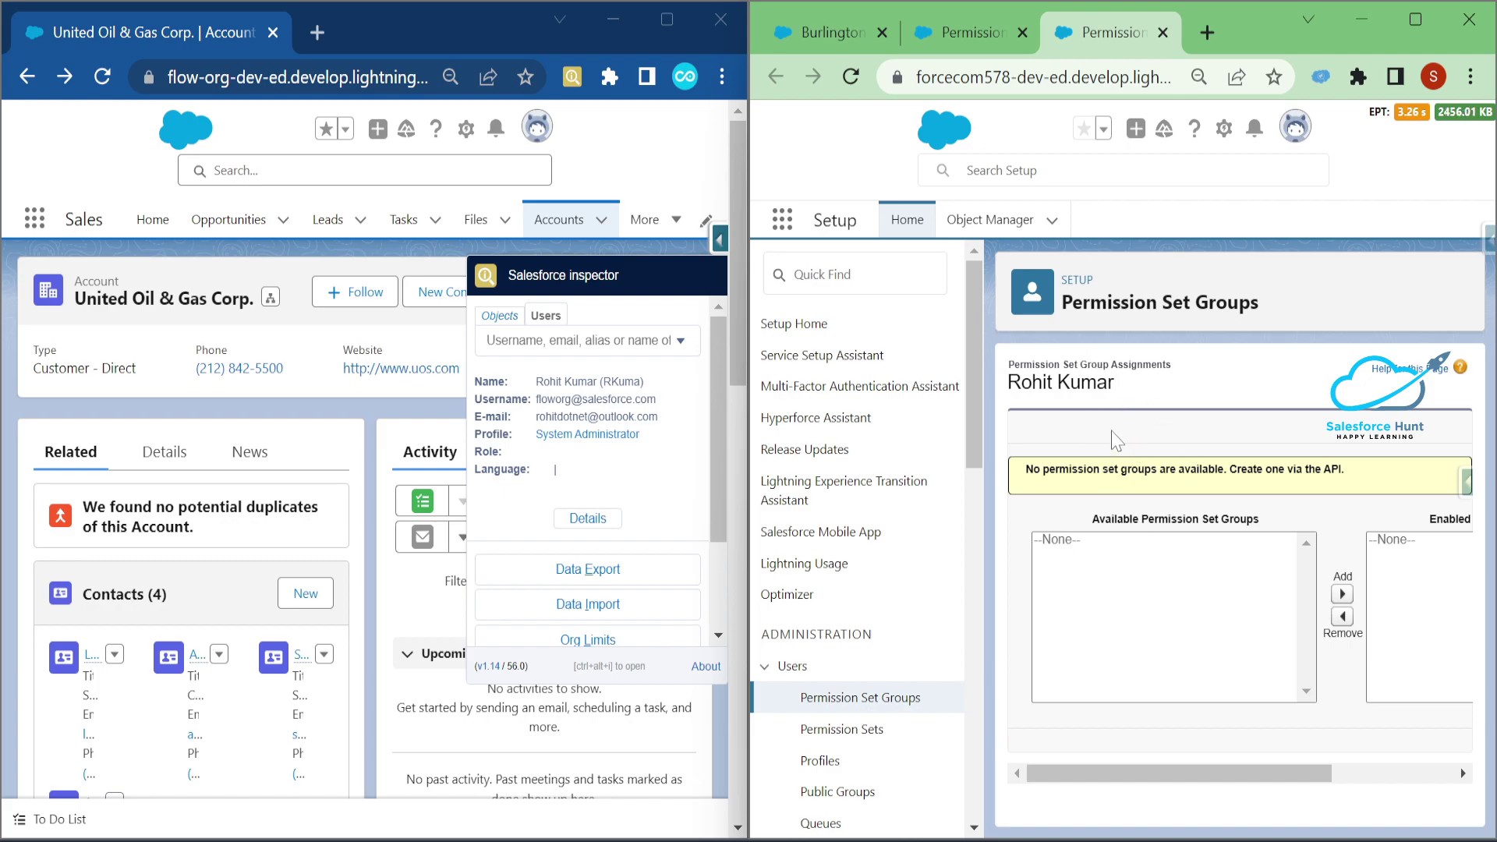
{"action": "middle_click", "coordinate": [1090, 56]}
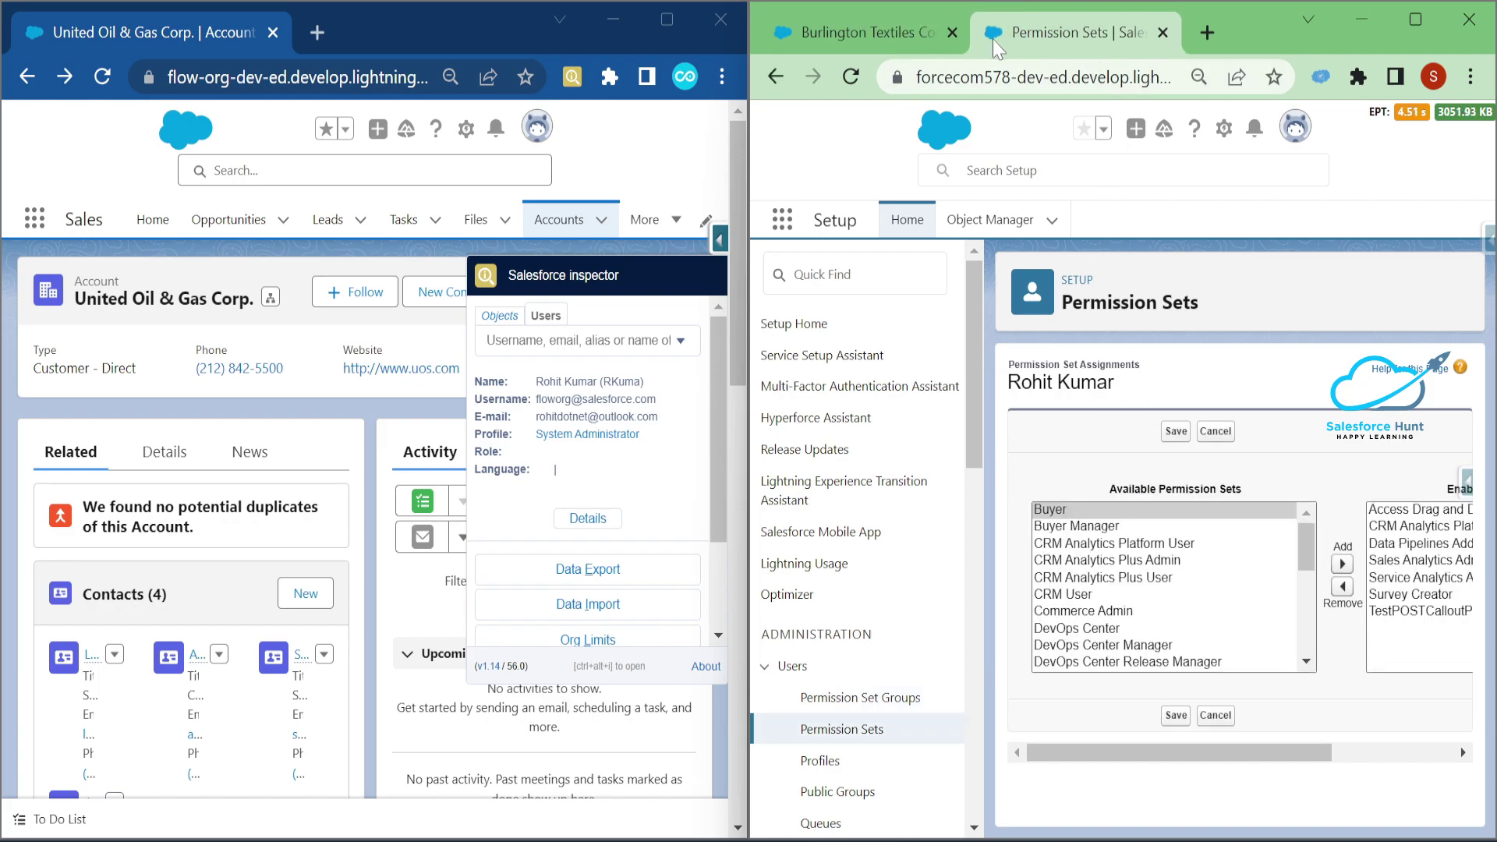
{"action": "left_click", "coordinate": [1022, 33]}
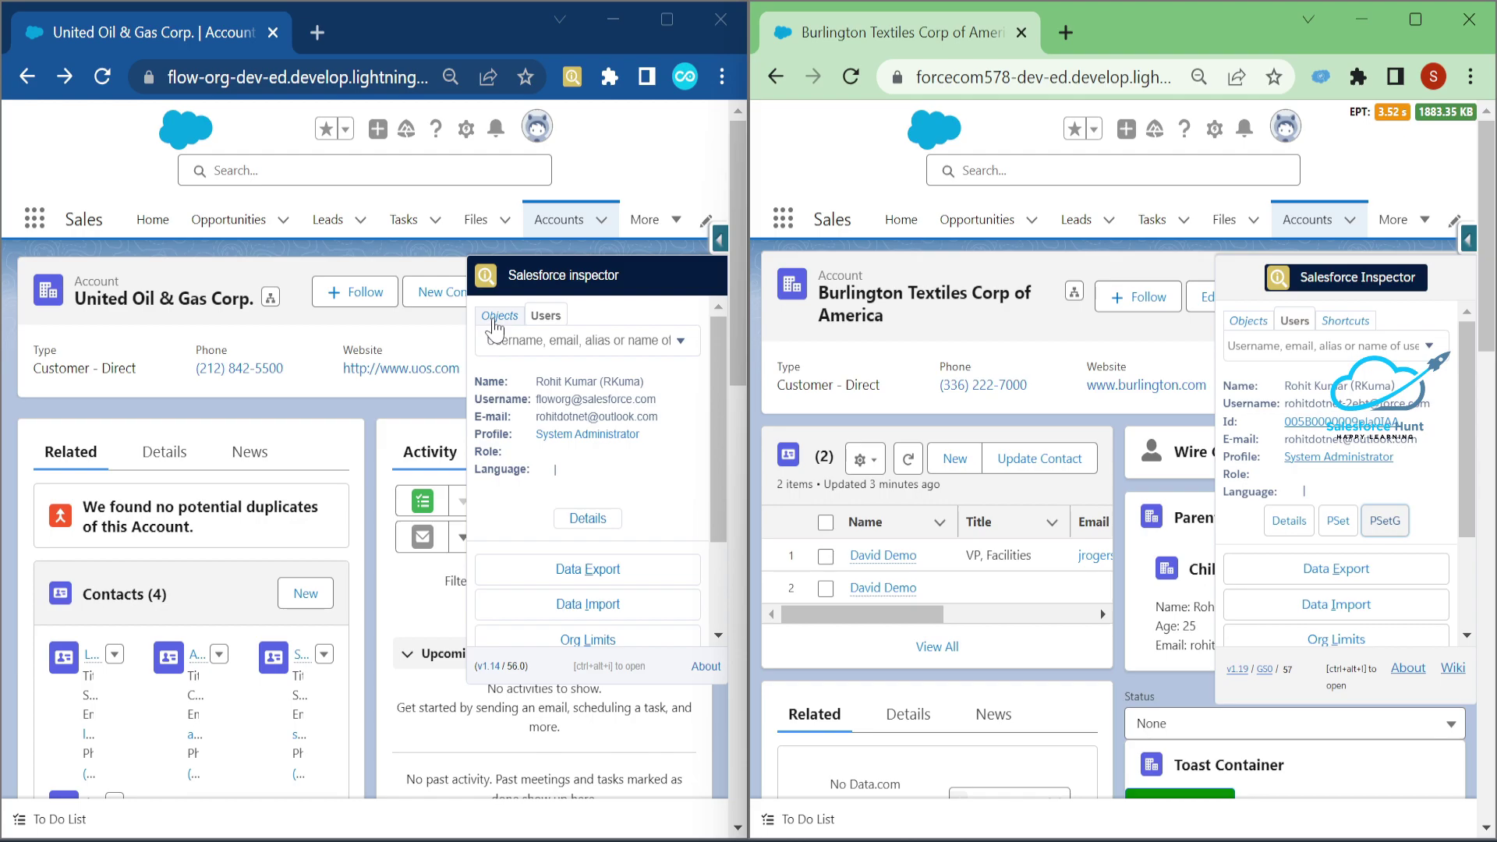
- Switch the Inspector to its Shortcuts search and open the Salesforce setup gear menu
{"action": "left_click", "coordinate": [1343, 321]}
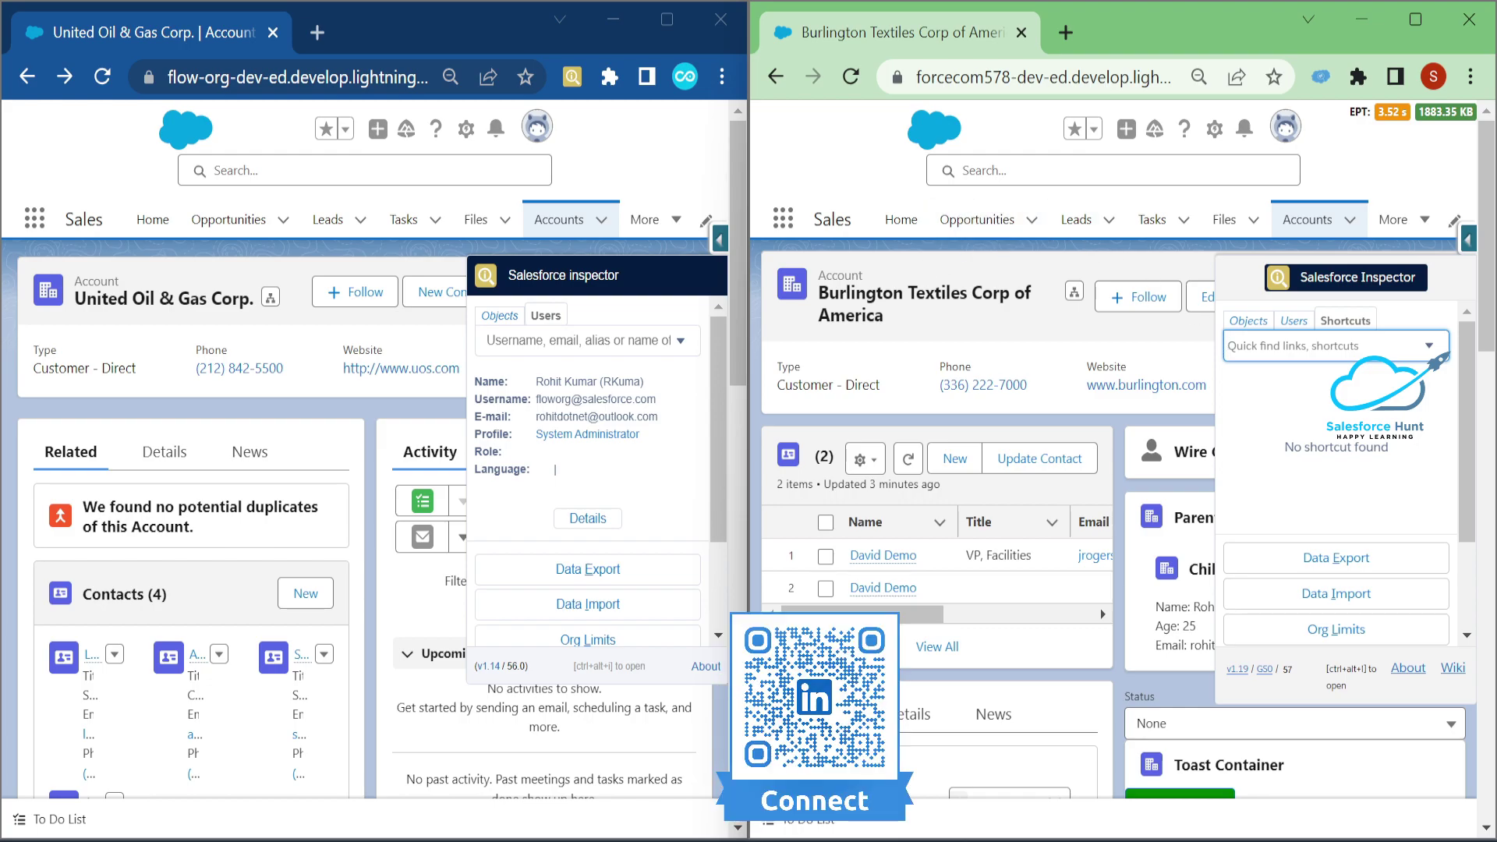
{"action": "left_click", "coordinate": [1213, 128]}
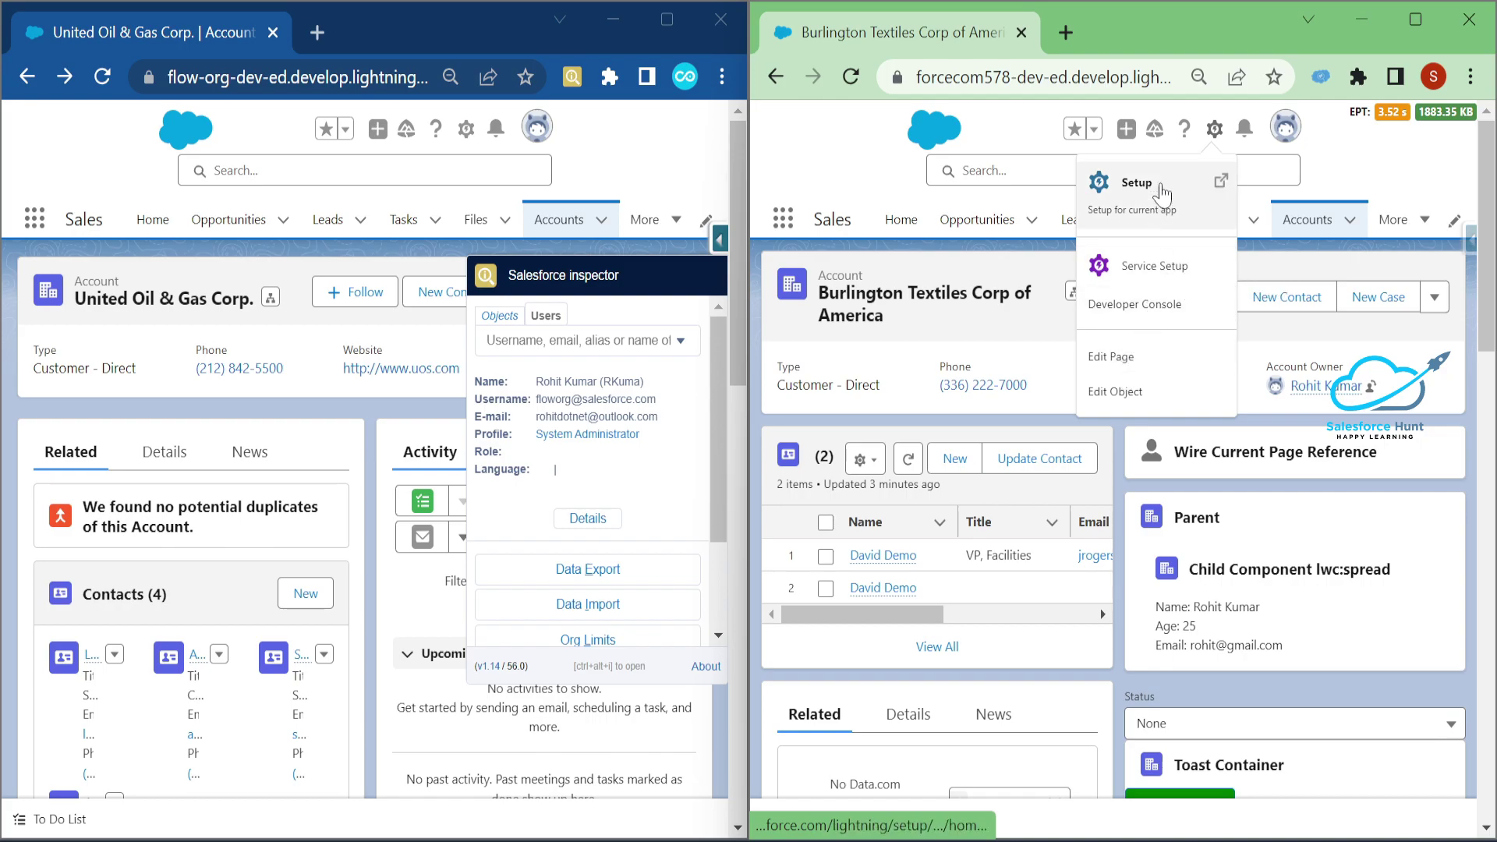
- Open Setup in a new tab and start a new Flow from Setup Home's Create menu
{"action": "left_click", "coordinate": [1111, 189]}
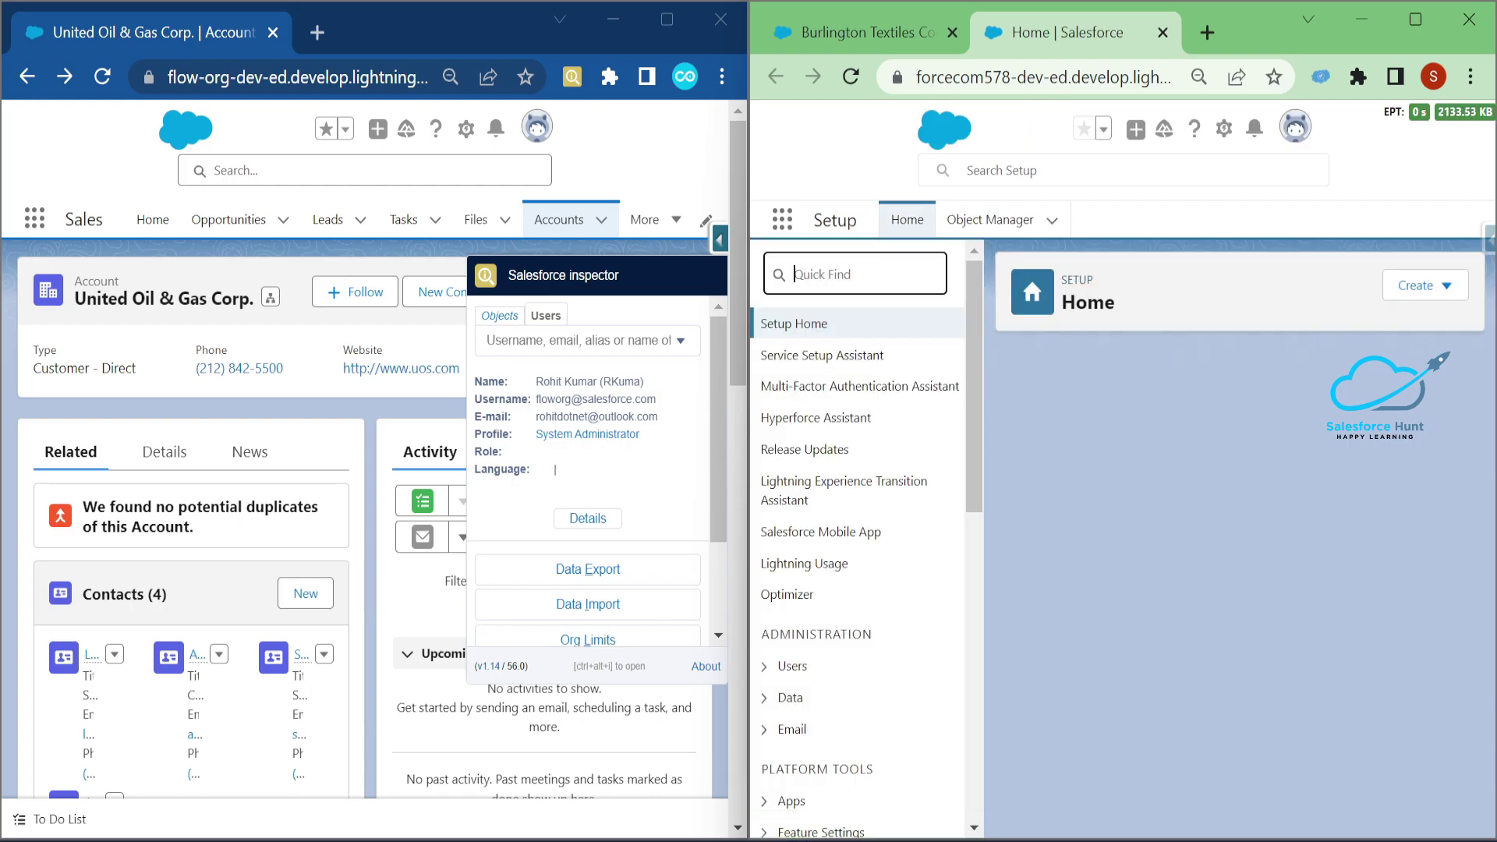
{"action": "left_click", "coordinate": [1396, 285]}
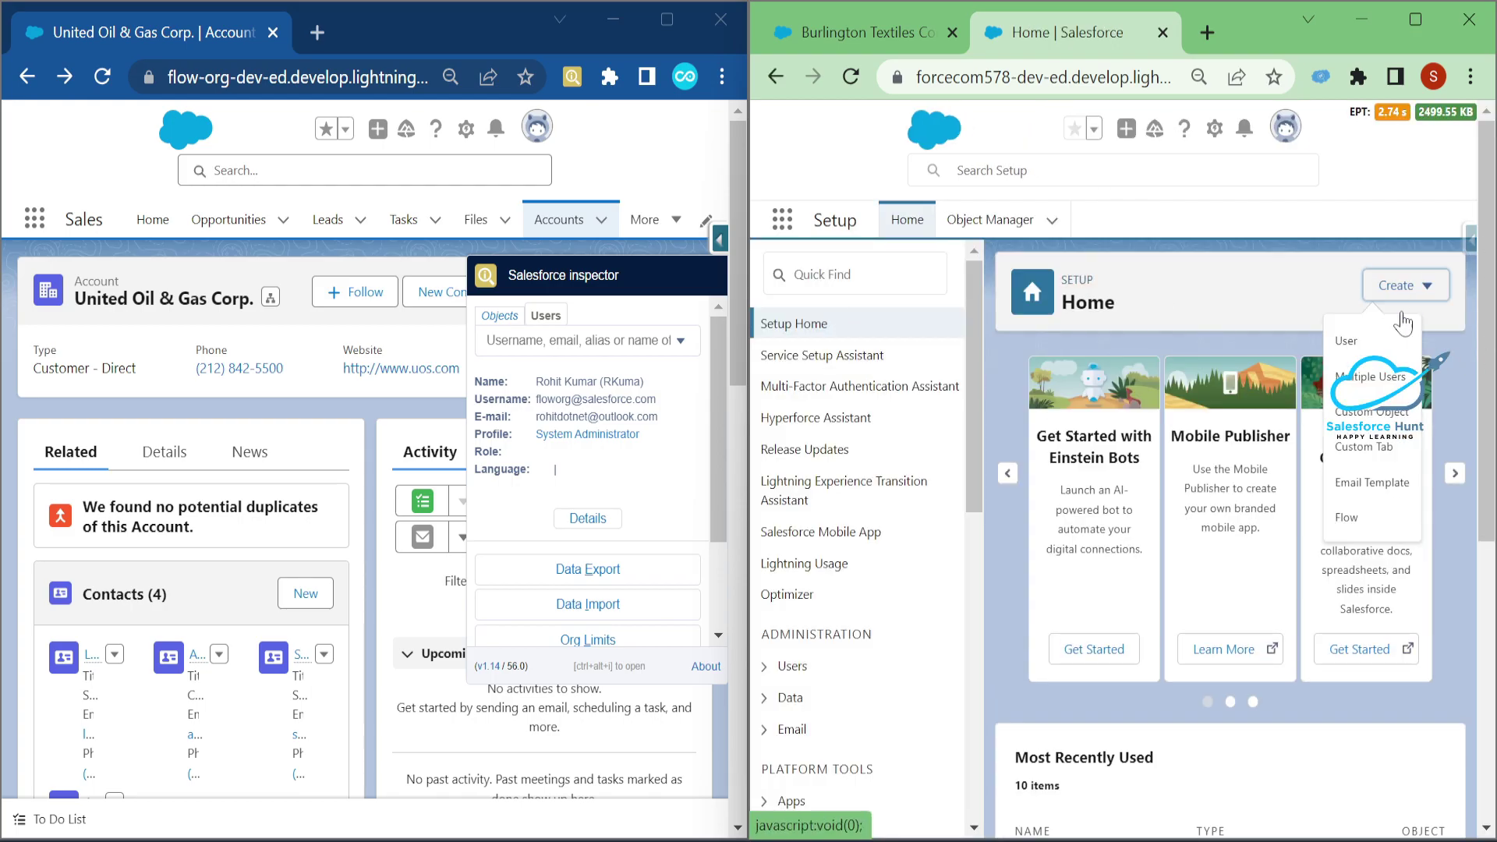
{"action": "left_click", "coordinate": [1357, 518]}
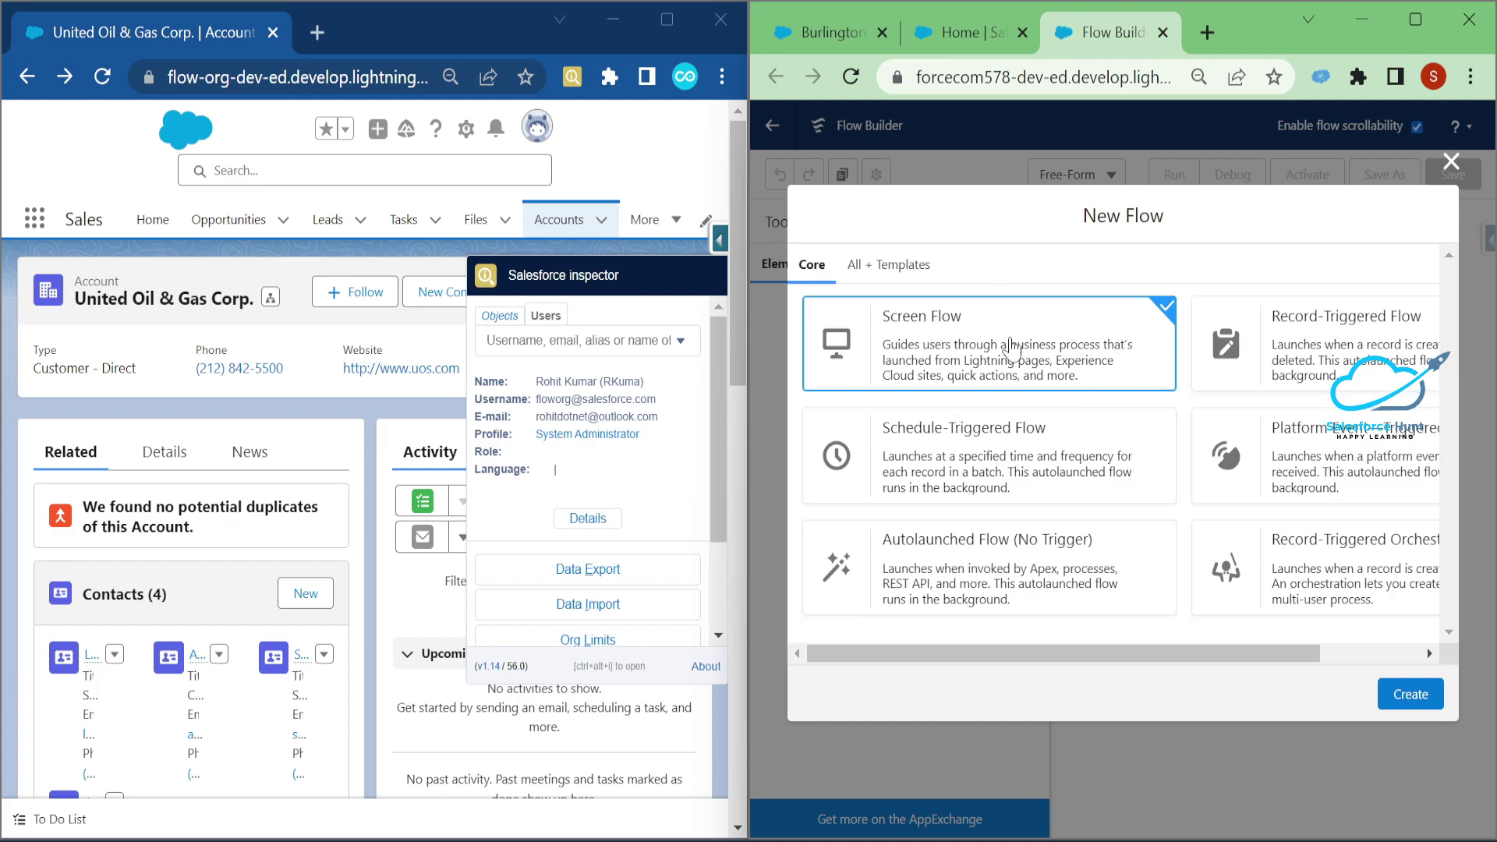
- Create a Screen Flow and add a Screen element labelled 'Screen 1' after Start
{"action": "left_click", "coordinate": [1401, 699]}
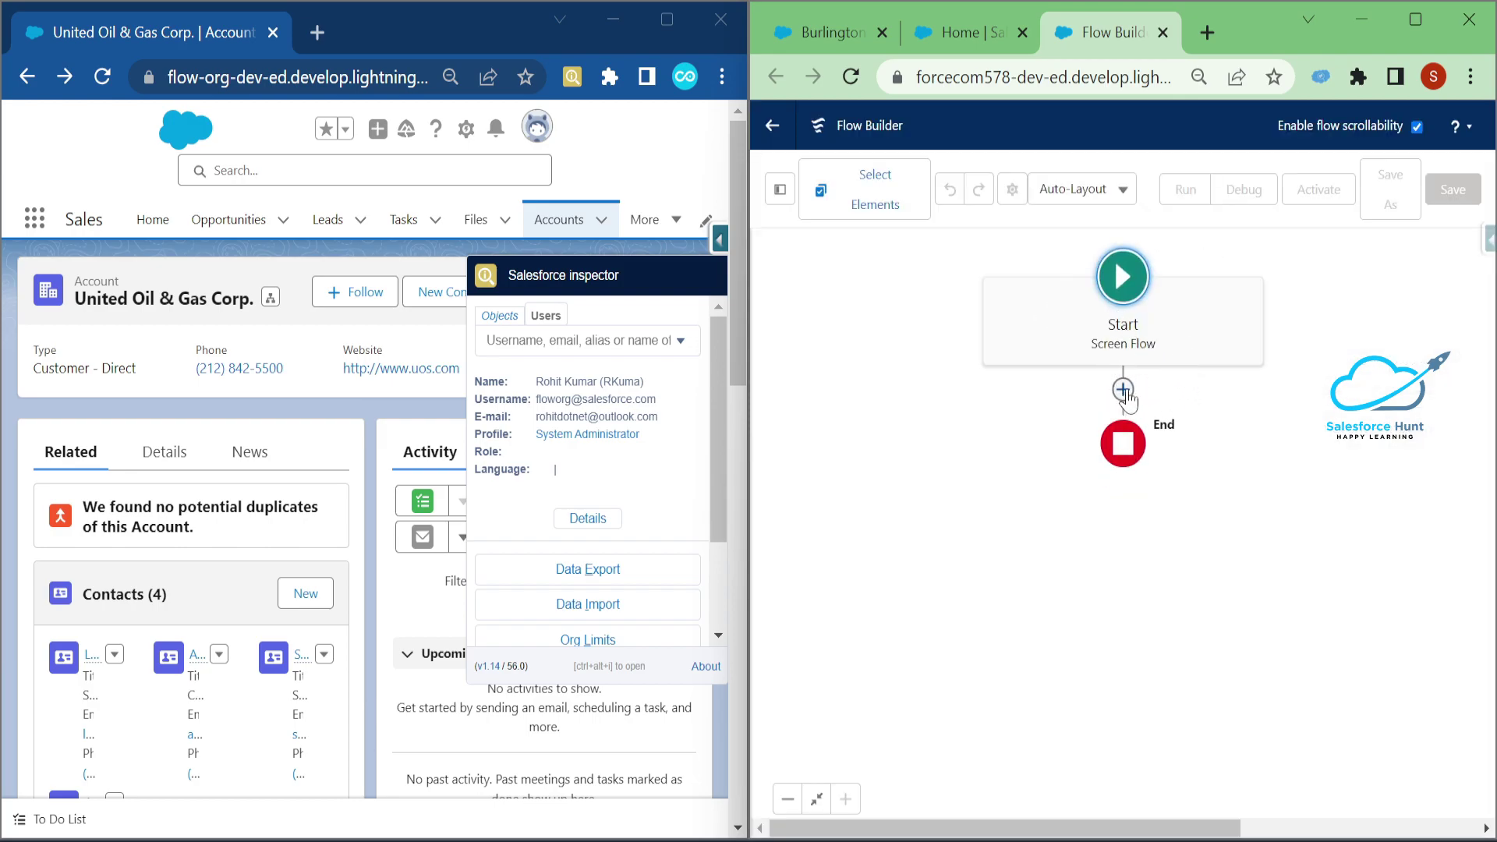
{"action": "left_click", "coordinate": [1123, 389]}
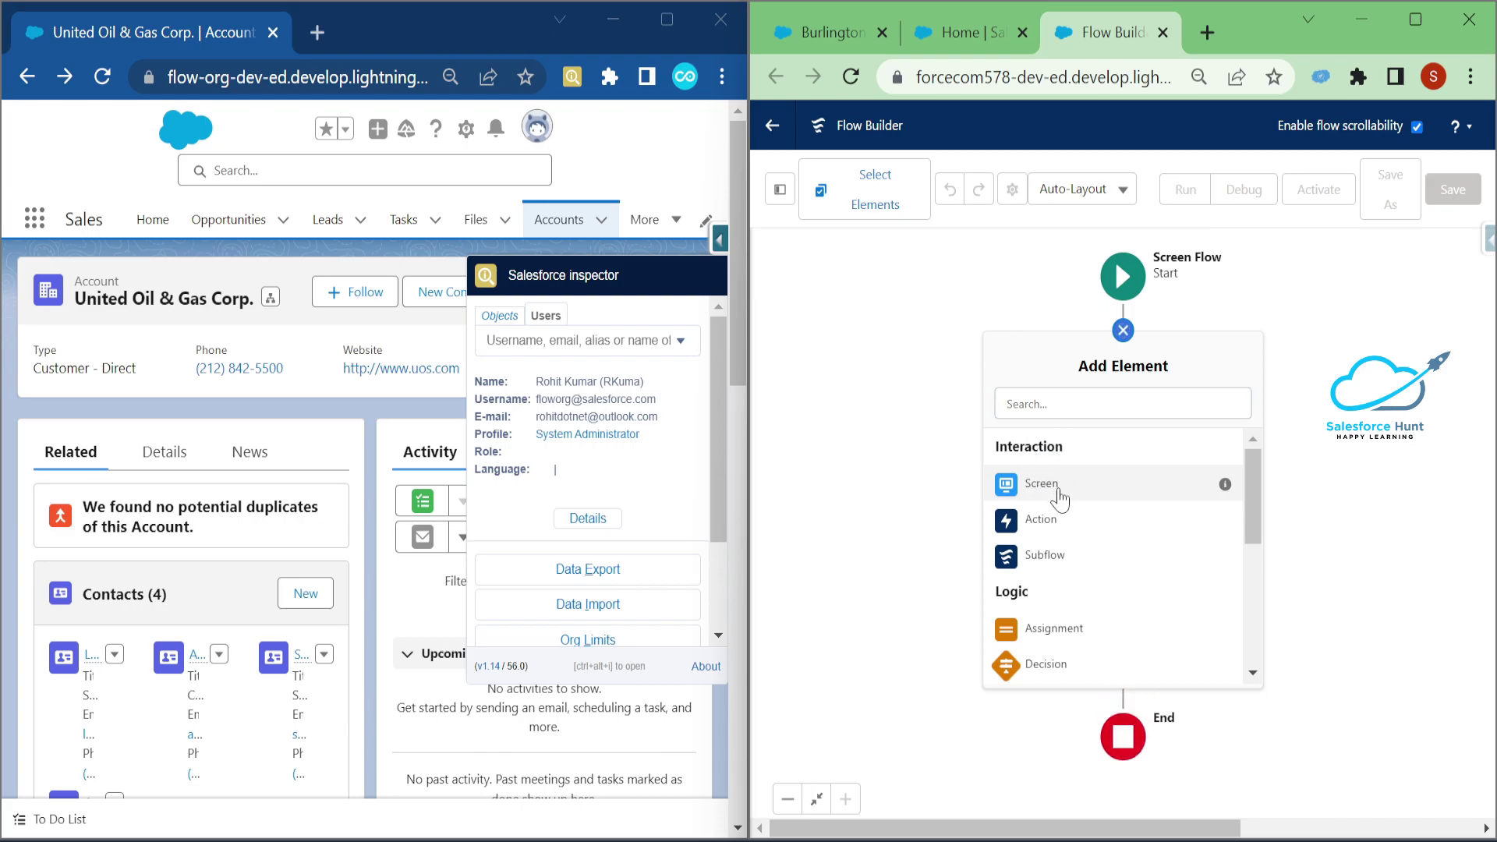
{"action": "left_click", "coordinate": [1058, 492]}
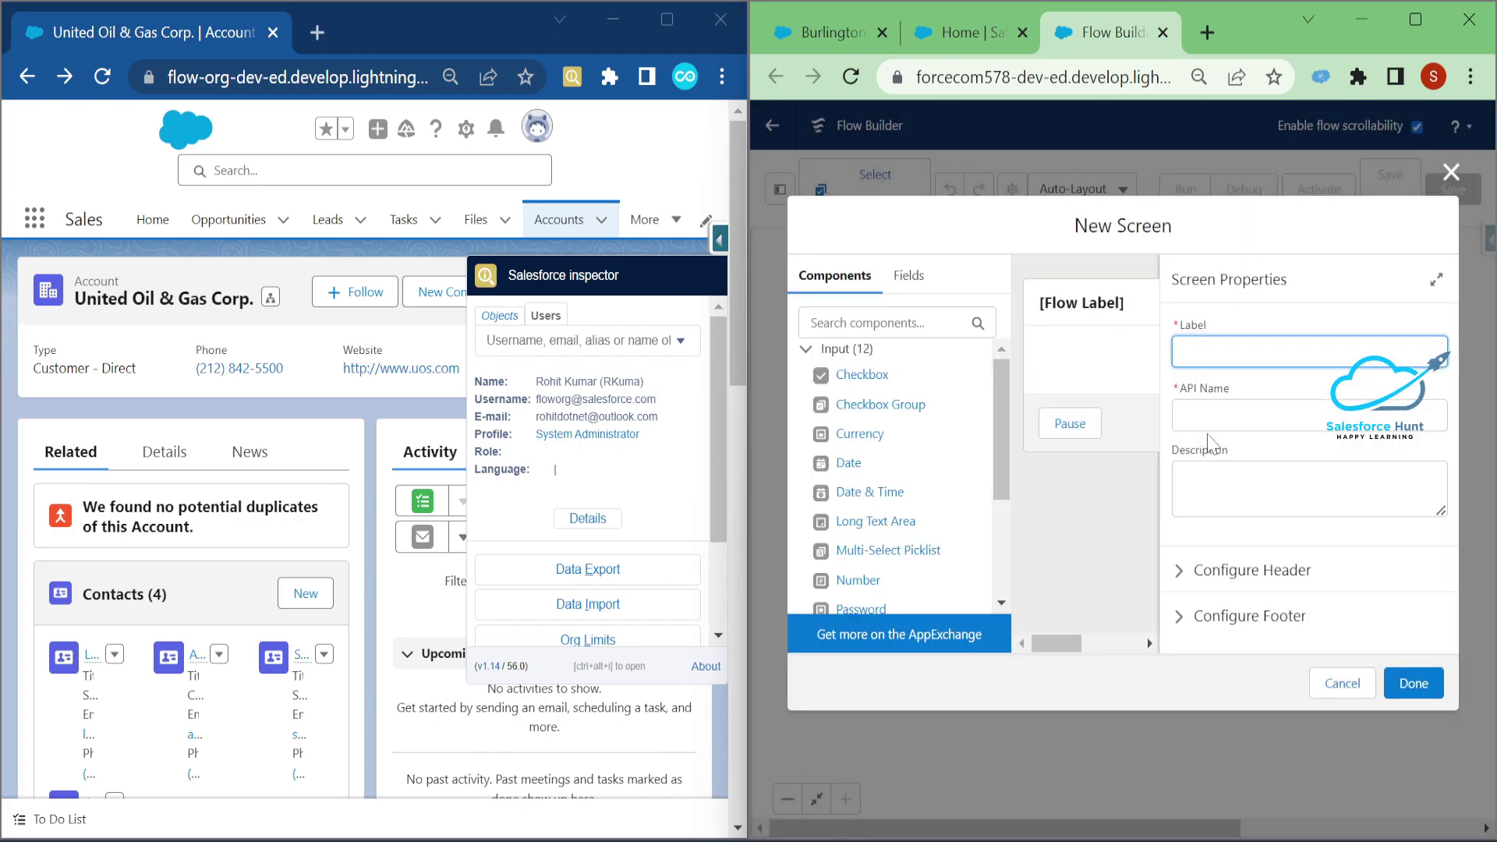
{"action": "type", "text": "Screen 1"}
{"action": "key", "text": "Tab"}
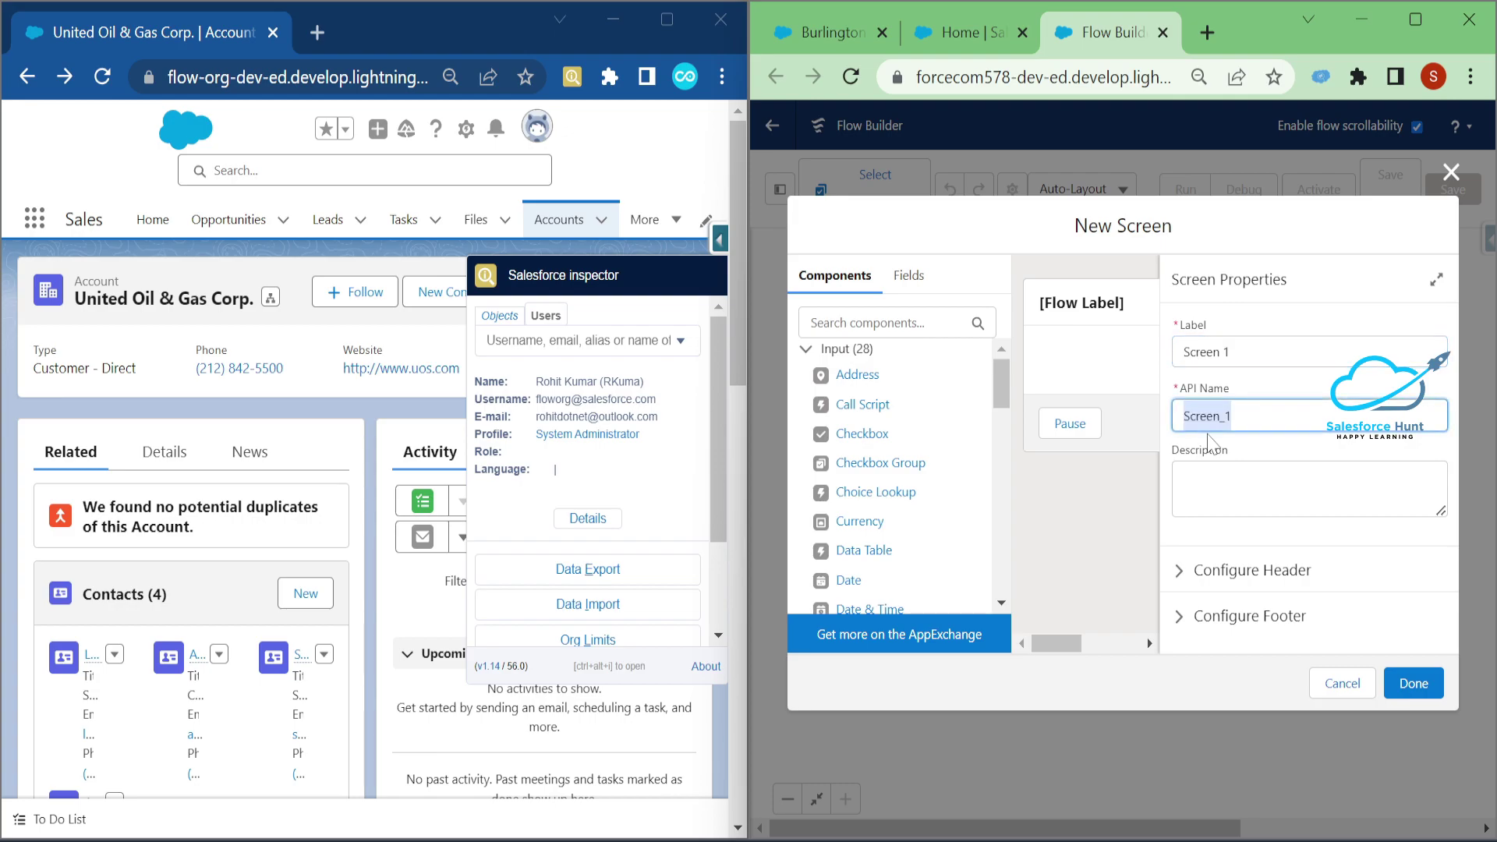
- Add a Display Text component named HelloWorld showing 'Hello Salesforce Inspectors' to the screen
{"action": "left_click", "coordinate": [858, 324]}
{"action": "type", "text": "D"}
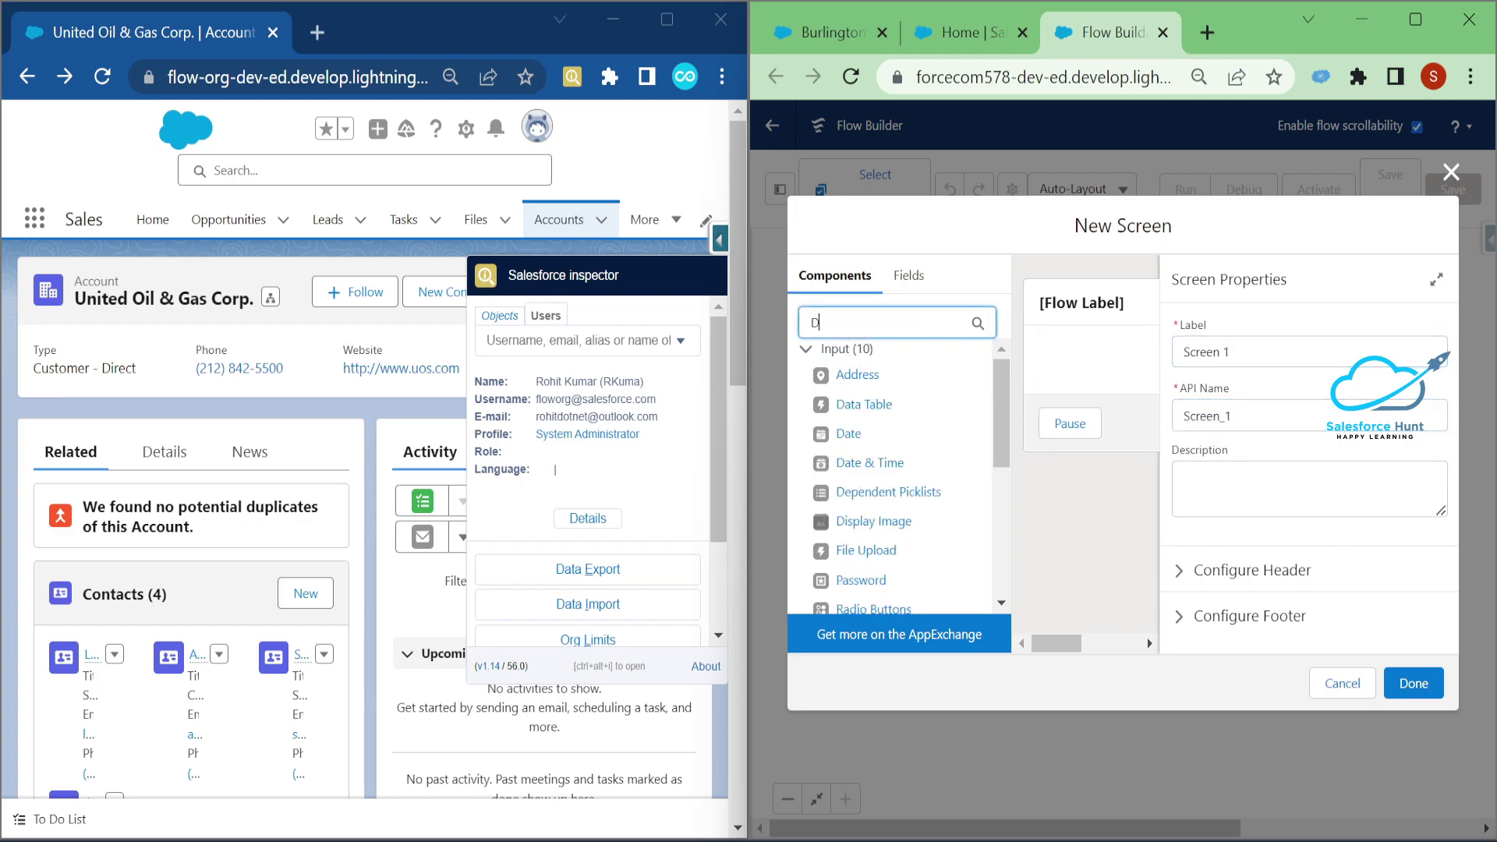
{"action": "type", "text": "is"}
{"action": "left_click_drag", "start_coordinate": [867, 376], "coordinate": [1122, 370]}
{"action": "left_click", "coordinate": [1300, 355]}
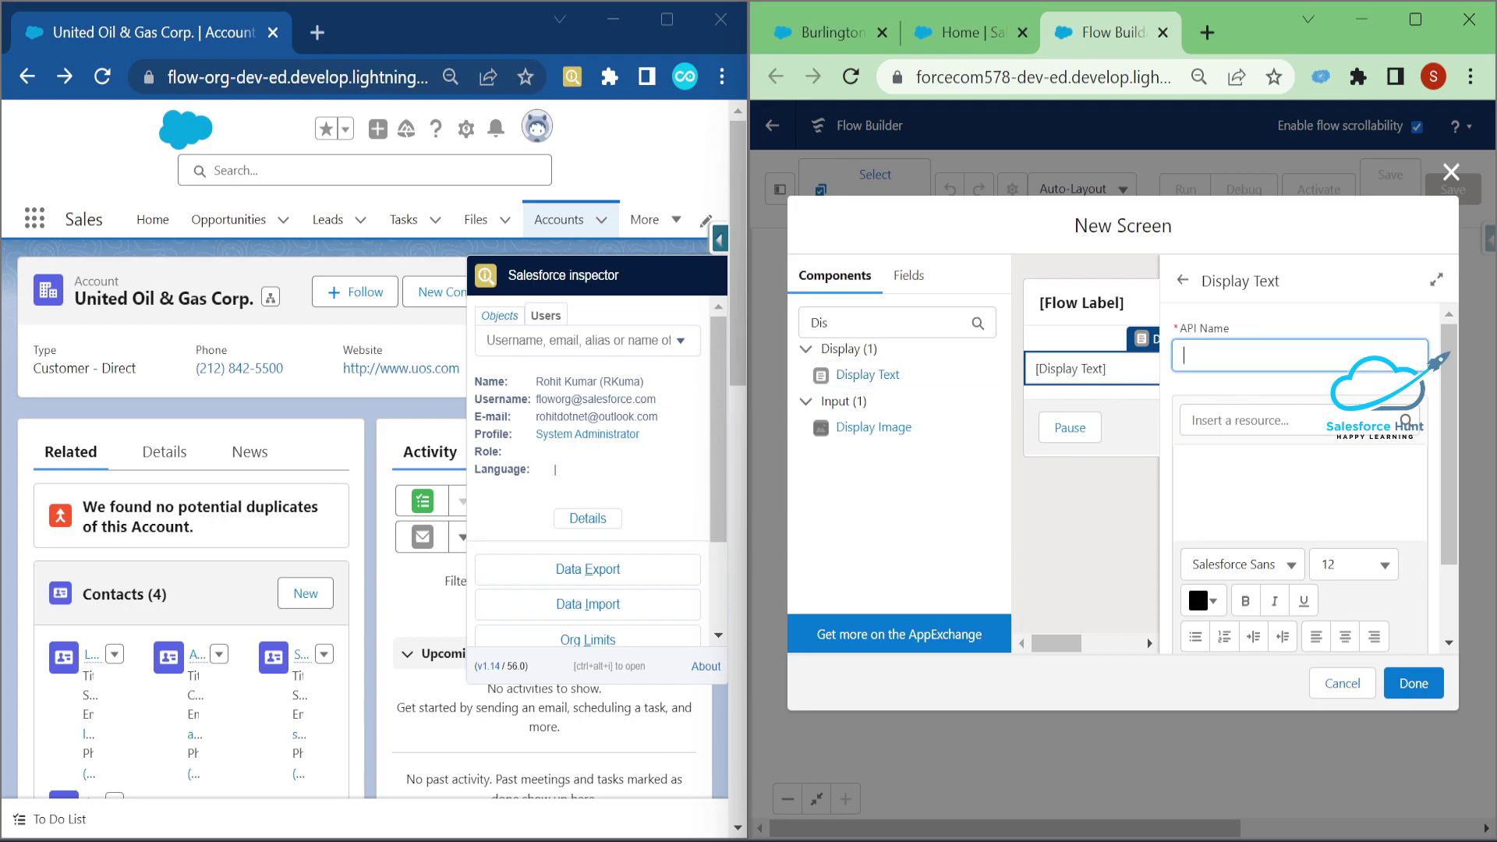
{"action": "type", "text": "HelloWorld"}
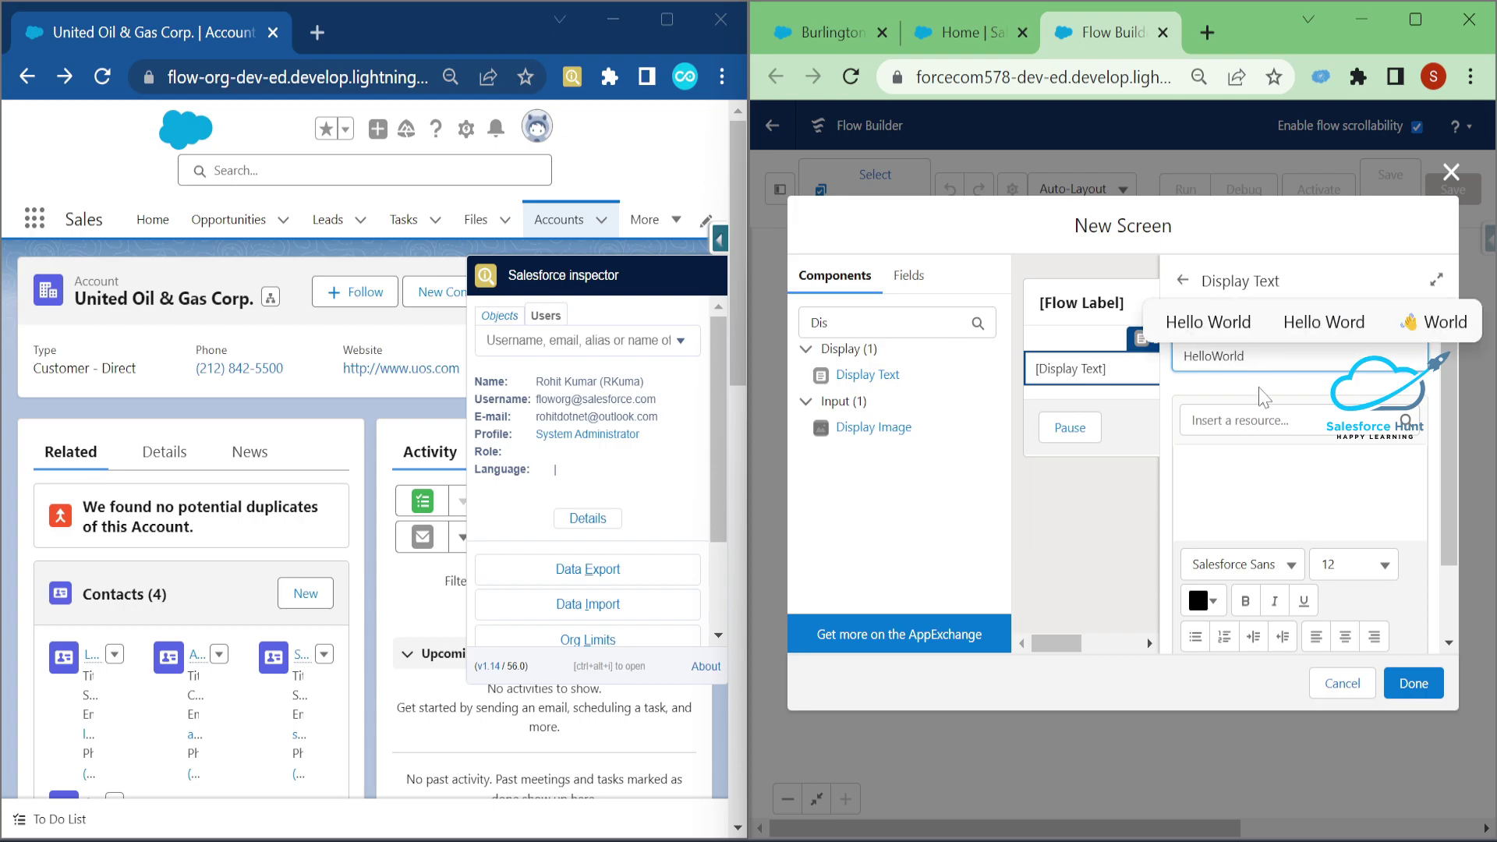
{"action": "left_click", "coordinate": [1248, 483]}
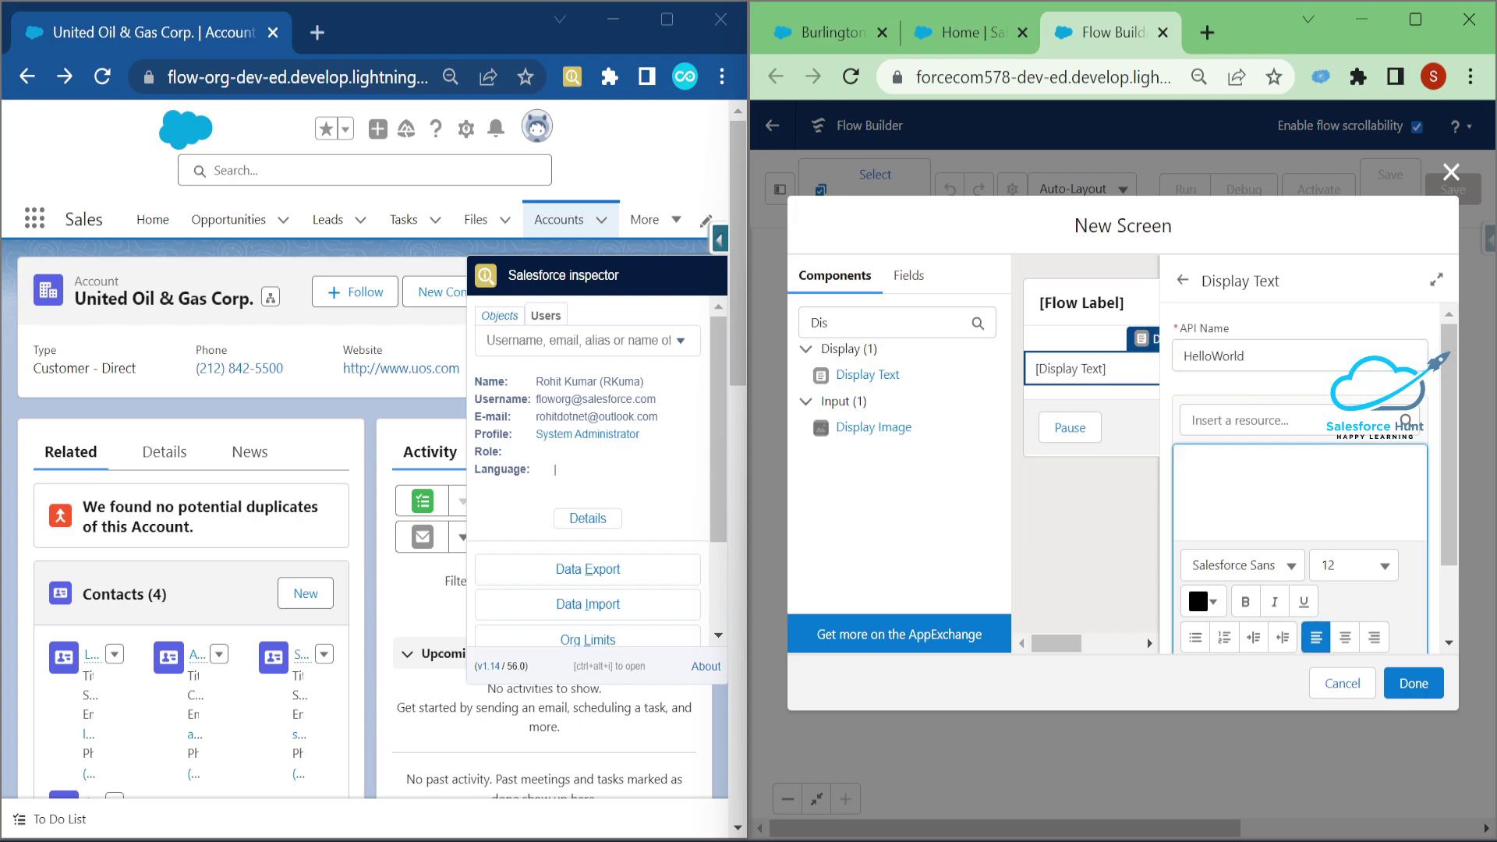
{"action": "type", "text": "Hell"}
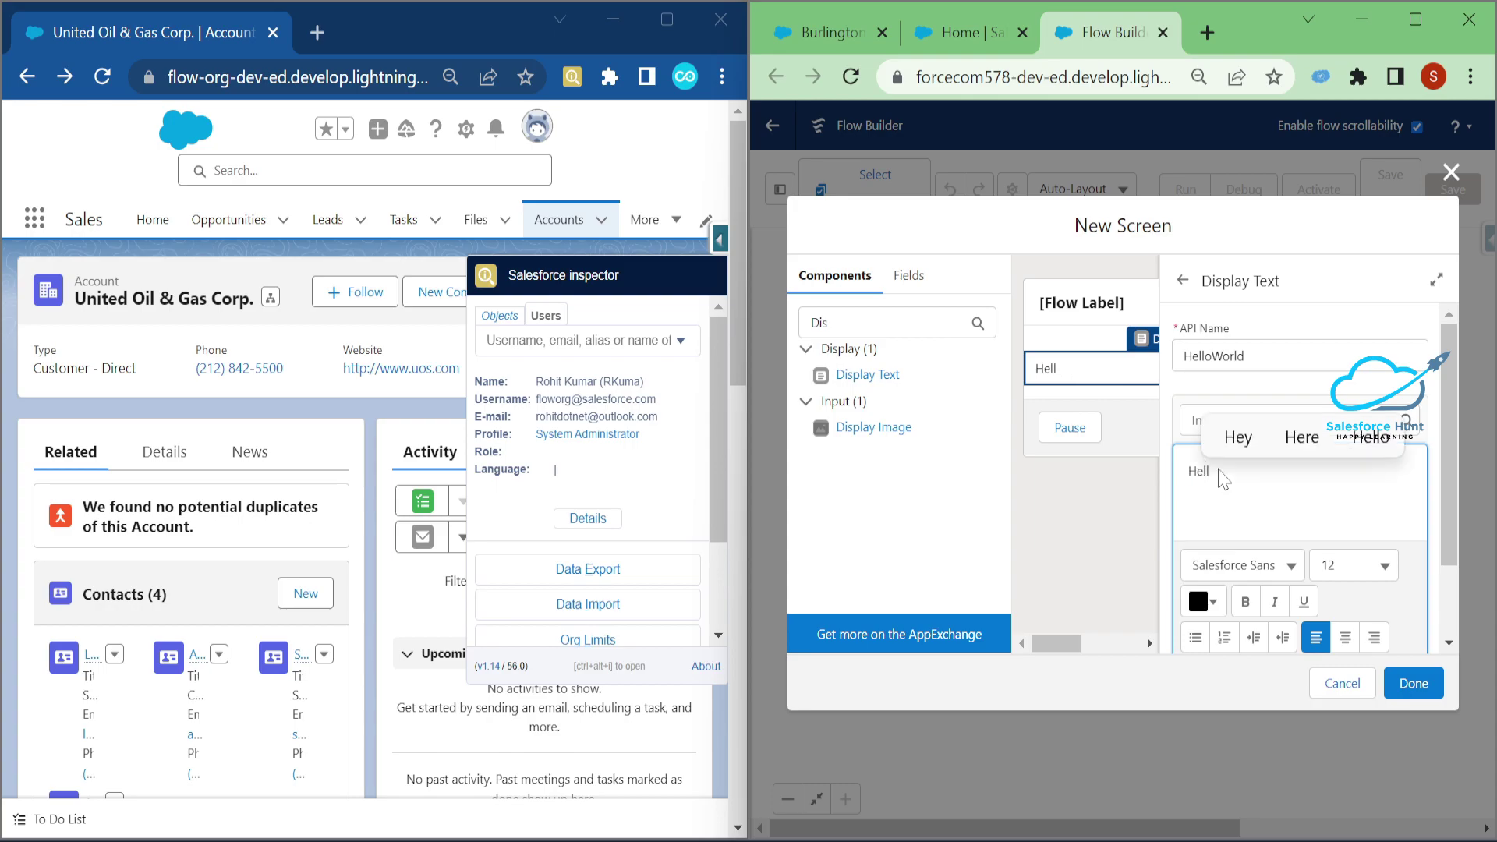
{"action": "type", "text": "o Salew"}
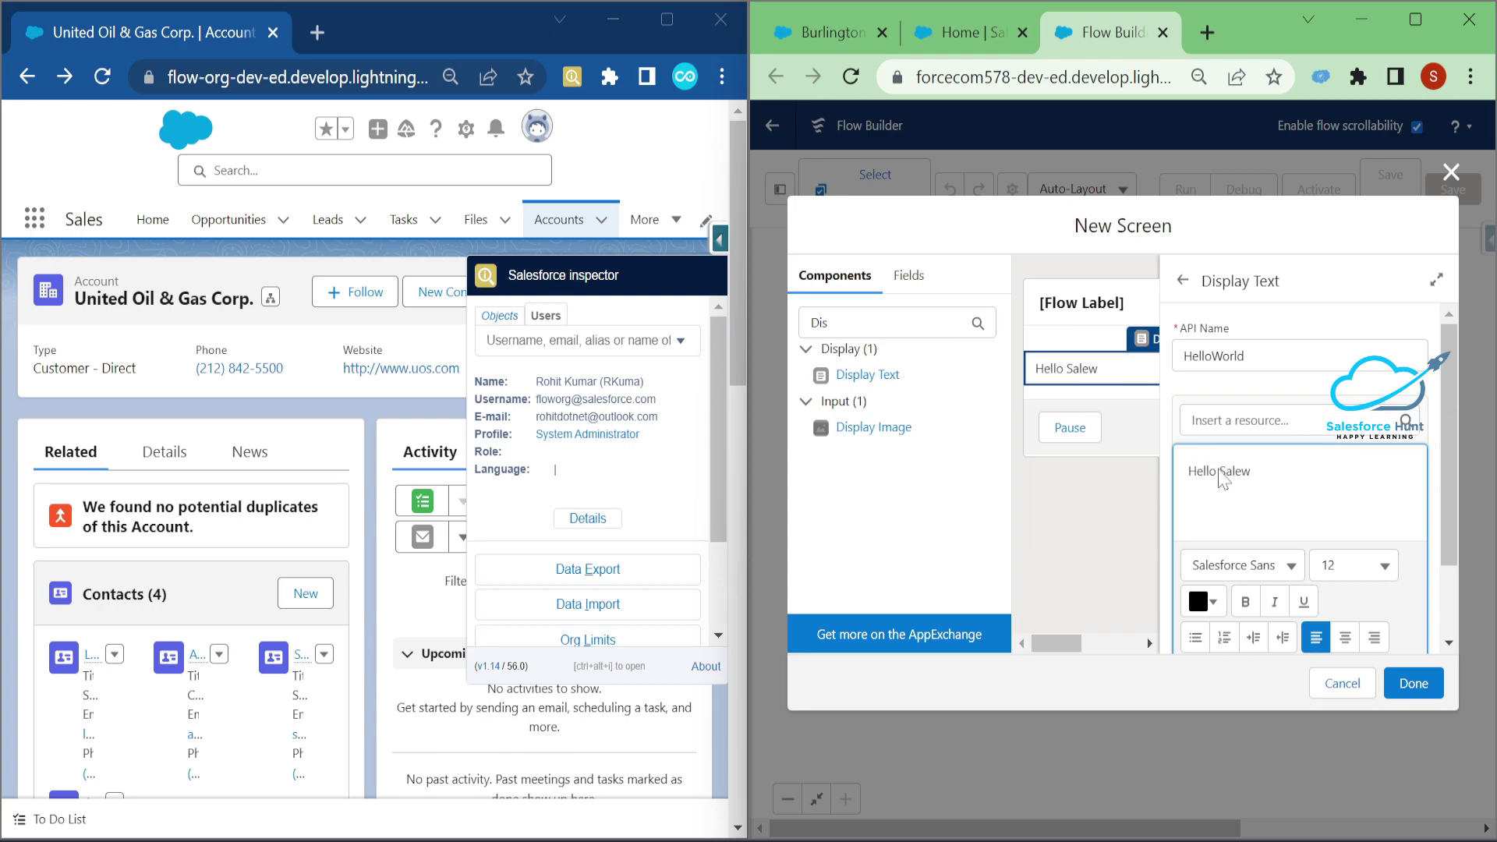
{"action": "key", "text": "BackSpace"}
{"action": "type", "text": "sforce Ins"}
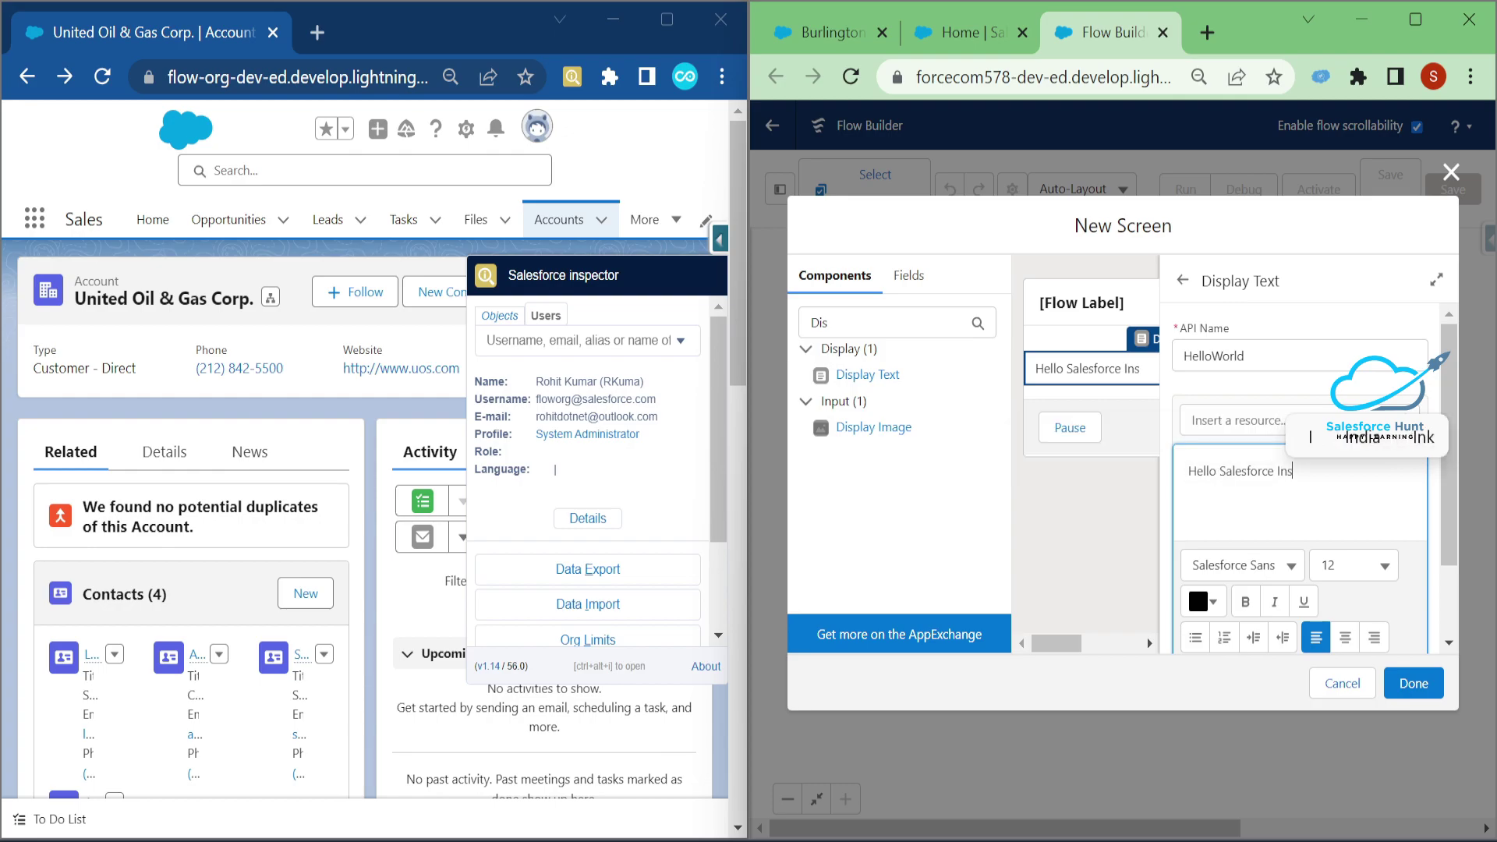
{"action": "type", "text": "pec"}
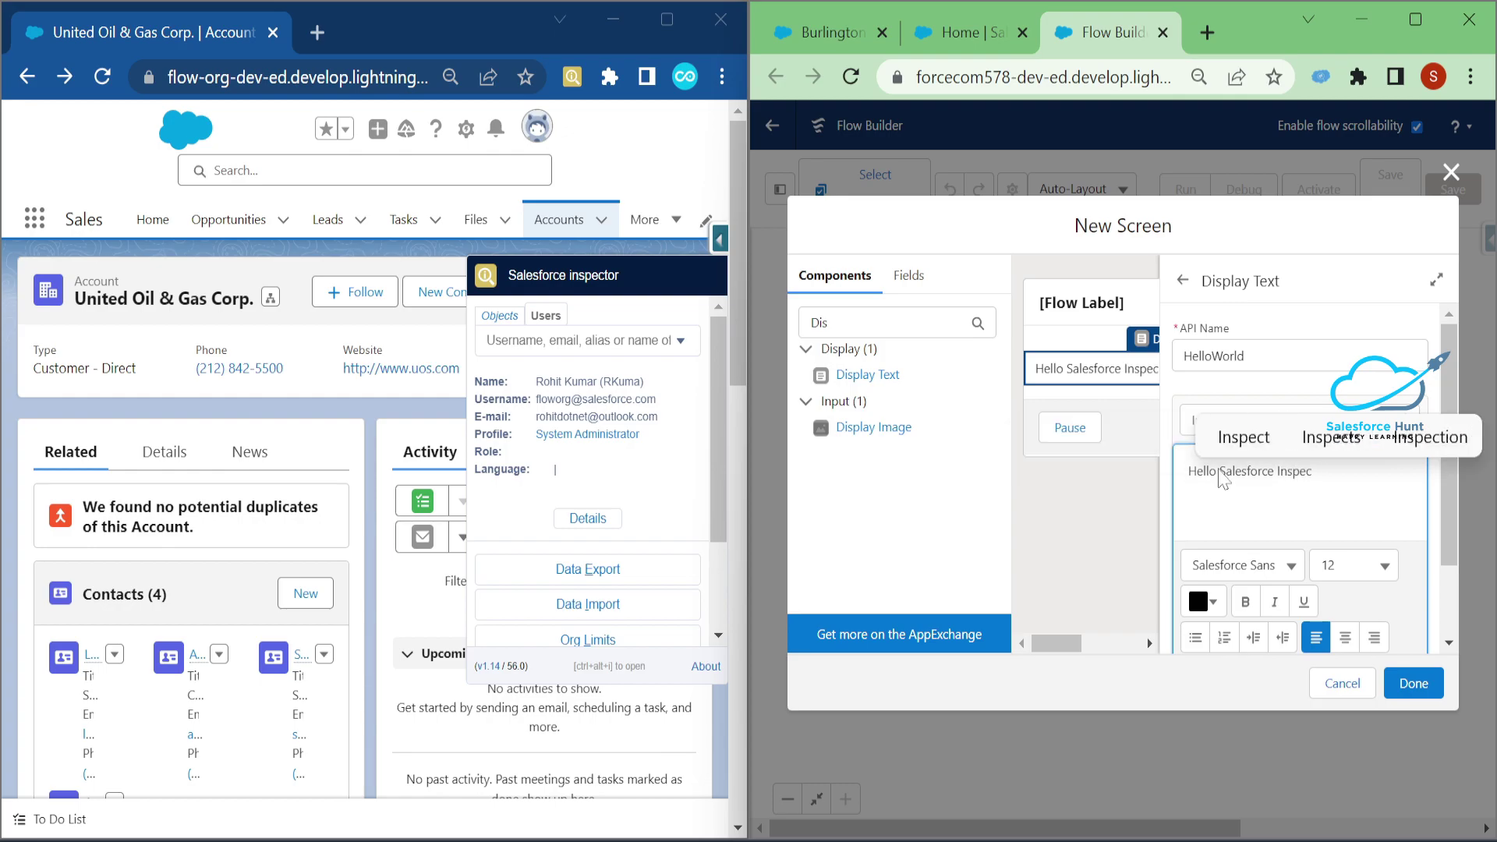
{"action": "type", "text": "tor"}
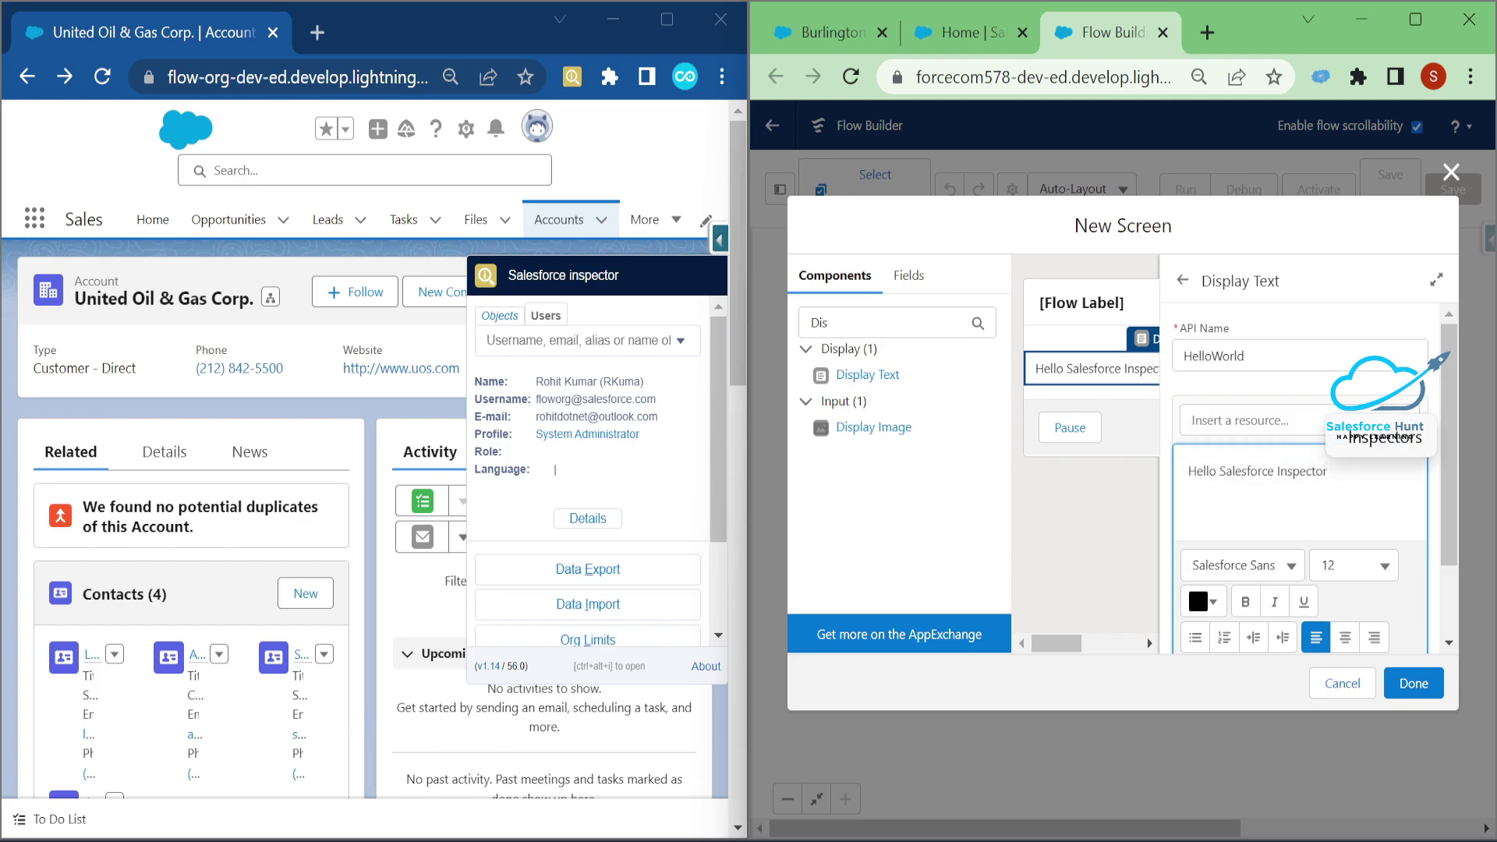
{"action": "type", "text": "s"}
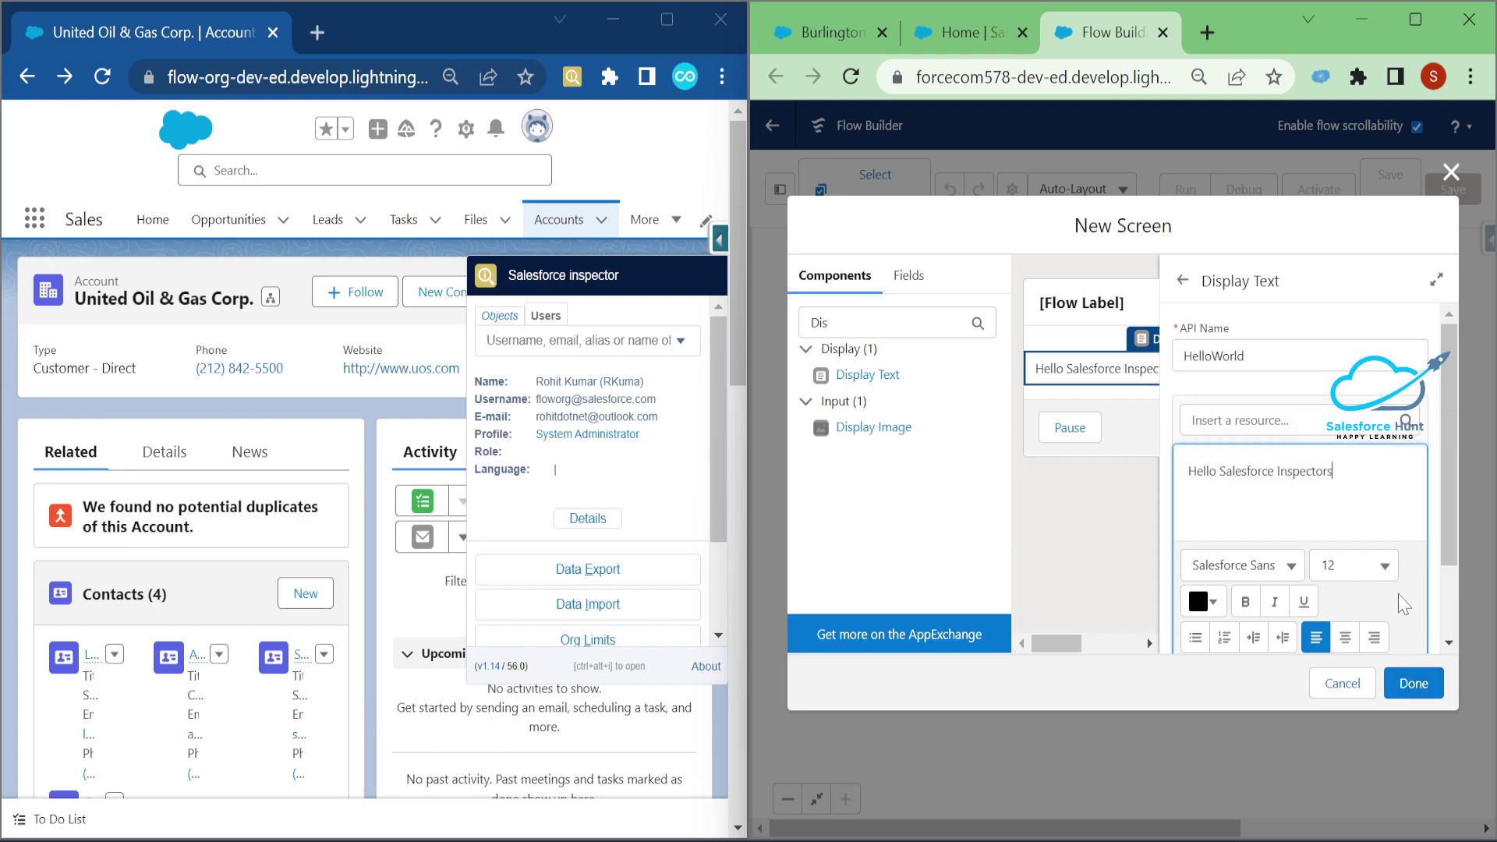
{"action": "left_click", "coordinate": [1411, 683]}
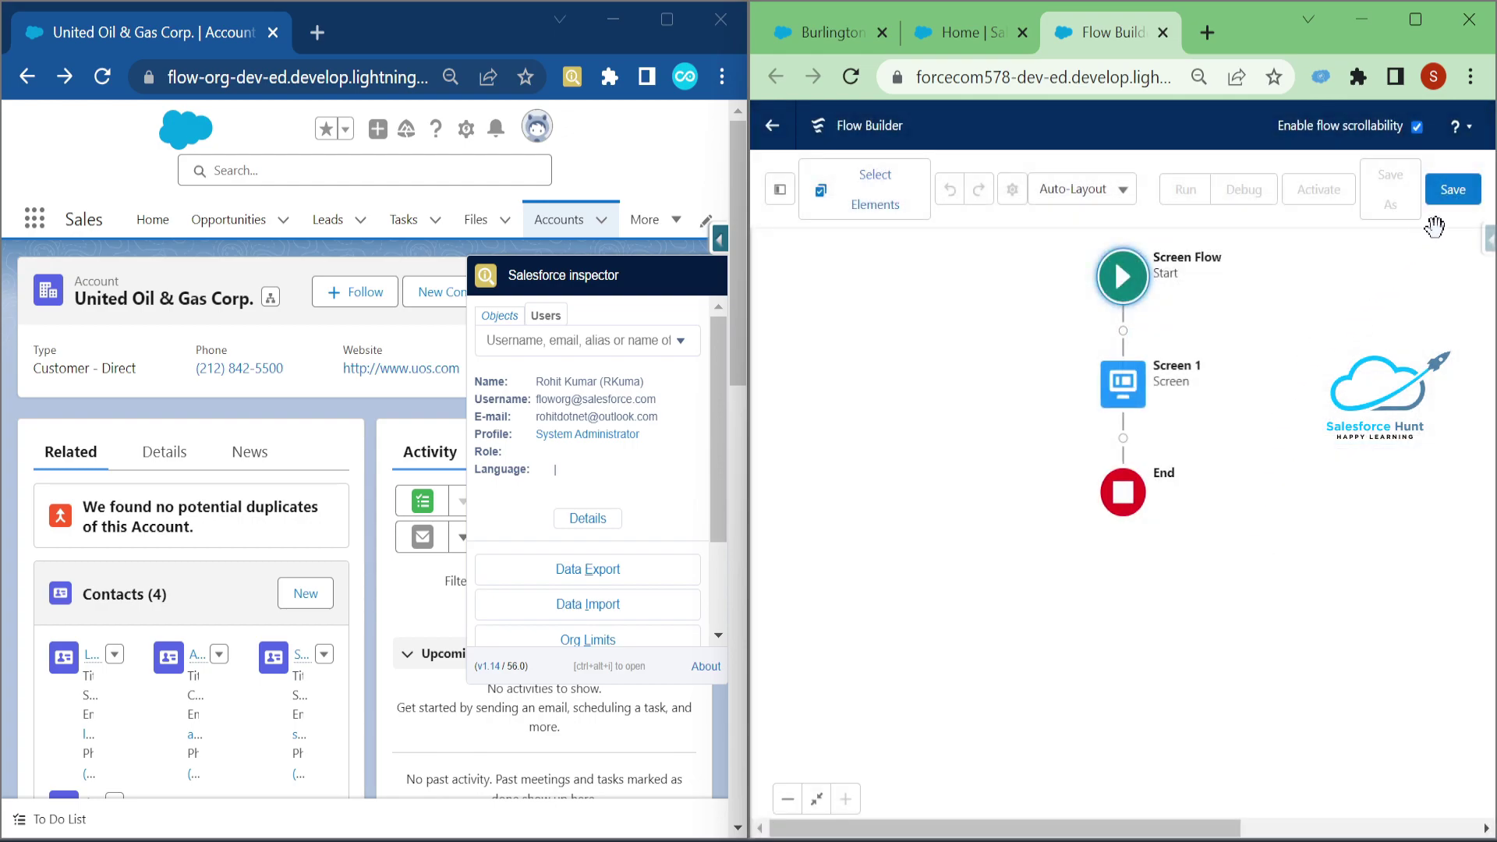
- Save the flow with the label 'Demo Flow'
{"action": "left_click", "coordinate": [1450, 190]}
{"action": "left_click", "coordinate": [967, 396]}
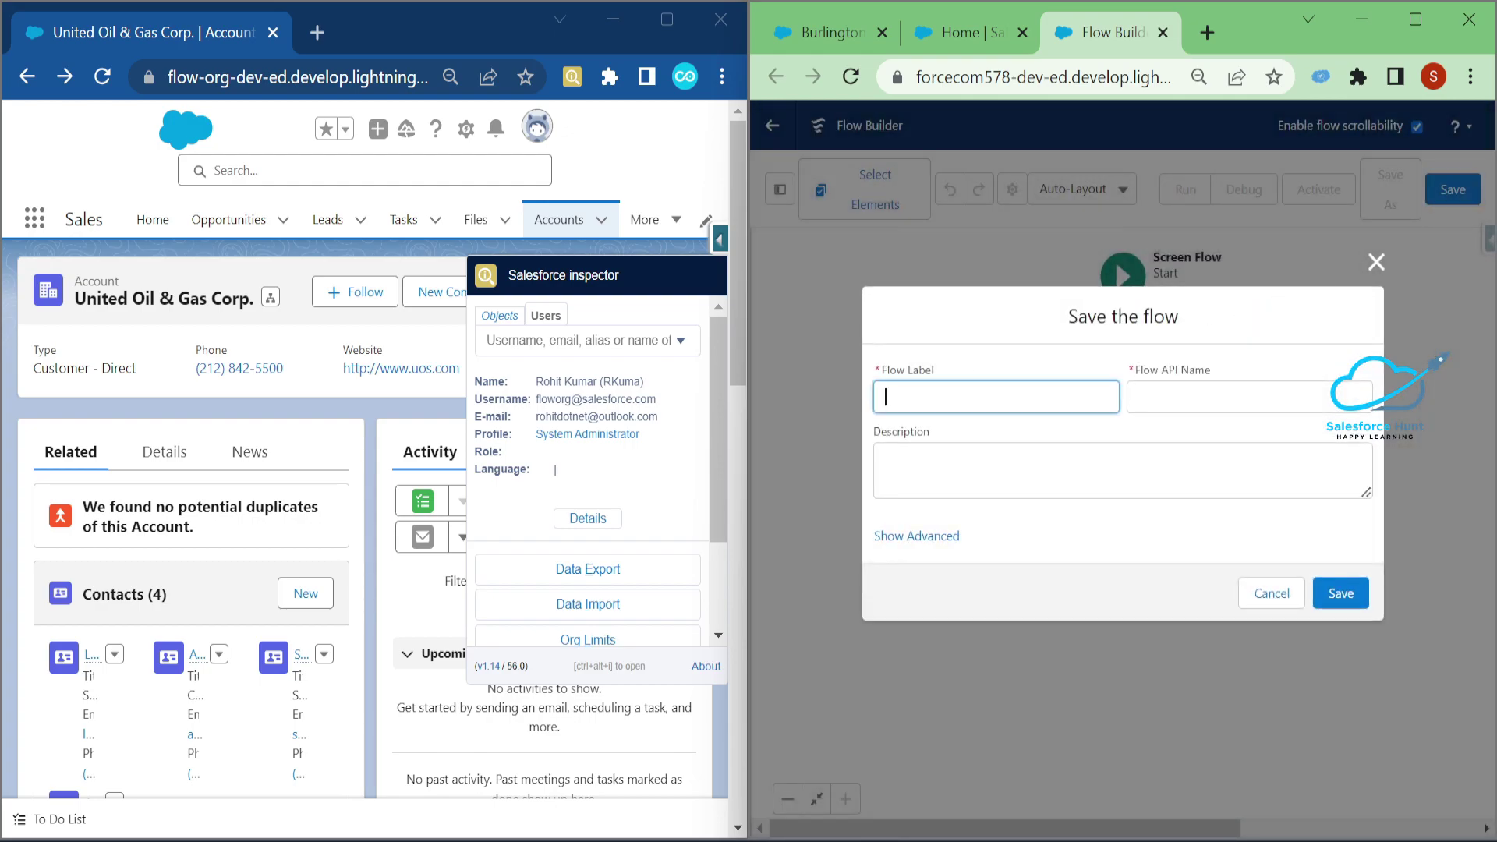
{"action": "type", "text": "Demo Flow"}
{"action": "key", "text": "Tab"}
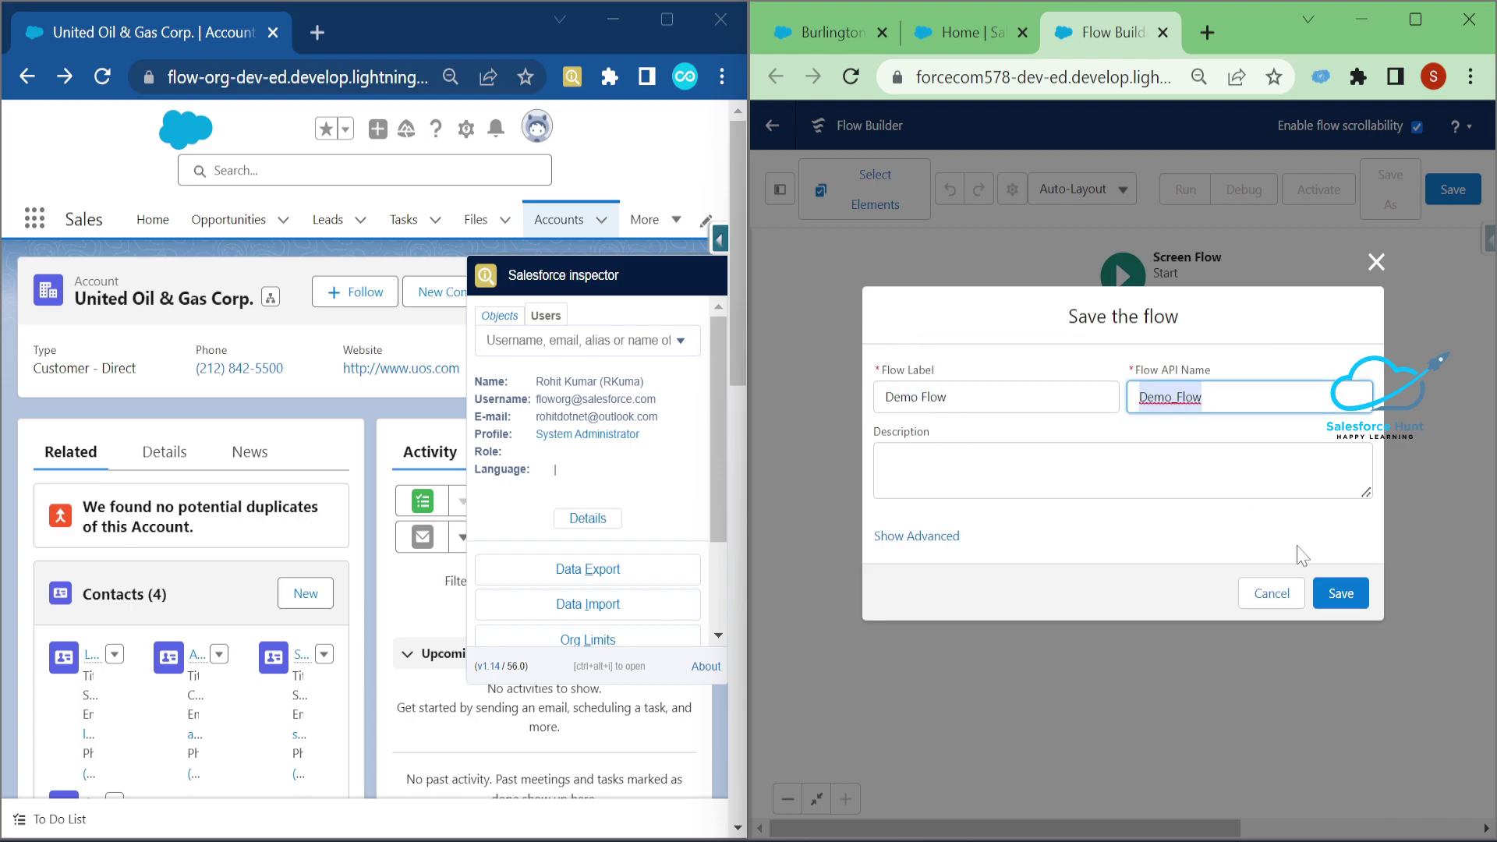
{"action": "left_click", "coordinate": [1341, 593]}
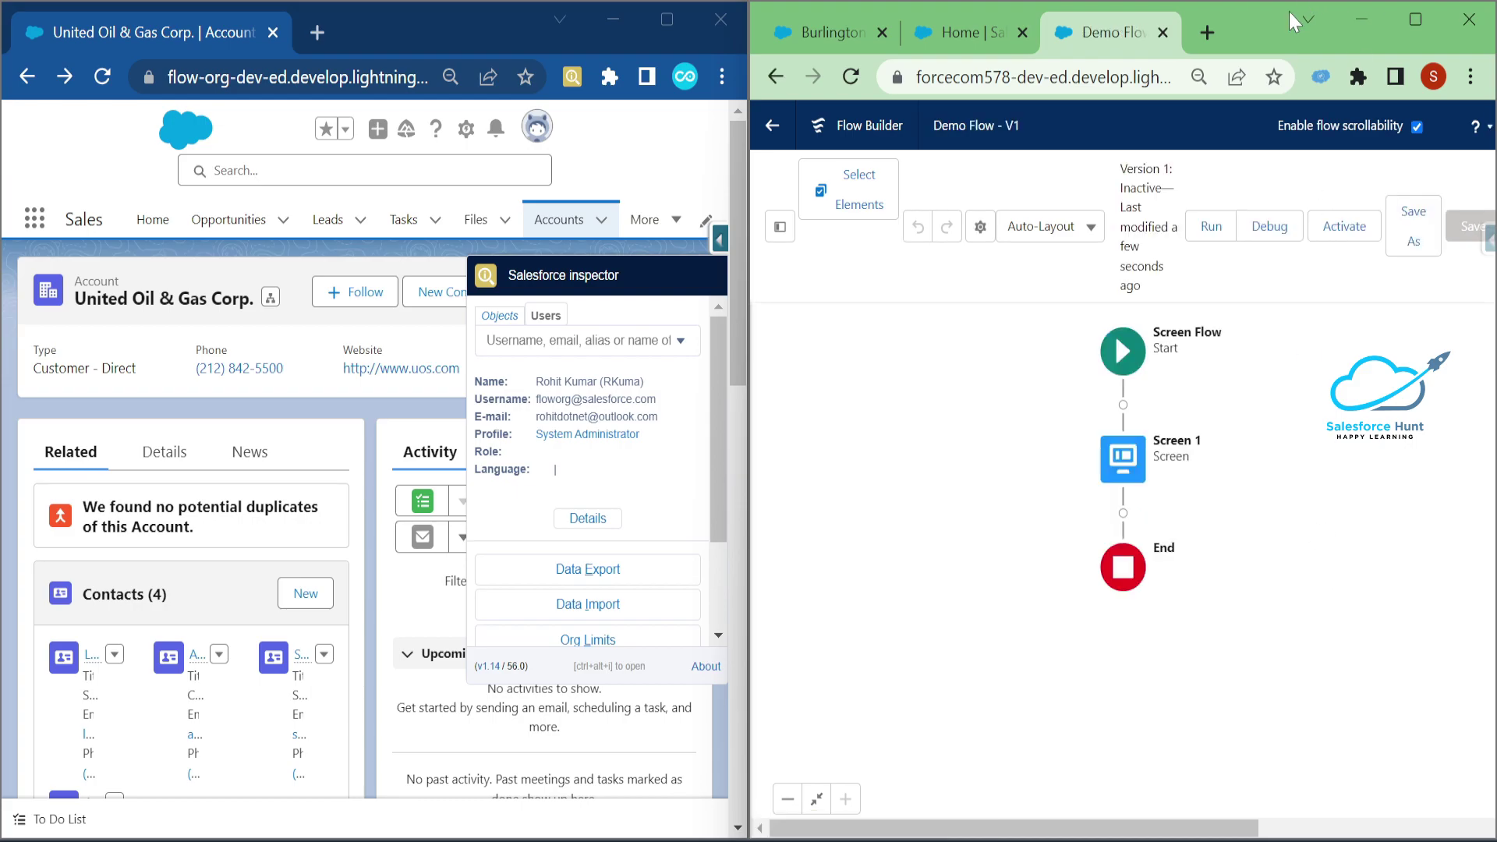
- Move between the Burlington account, Demo Flow and Setup tabs, ending on Setup Home
{"action": "left_click", "coordinate": [806, 35]}
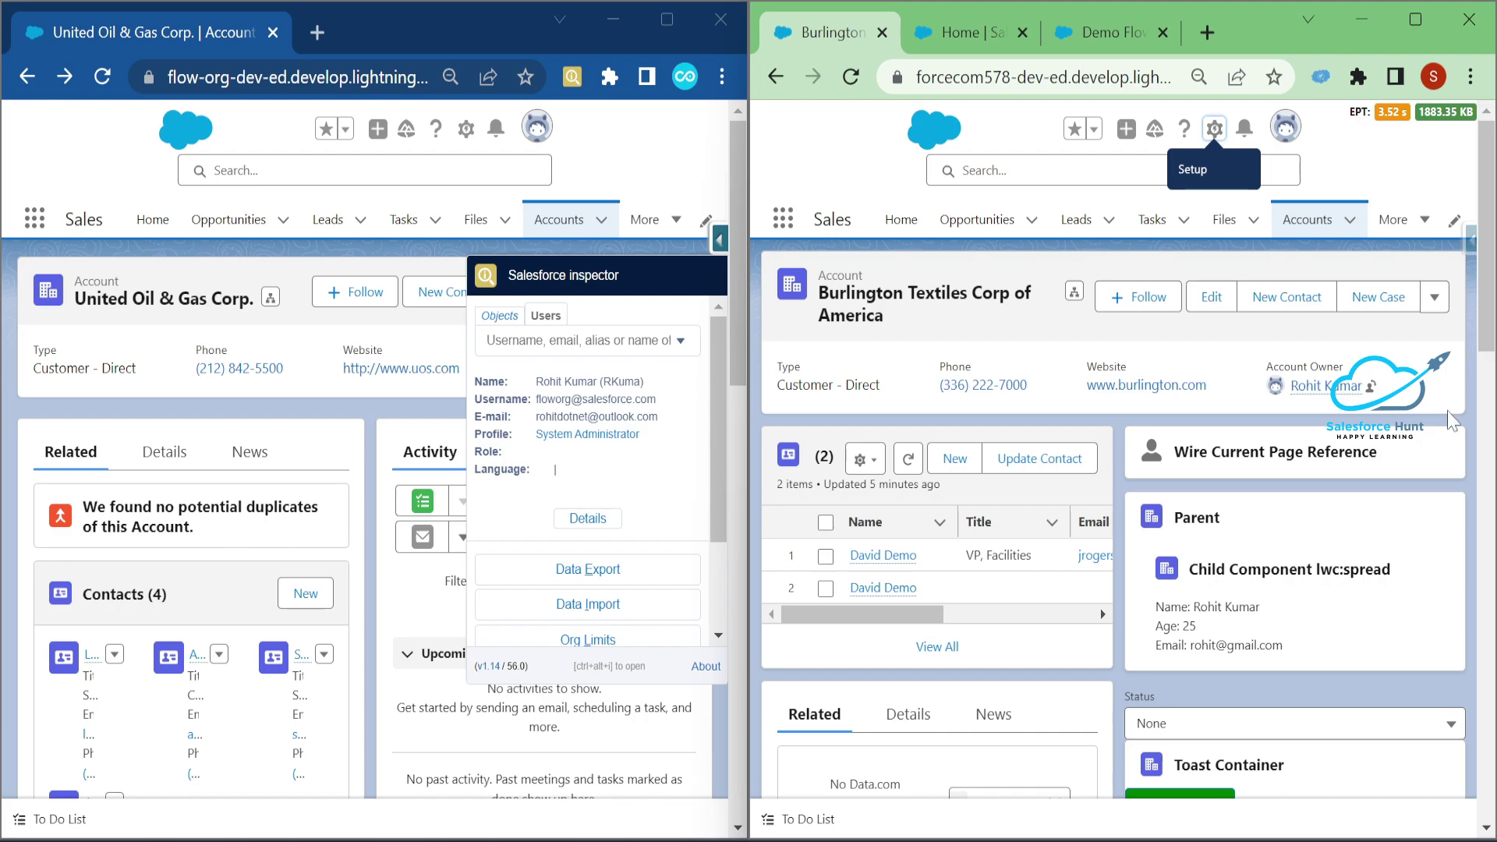
{"action": "left_click", "coordinate": [1470, 241]}
{"action": "left_click", "coordinate": [974, 35]}
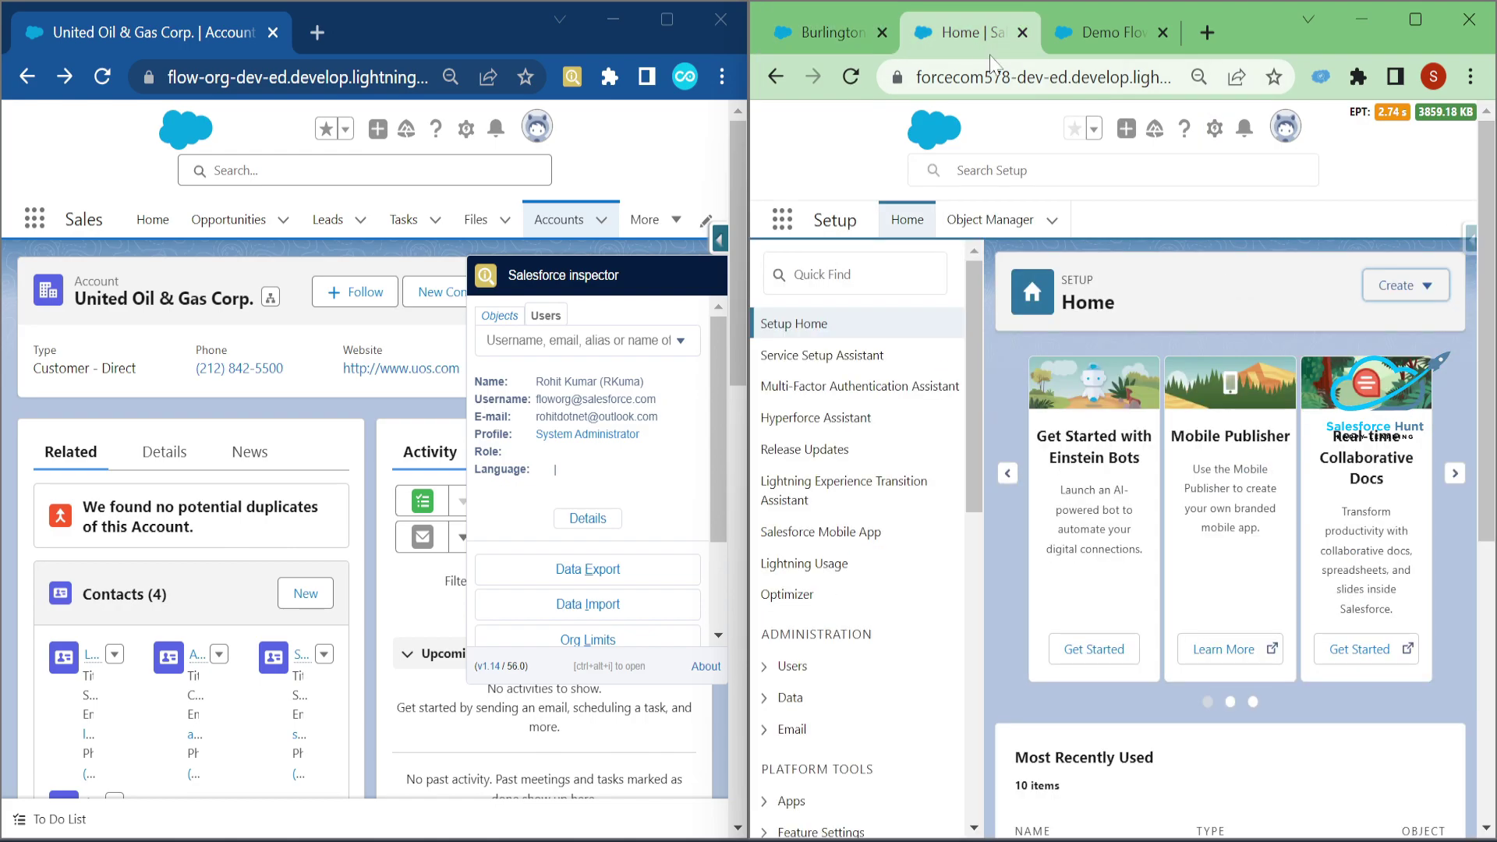
{"action": "left_click", "coordinate": [854, 37]}
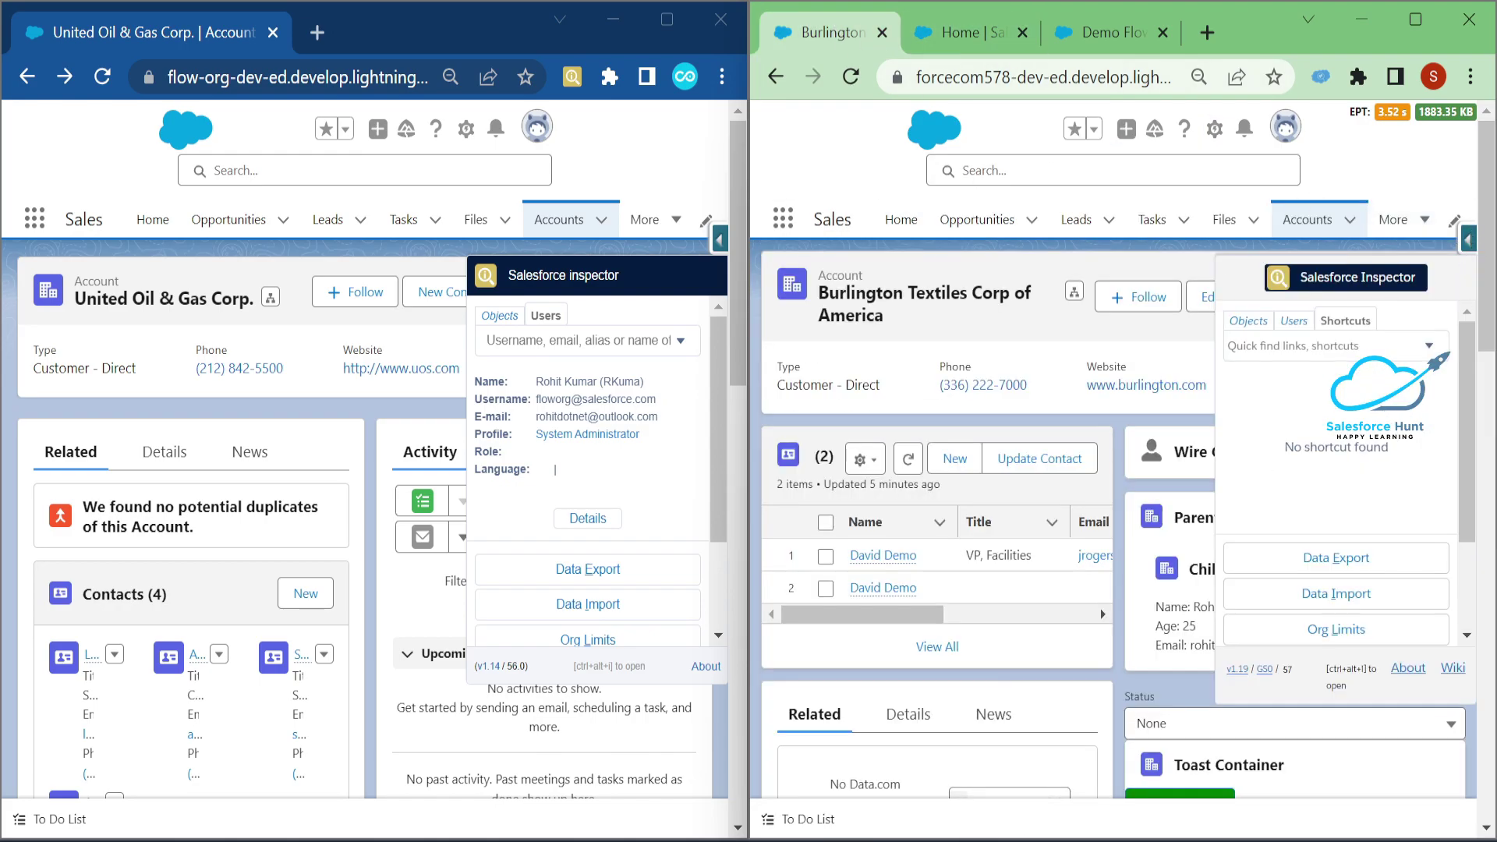
{"action": "left_click", "coordinate": [1103, 32]}
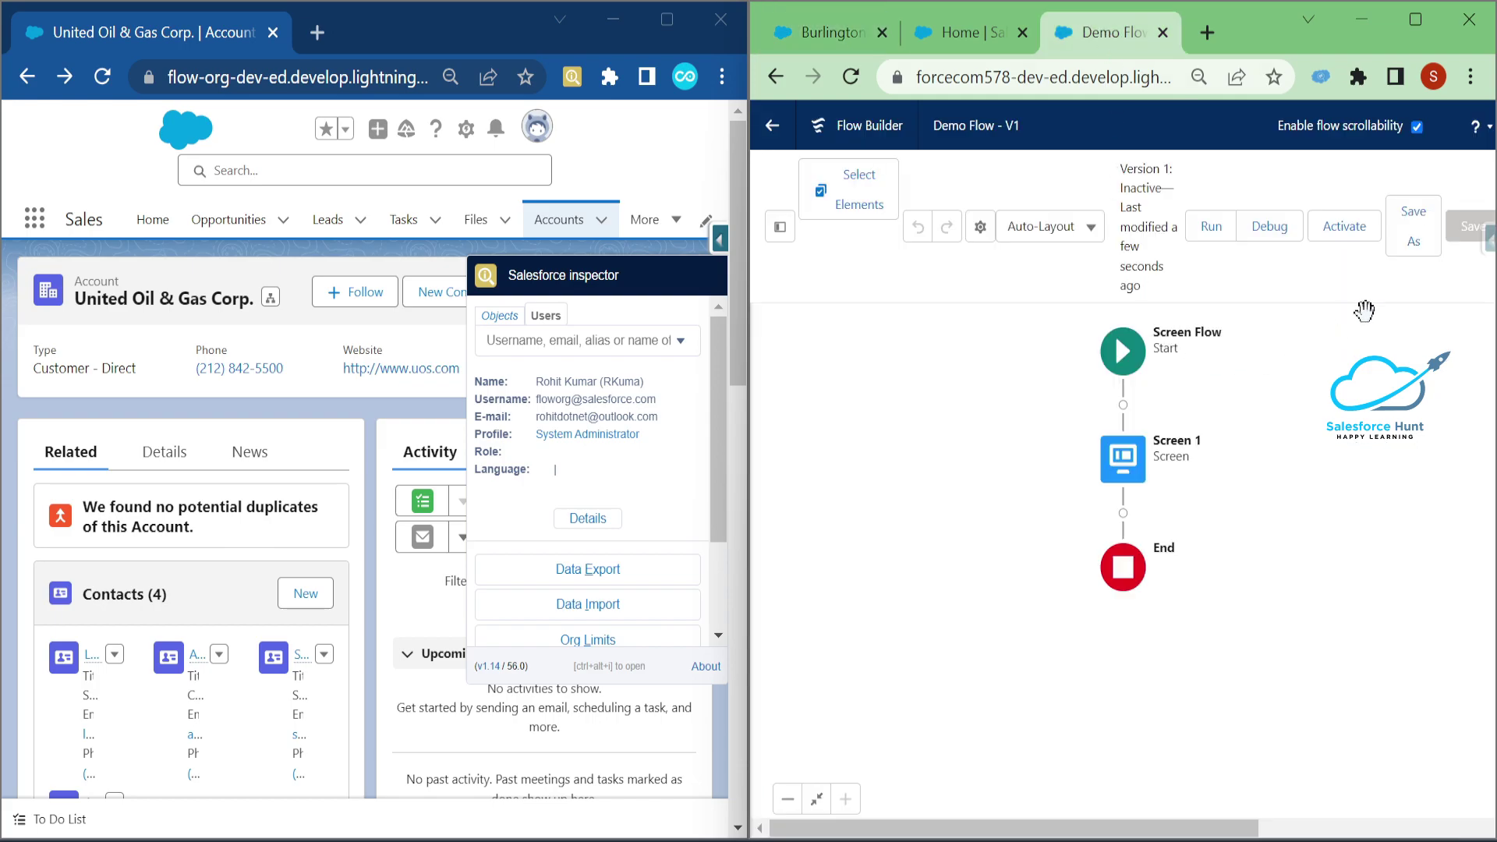
{"action": "left_click", "coordinate": [971, 33]}
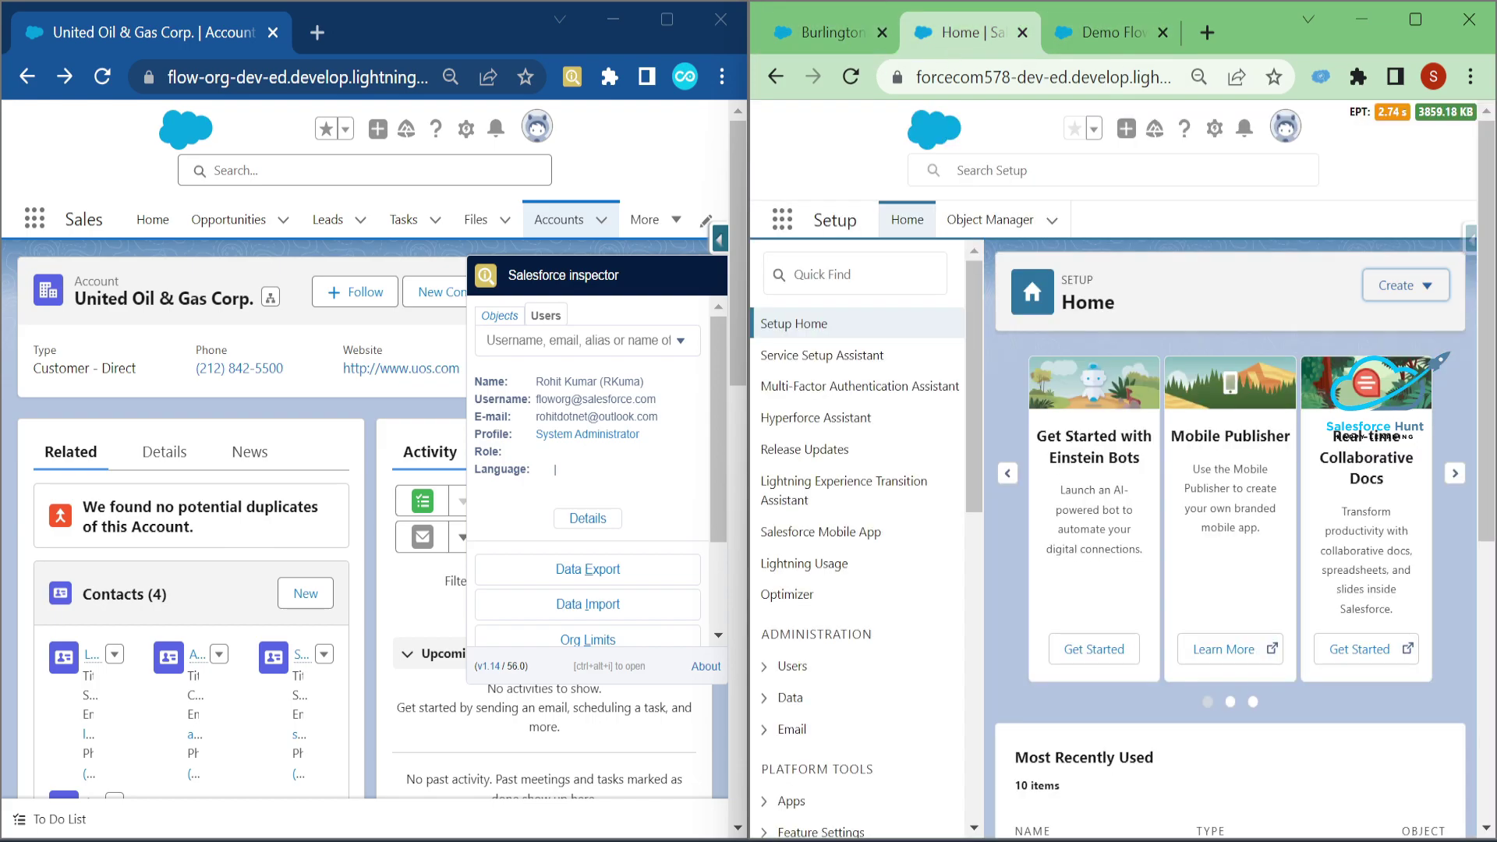
- Find 'perm' in Quick Find, open Permission Sets, and cancel the records-per-page warning
{"action": "left_click", "coordinate": [846, 282]}
{"action": "type", "text": "persion"}
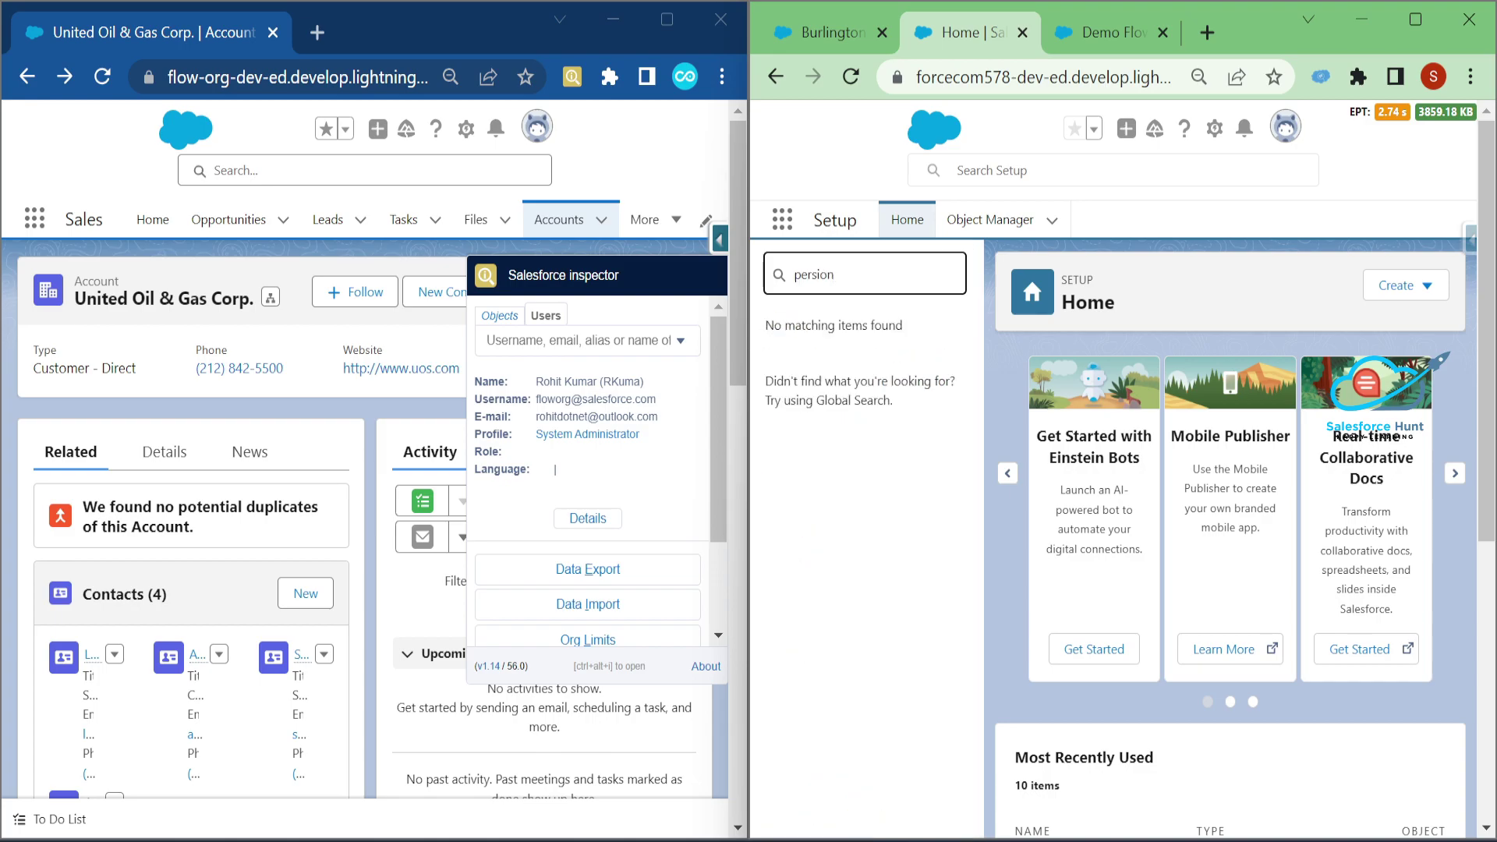
{"action": "key", "text": "BackSpace"}
{"action": "key", "text": "BackSpace"}
{"action": "type", "text": "rmi"}
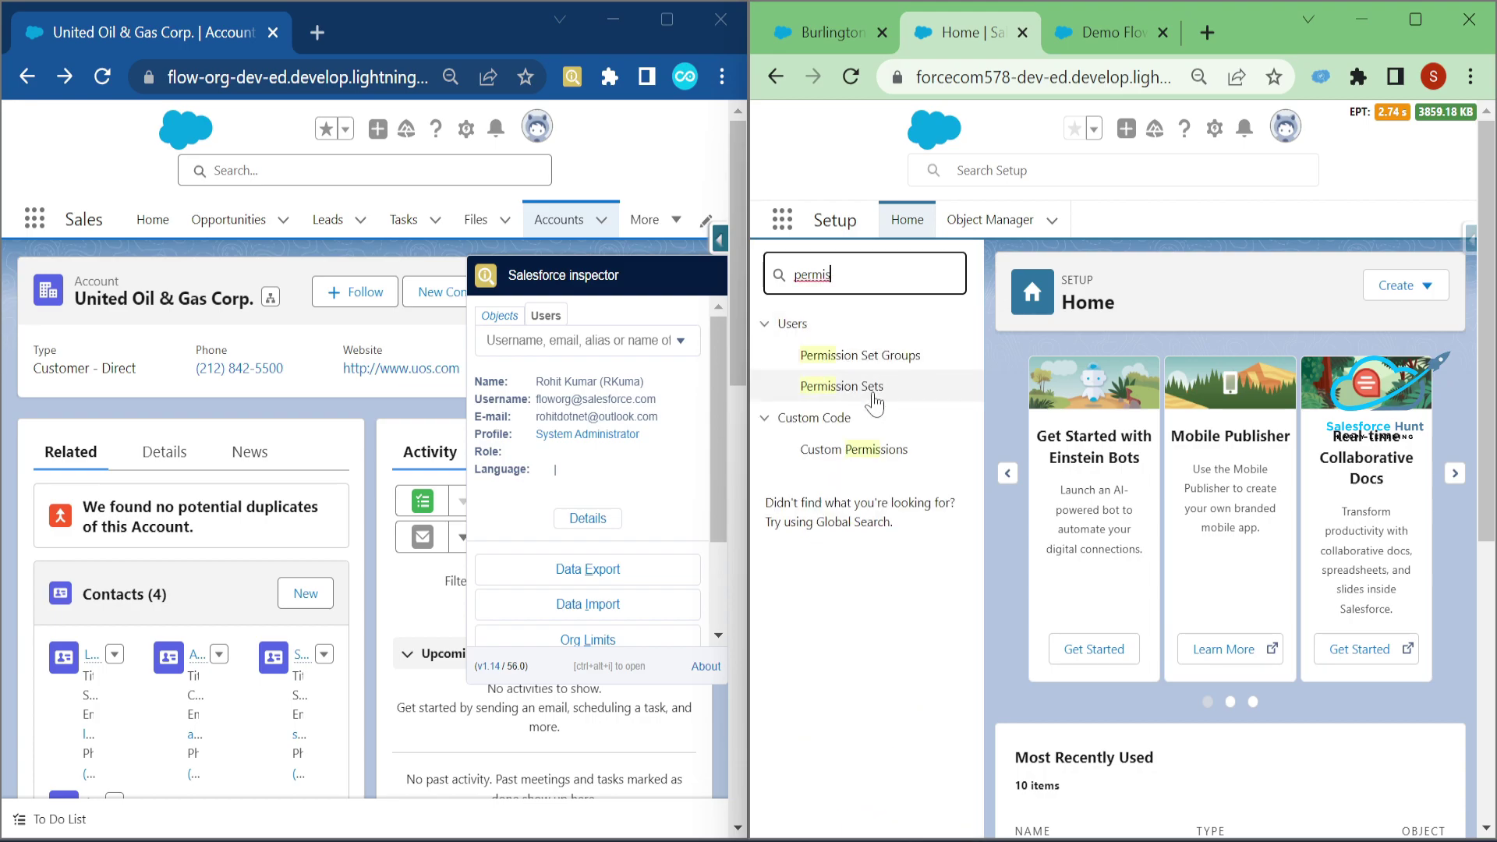
{"action": "left_click", "coordinate": [842, 386]}
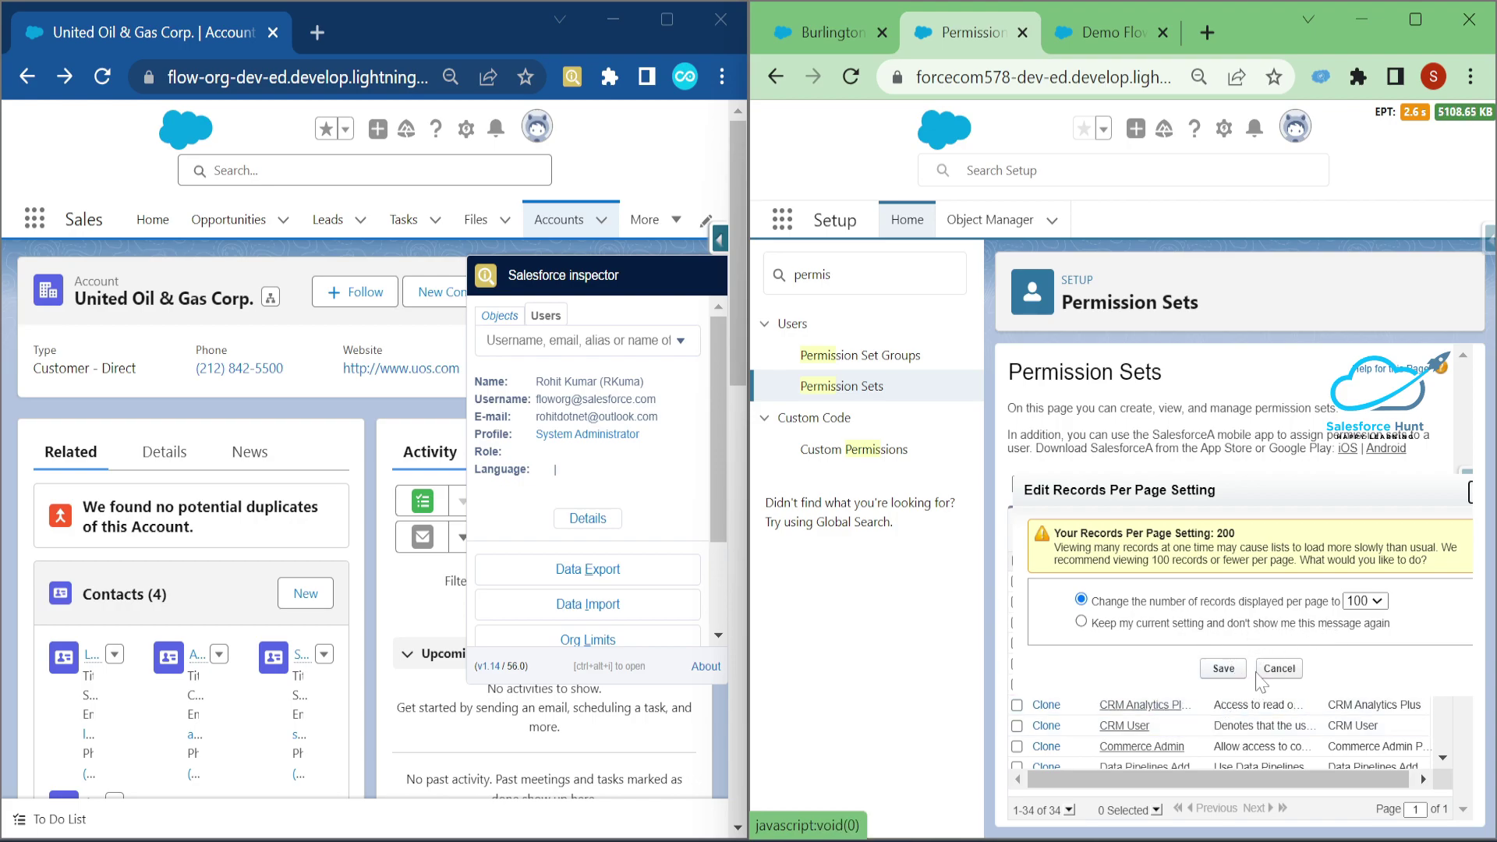
{"action": "left_click_drag", "start_coordinate": [1139, 771], "coordinate": [1146, 772]}
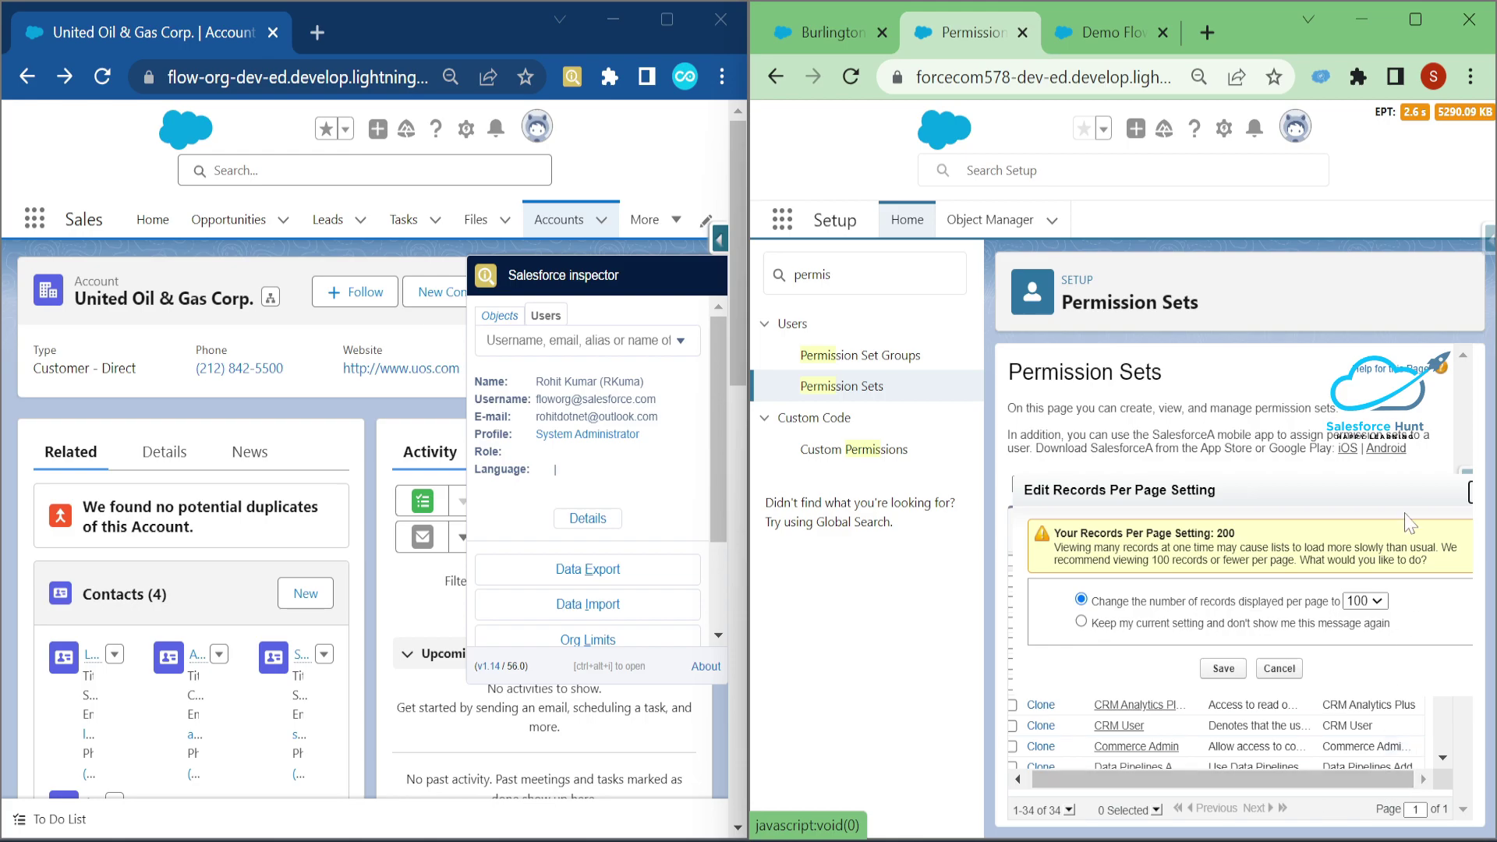
{"action": "left_click", "coordinate": [1470, 496]}
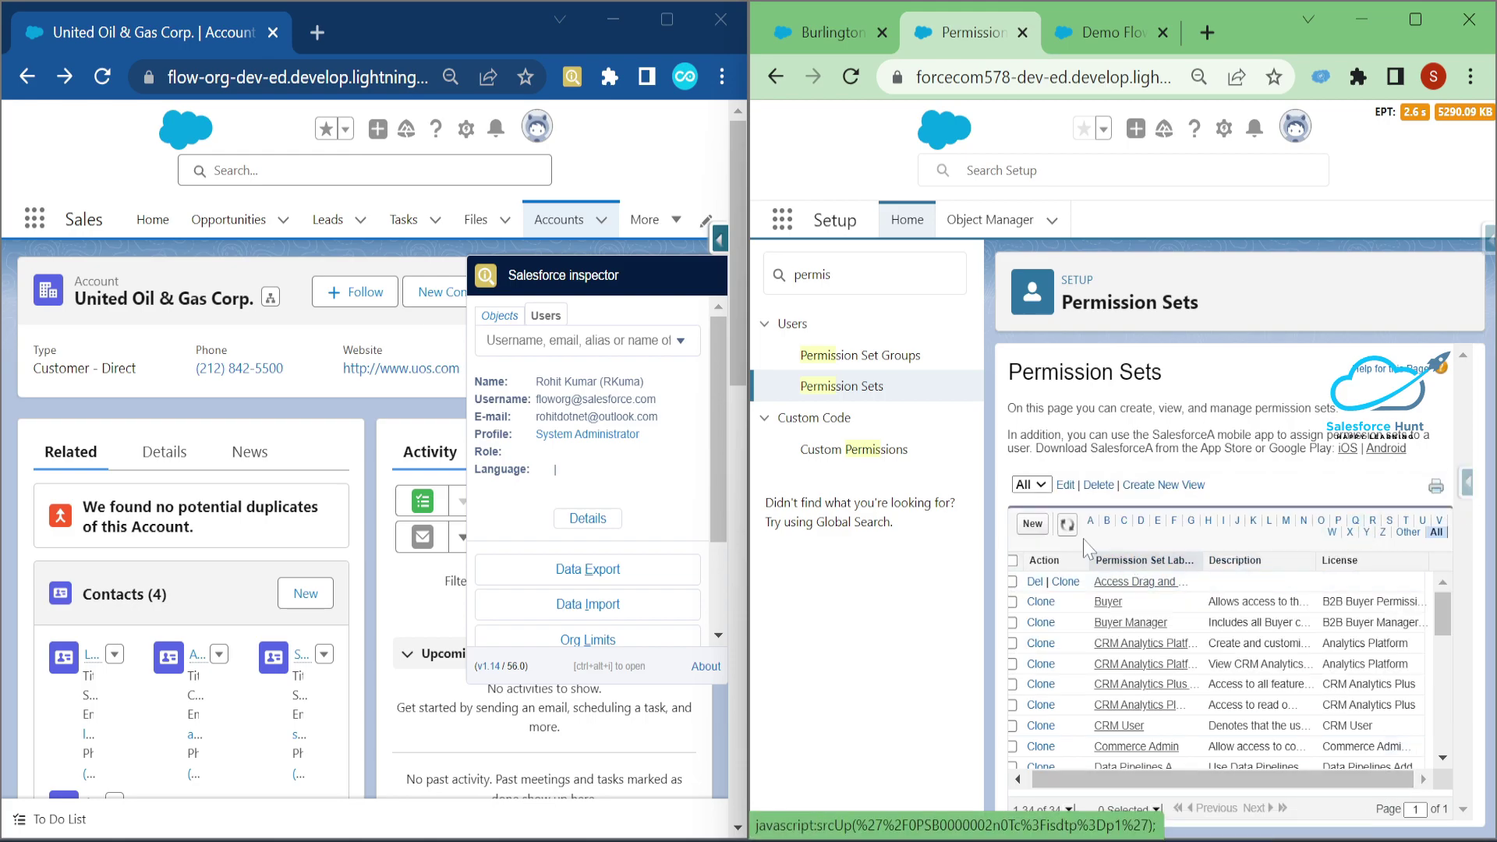
- Save a new permission set labelled 'Demo Permission Set' and open its Manage Assignments page
{"action": "left_click", "coordinate": [1033, 524]}
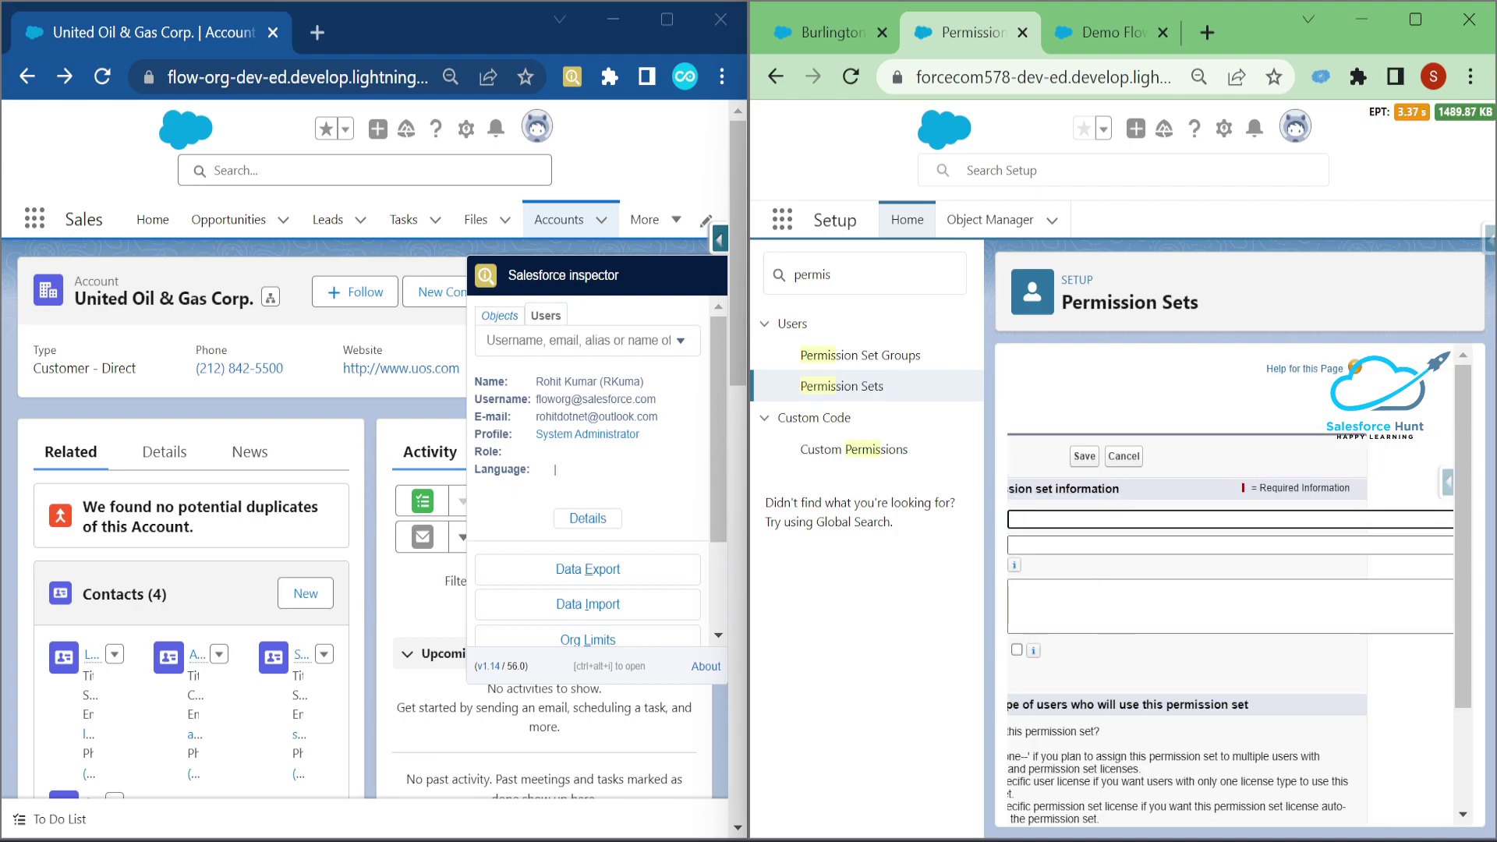
{"action": "type", "text": "Demo Permi"}
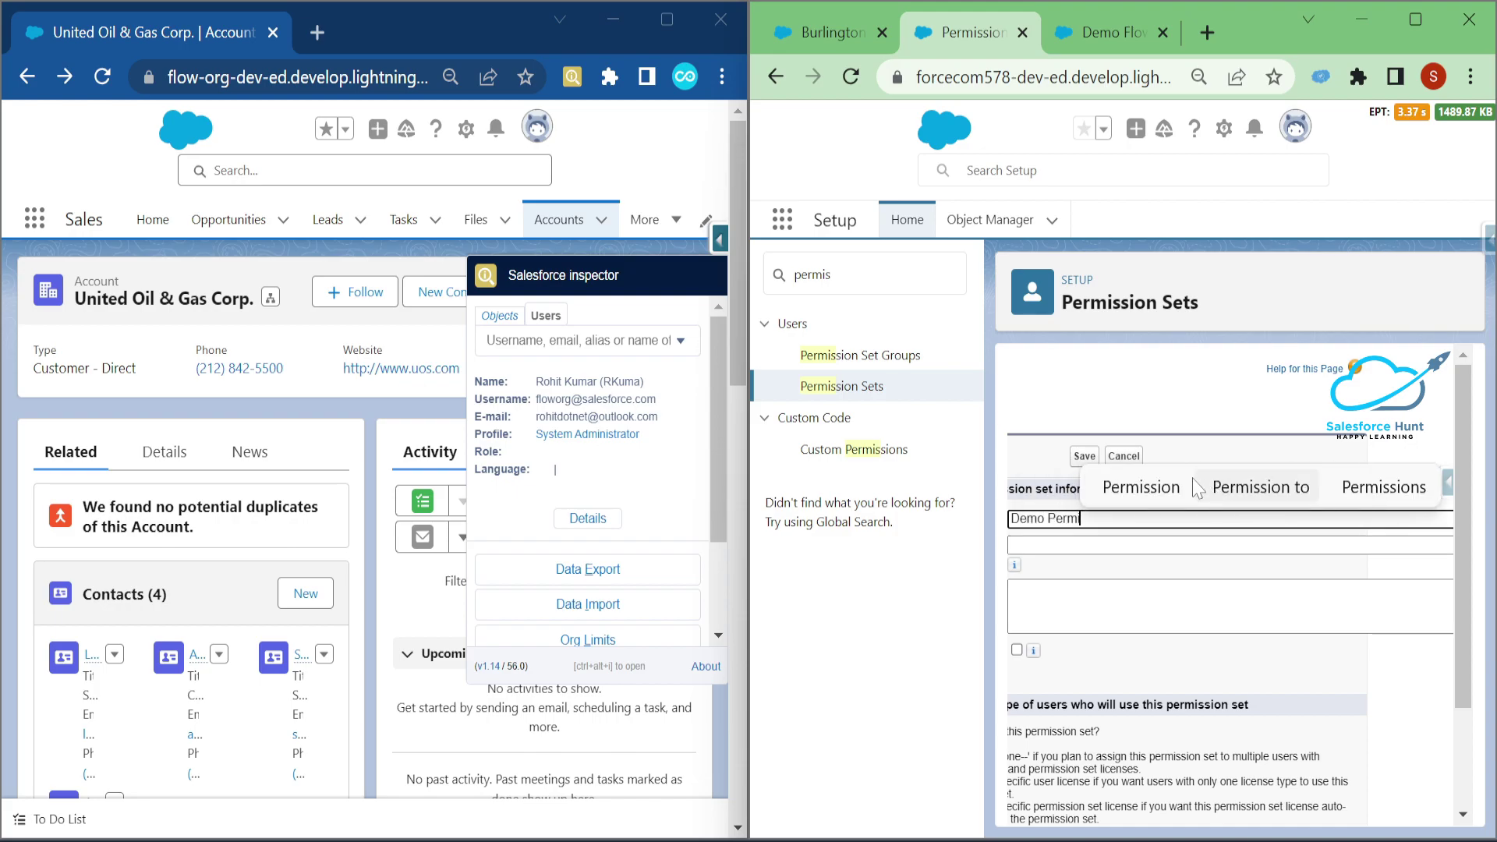
{"action": "left_click", "coordinate": [1146, 488]}
{"action": "type", "text": "Set"}
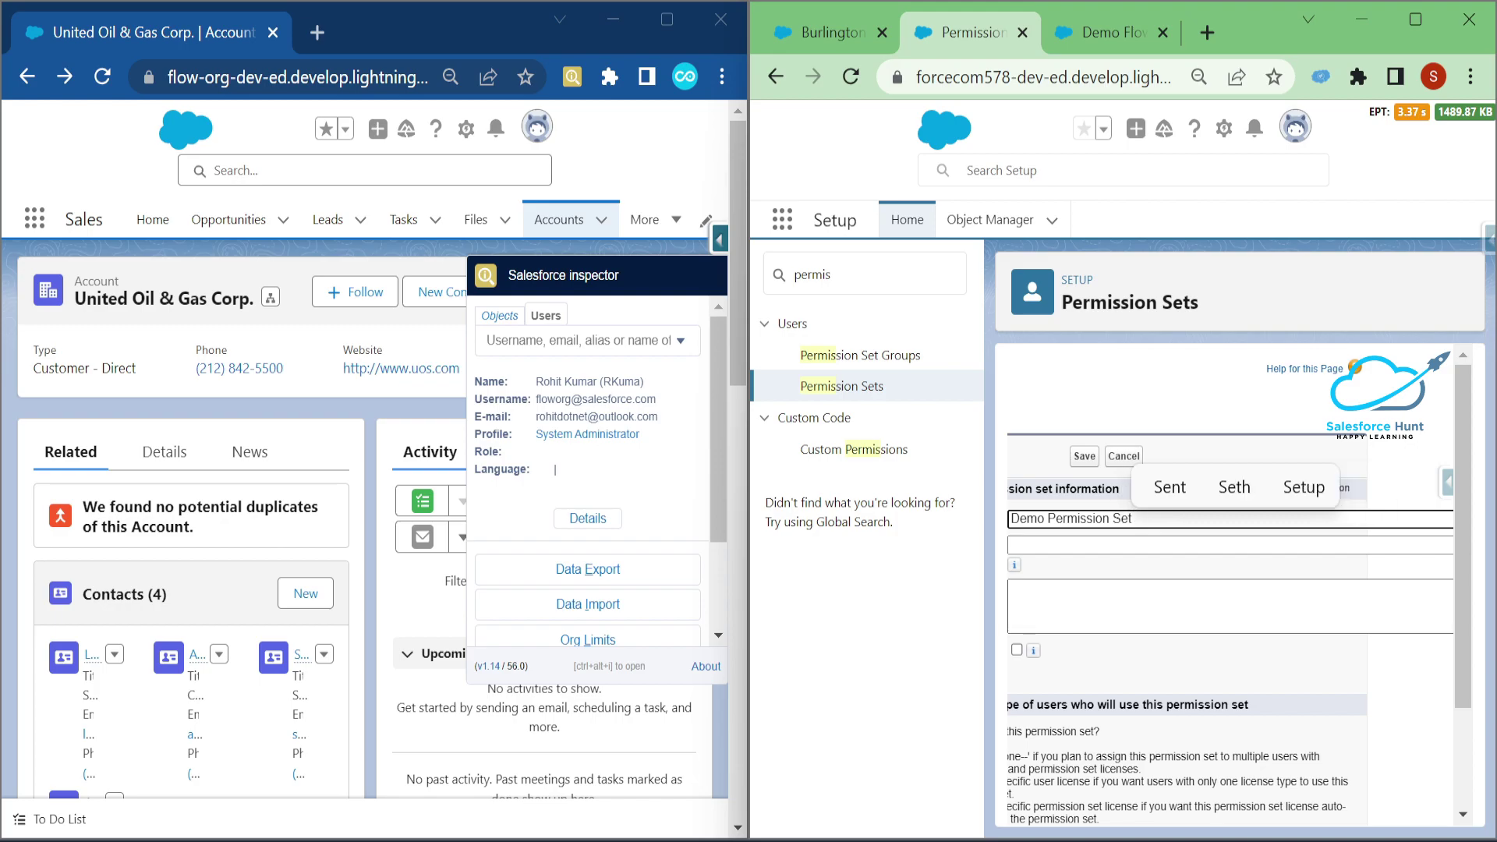
{"action": "key", "text": "Tab"}
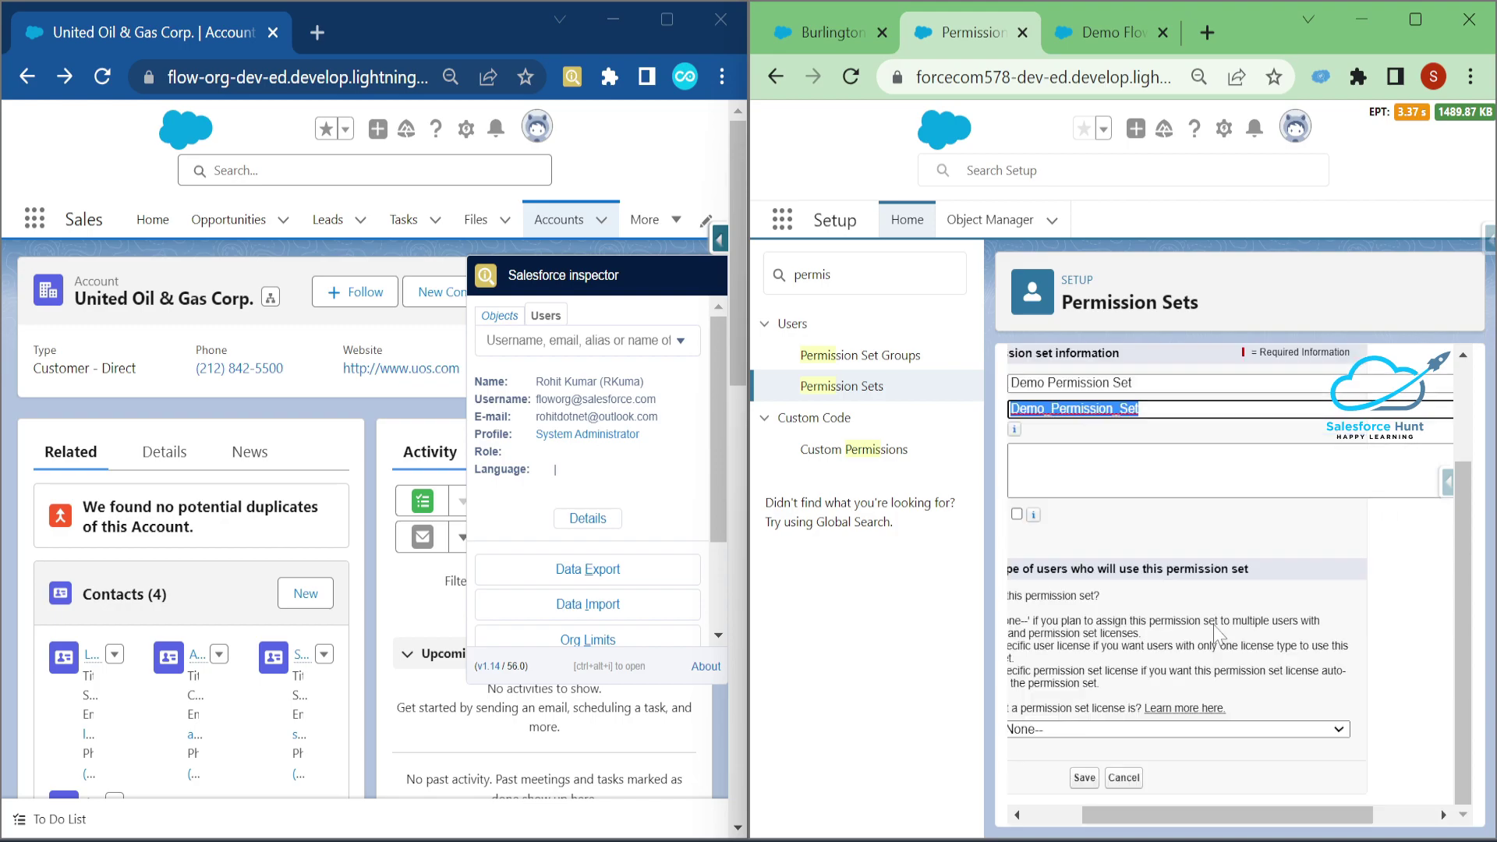
{"action": "left_click", "coordinate": [1084, 777]}
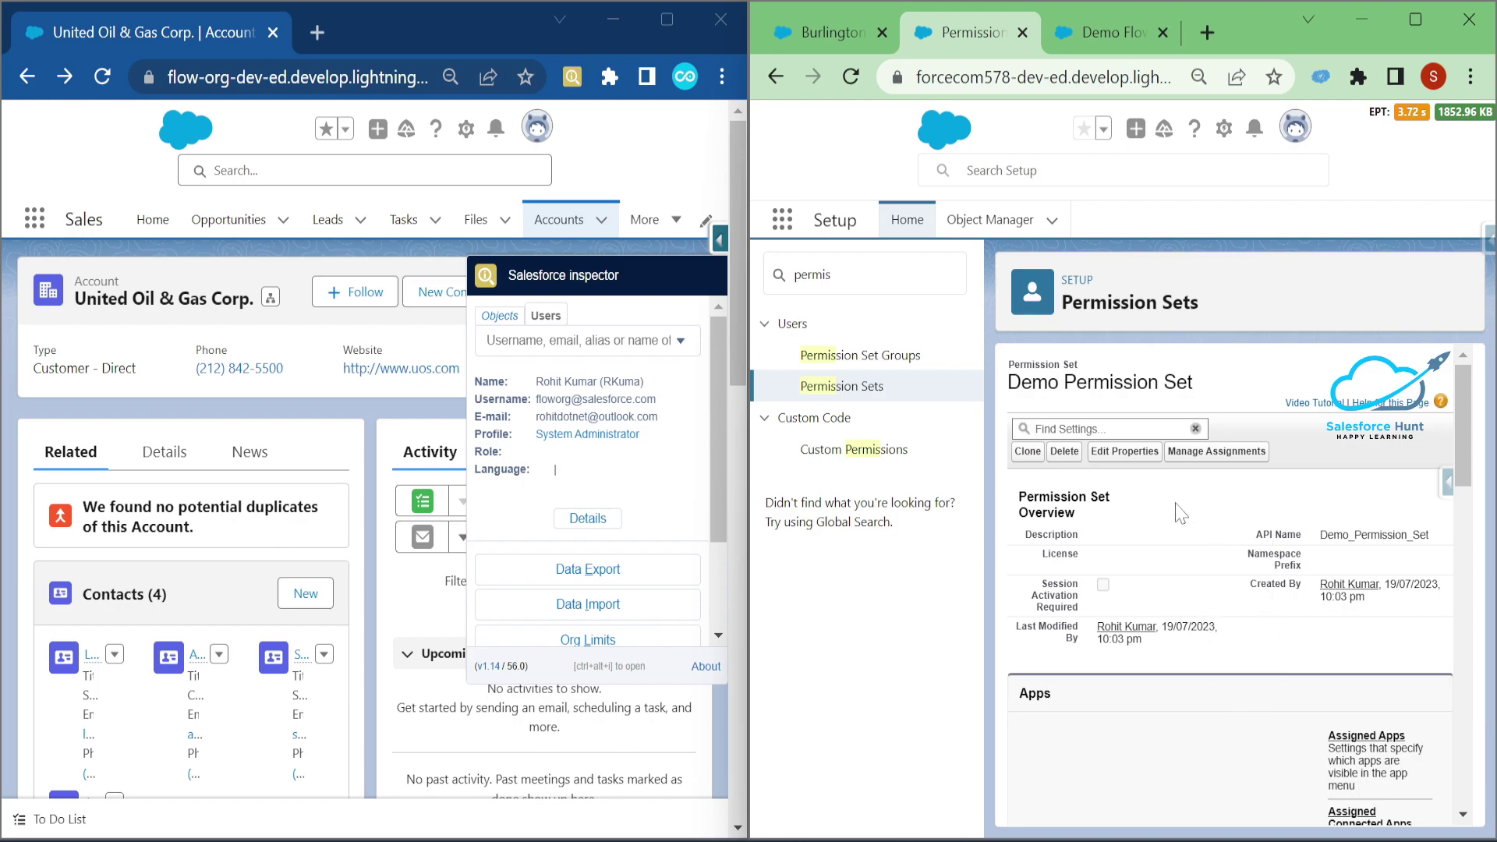
{"action": "left_click", "coordinate": [1224, 460]}
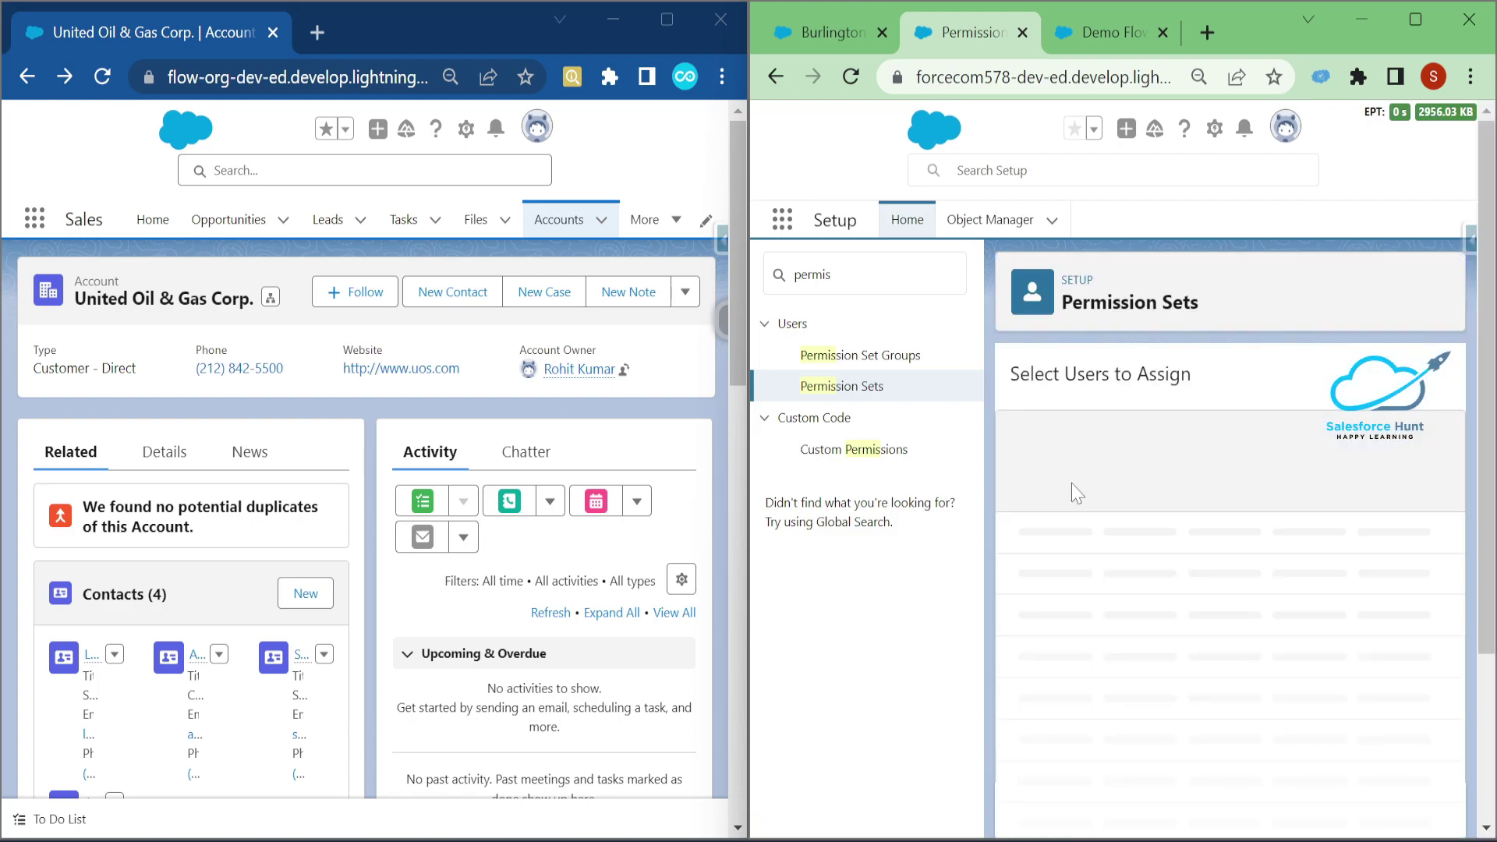
- Select one user and assign them Demo Permission Set, closing the success summary
{"action": "scroll", "coordinate": [1068, 749], "scroll_direction": "down", "scroll_amount": 3}
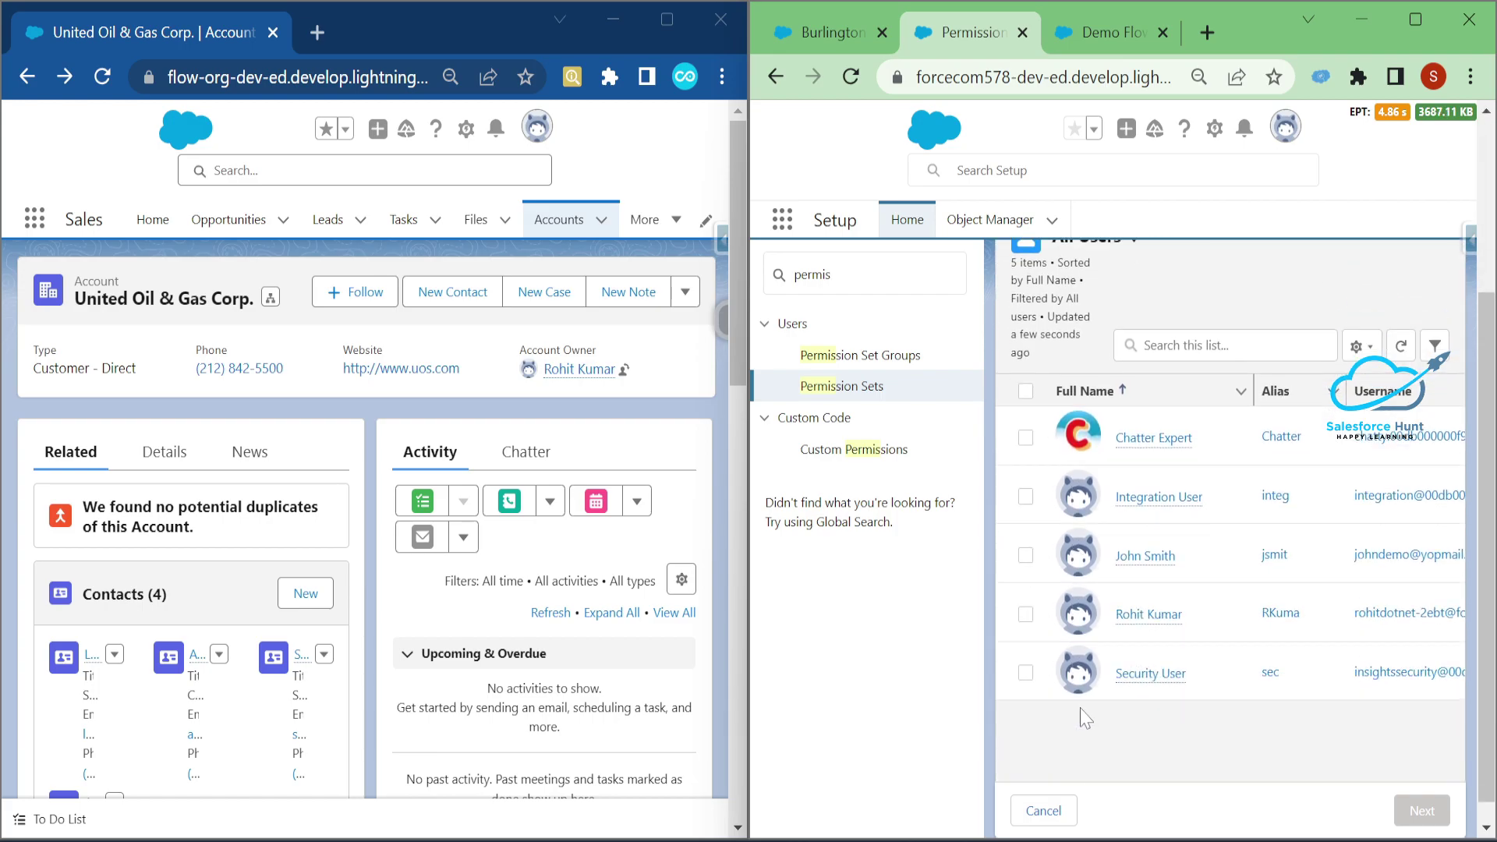
{"action": "left_click", "coordinate": [1025, 614]}
{"action": "scroll", "coordinate": [1027, 616], "scroll_direction": "down", "scroll_amount": 1}
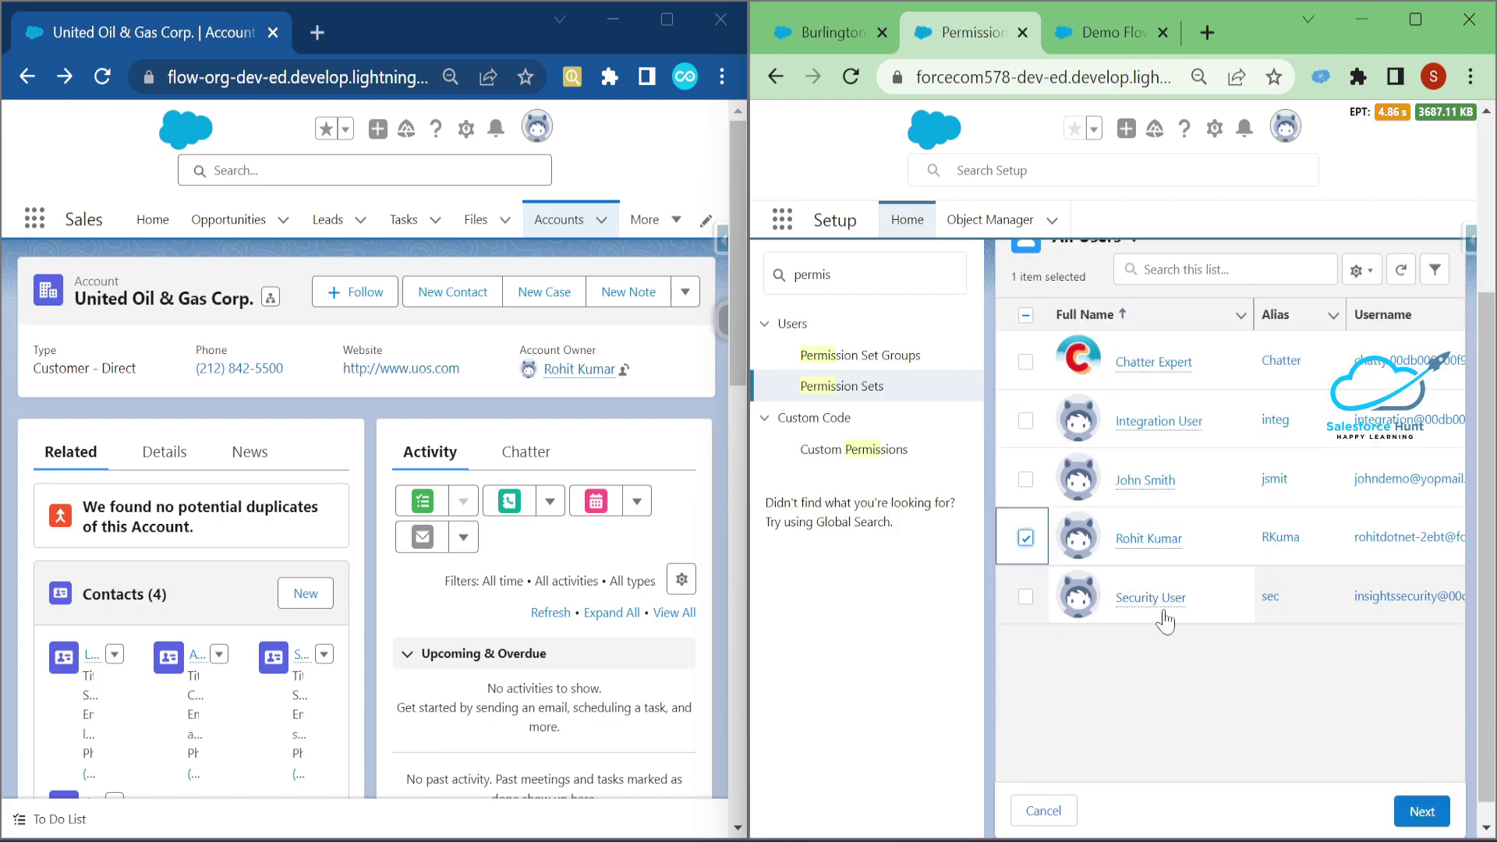
{"action": "left_click", "coordinate": [1421, 810]}
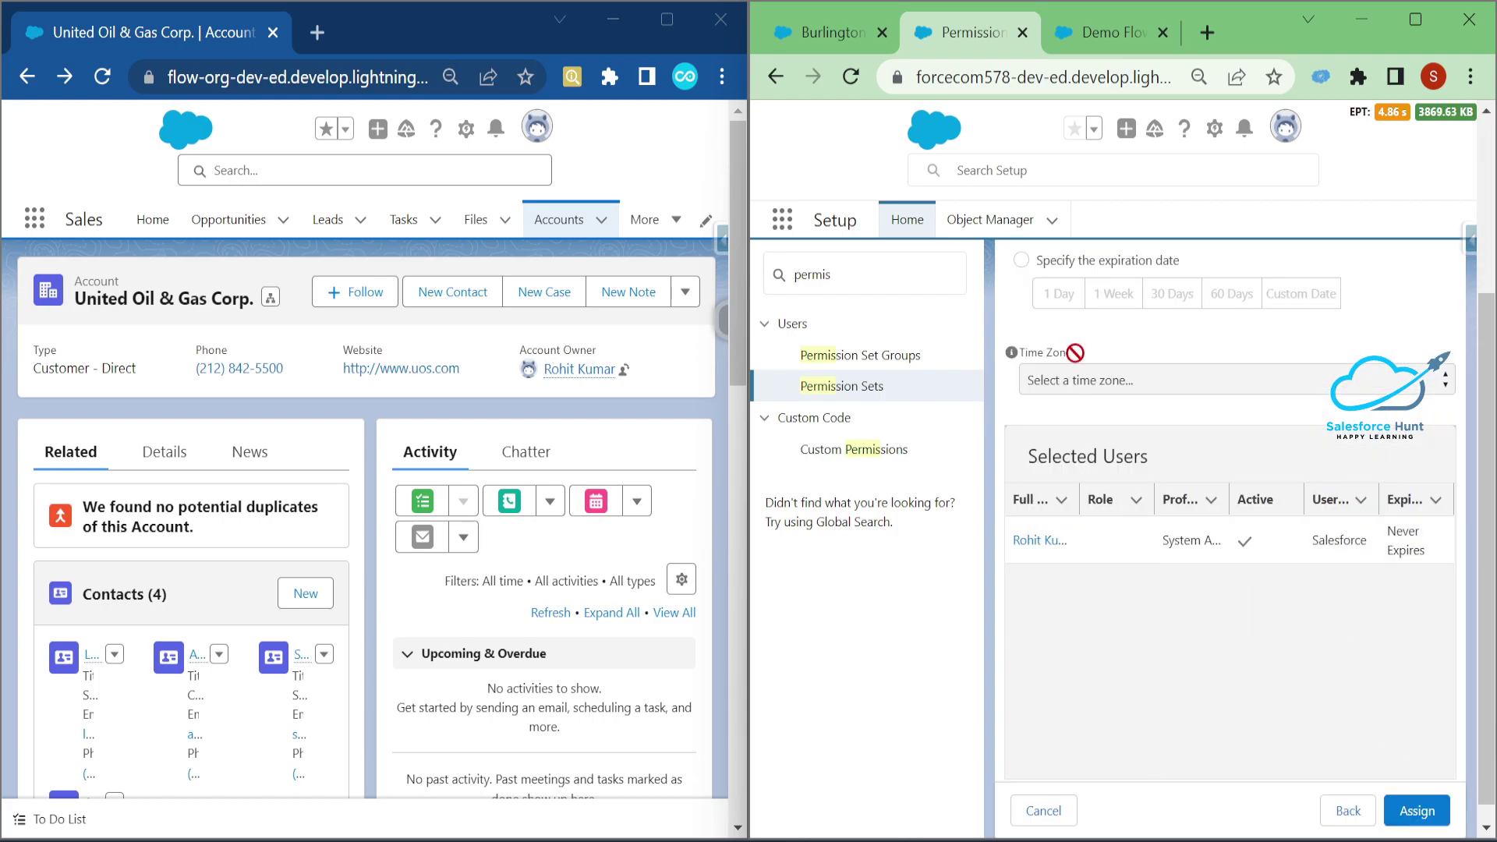
{"action": "left_click", "coordinate": [1432, 814]}
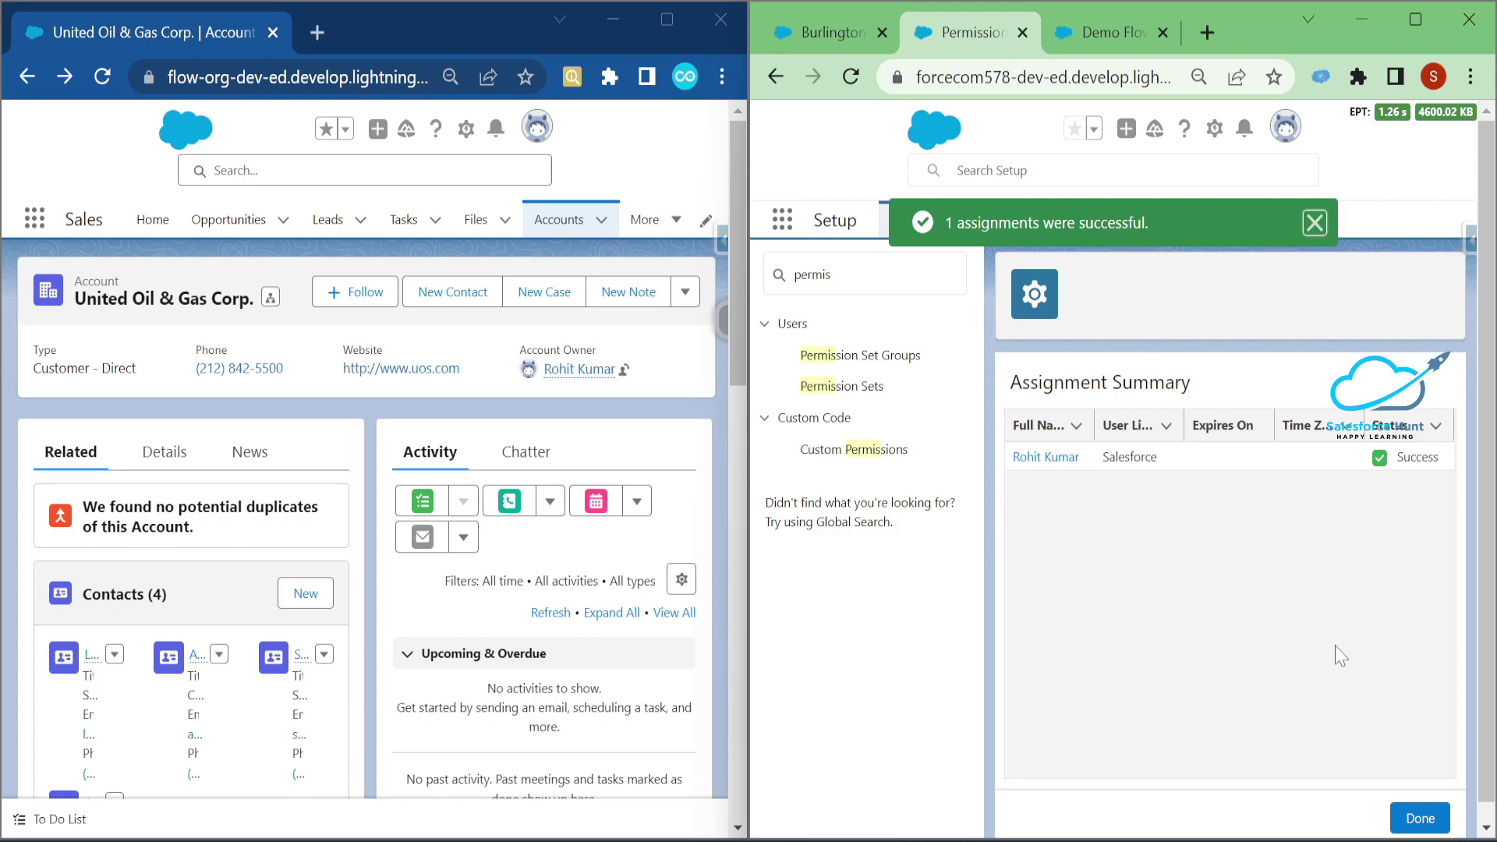
{"action": "left_click", "coordinate": [1417, 816]}
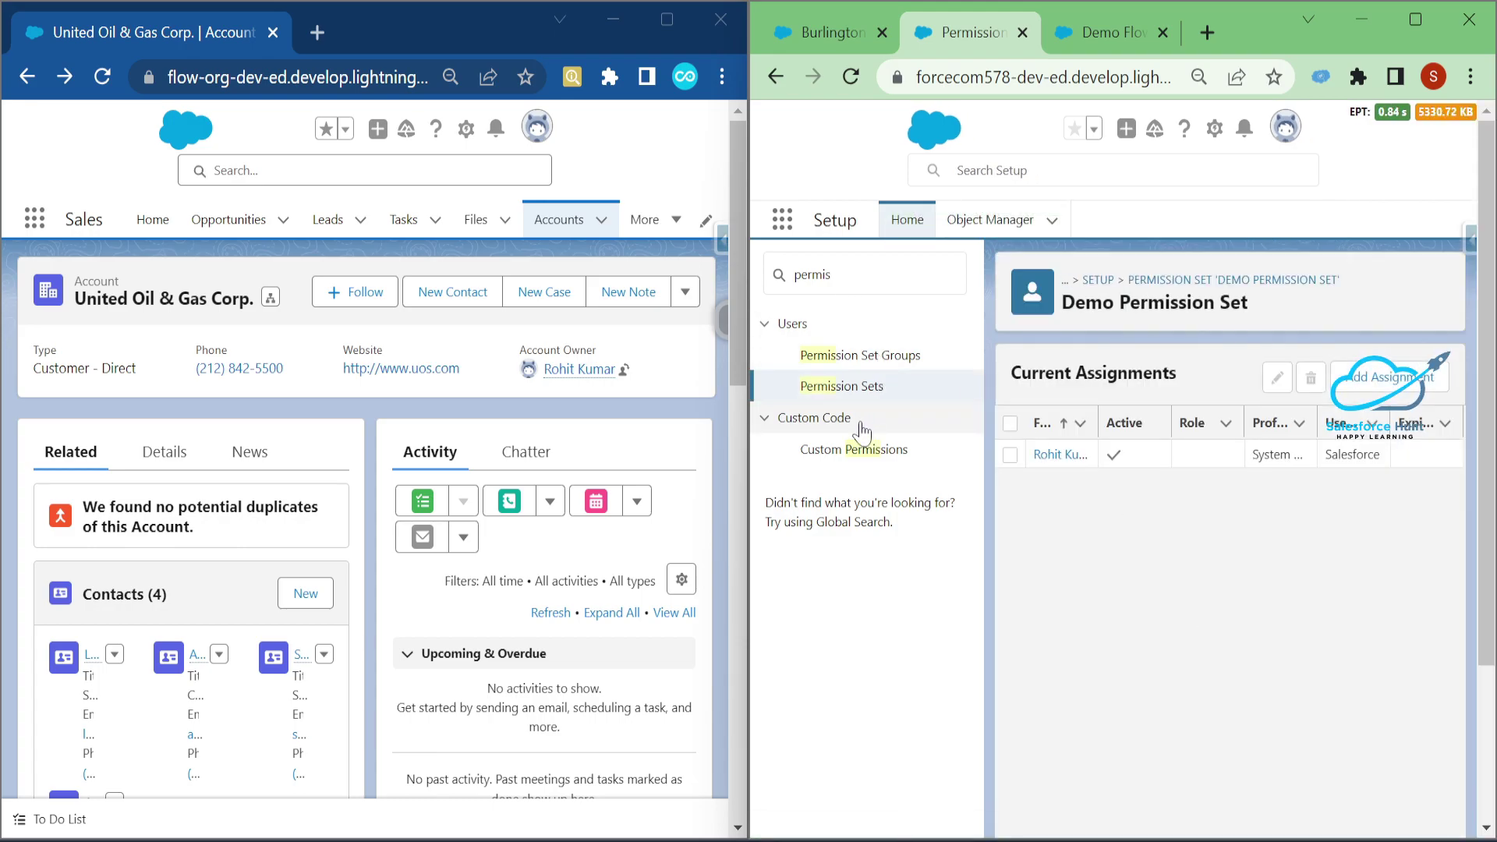
- Under Permission Set Groups, save a new group labelled 'Test PSG' with API name Test_PSG
{"action": "left_click", "coordinate": [880, 358]}
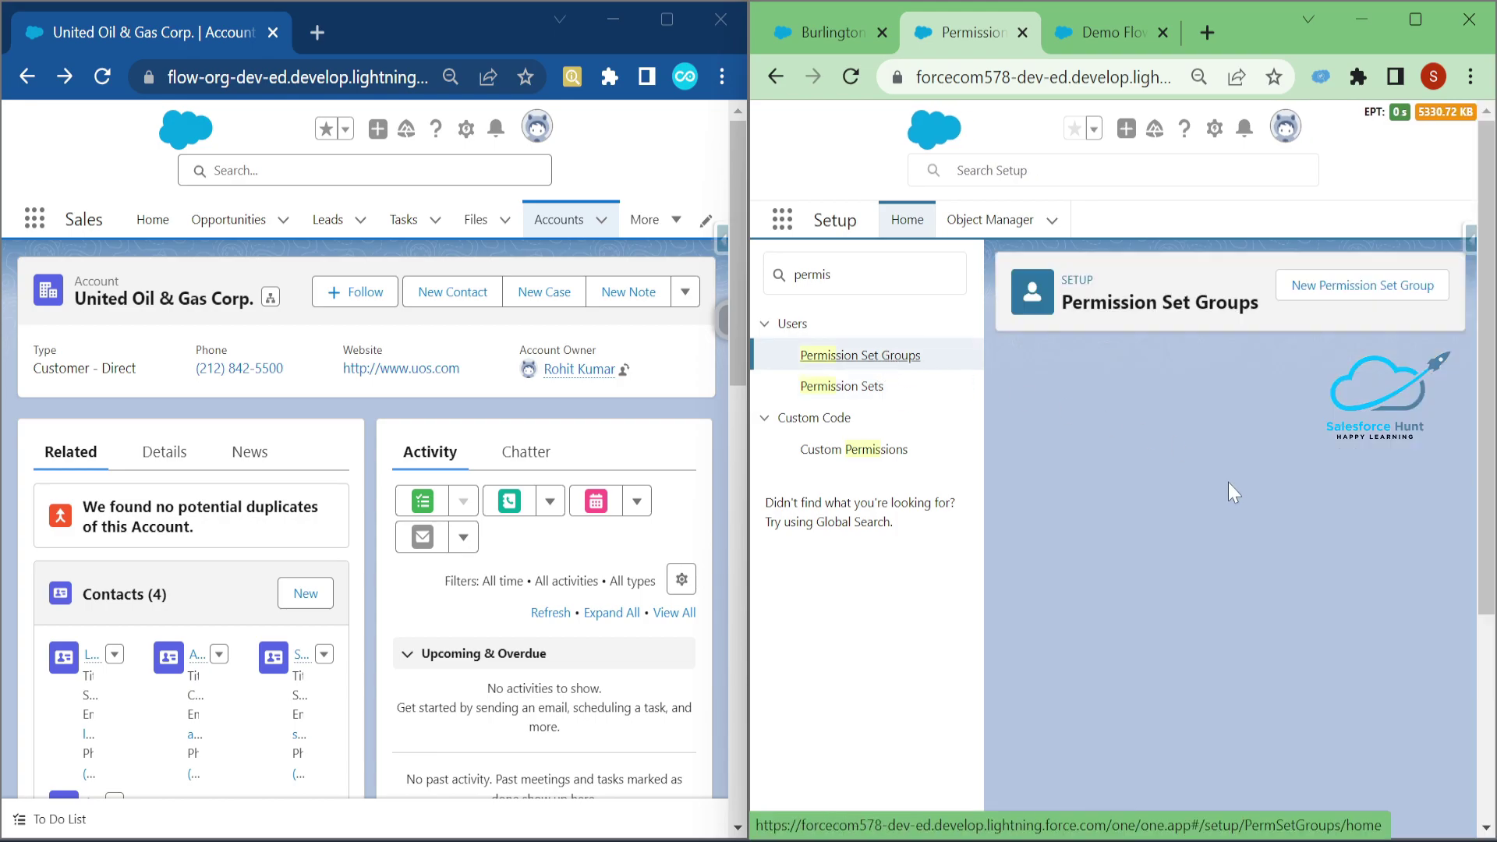
{"action": "left_click", "coordinate": [1364, 286]}
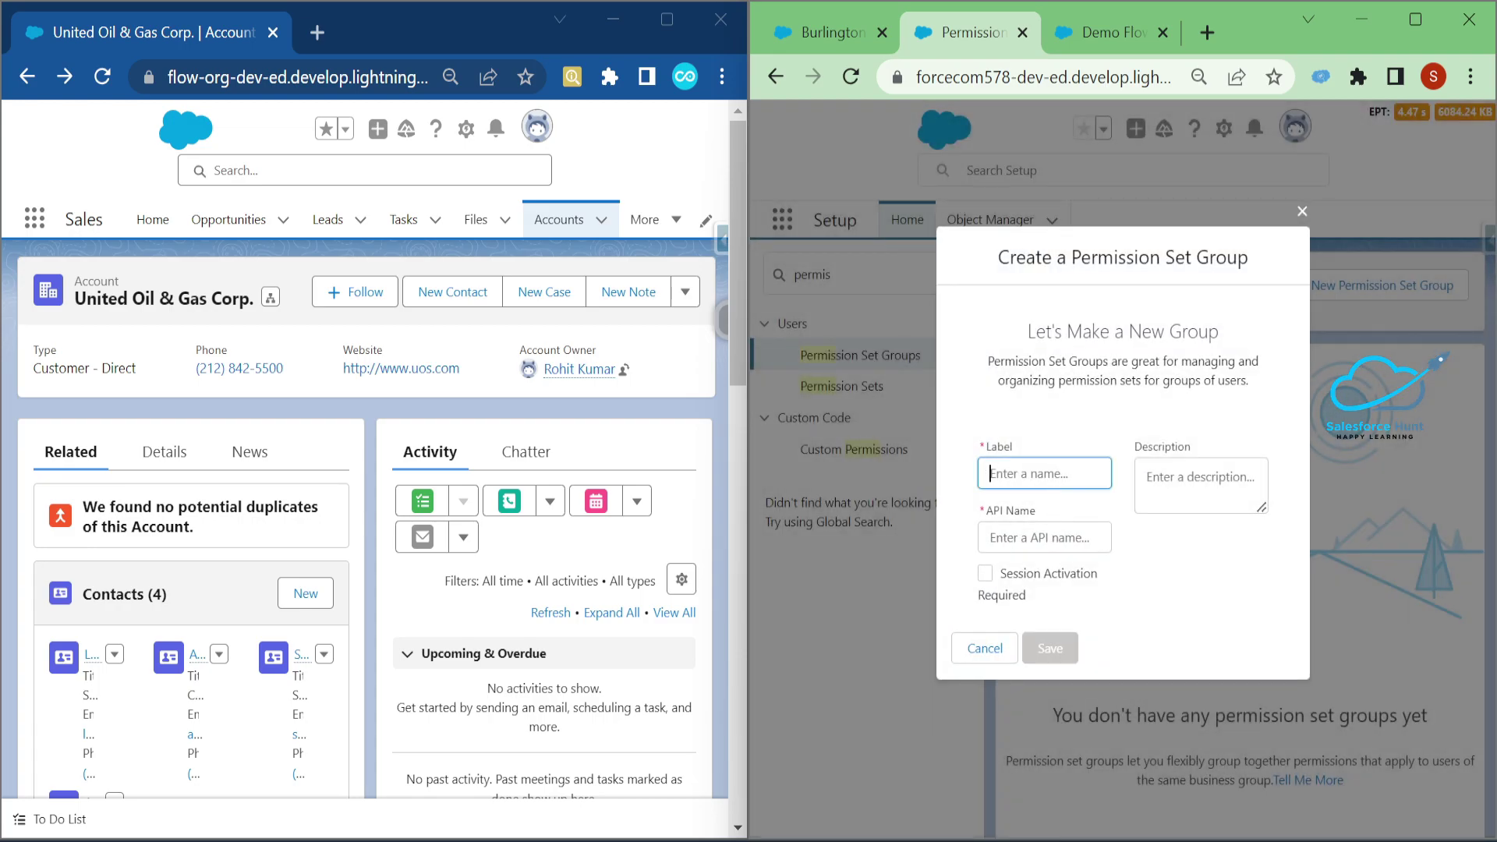
{"action": "type", "text": "Dem"}
{"action": "key", "text": "BackSpace"}
{"action": "key", "text": "BackSpace"}
{"action": "key", "text": "BackSpace"}
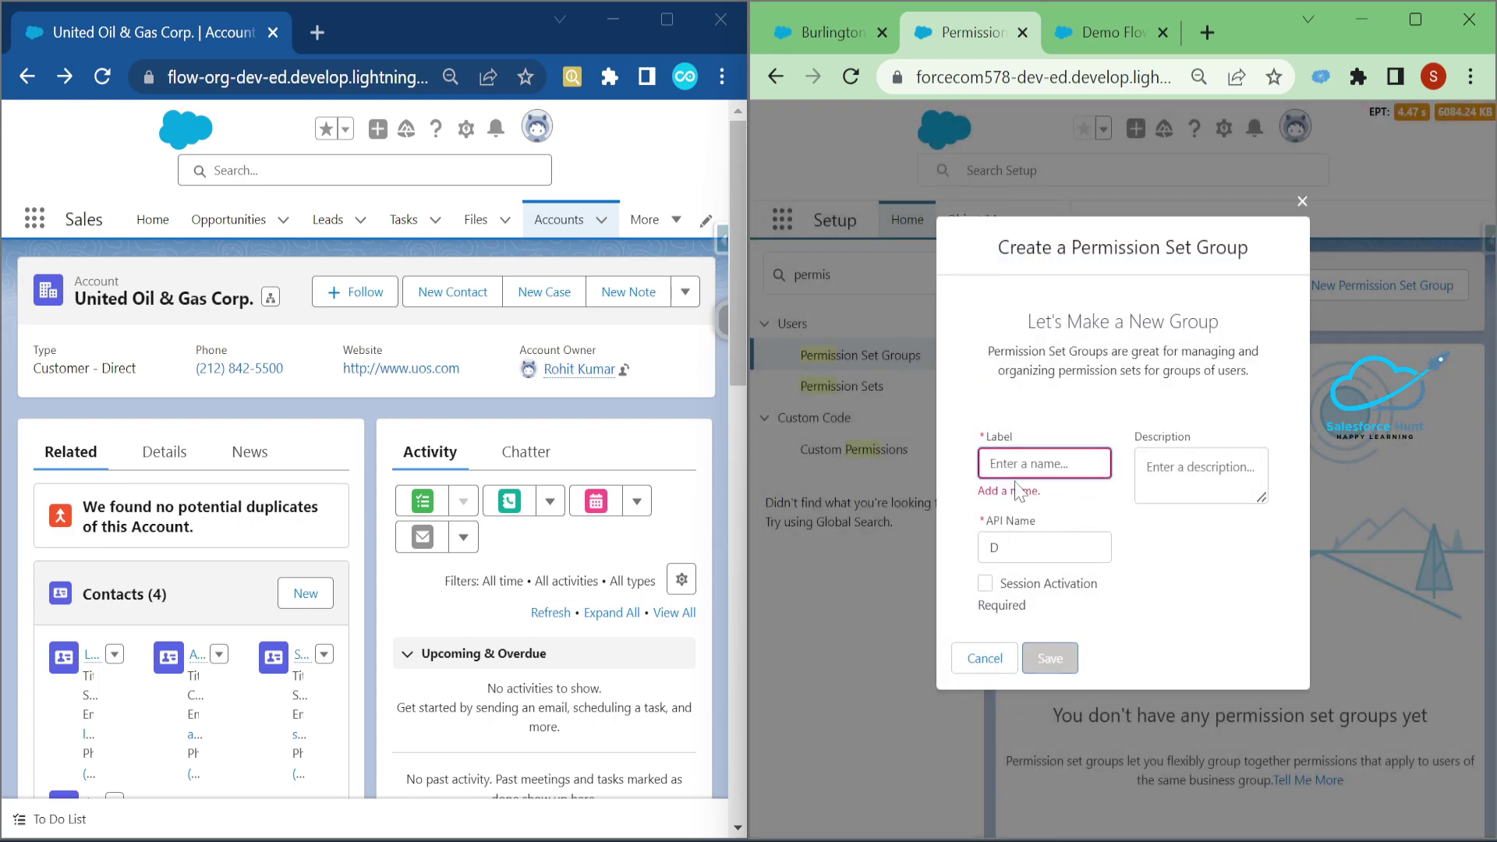
{"action": "type", "text": "Test"}
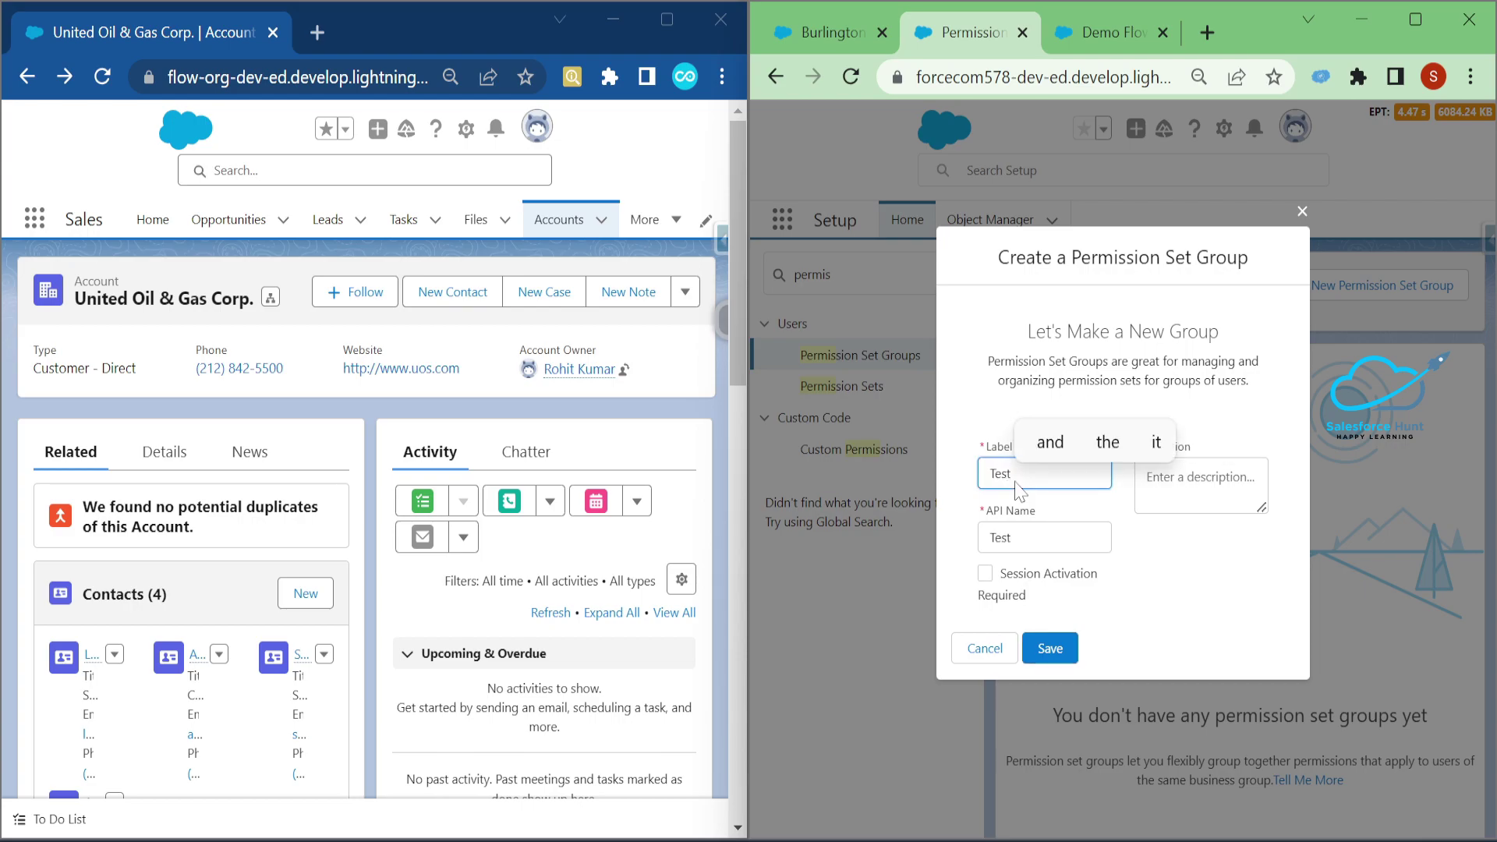
{"action": "type", "text": " PS"}
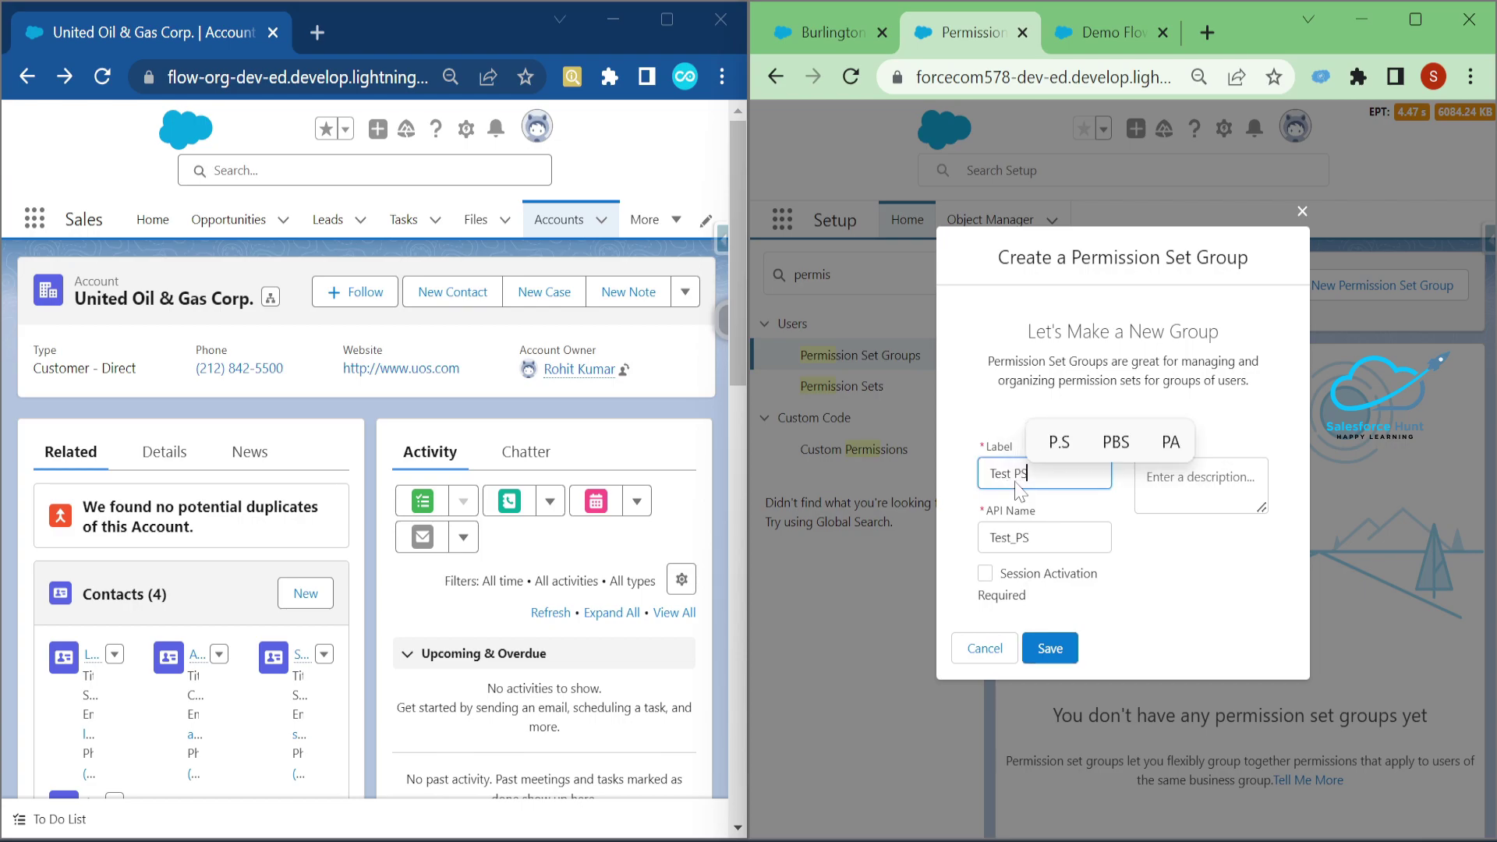
{"action": "type", "text": "G"}
{"action": "key", "text": "Tab"}
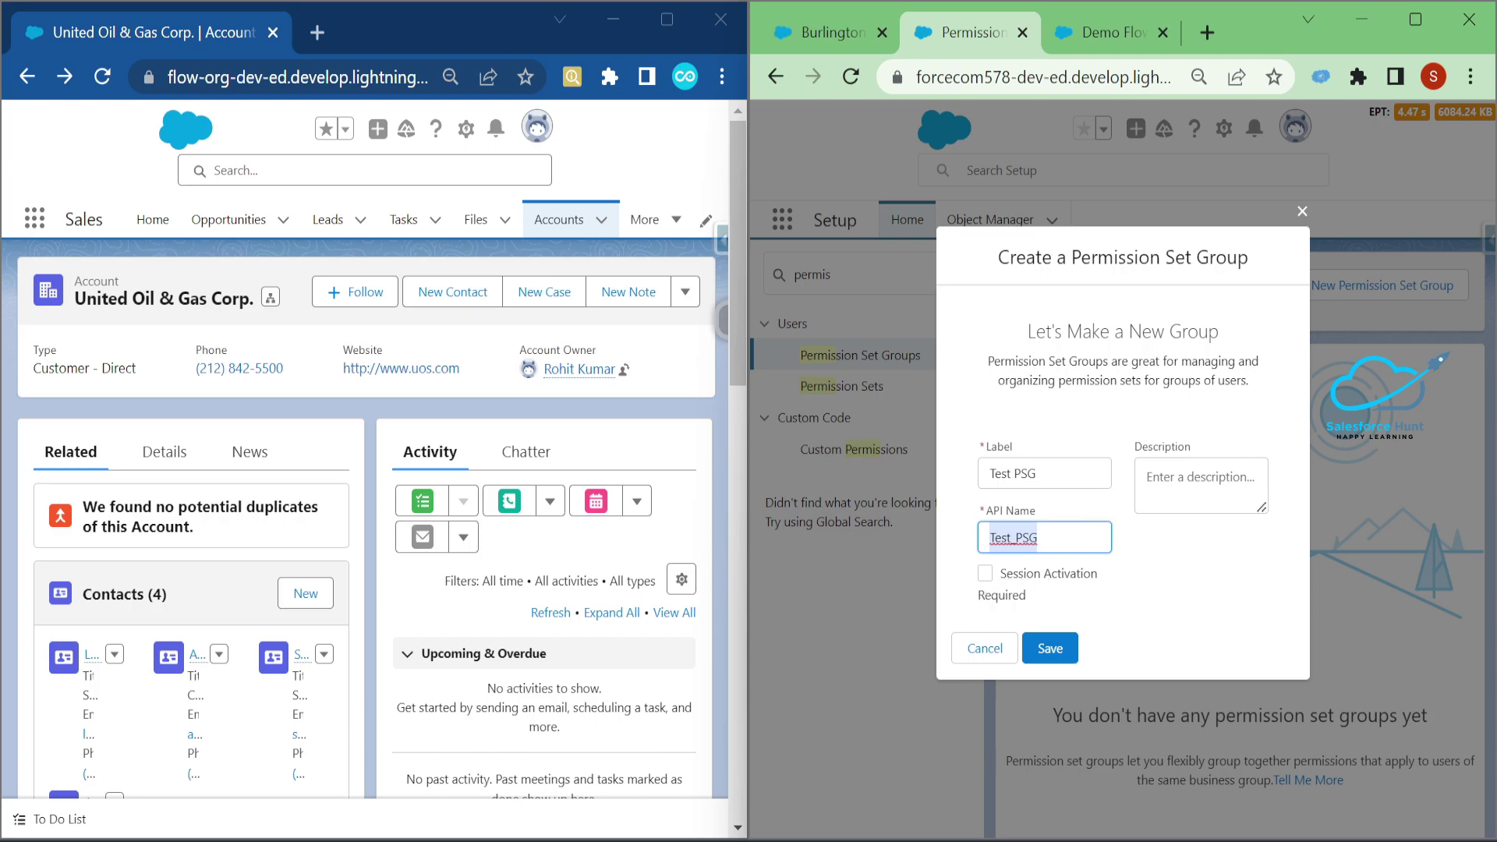
{"action": "left_click", "coordinate": [1054, 647]}
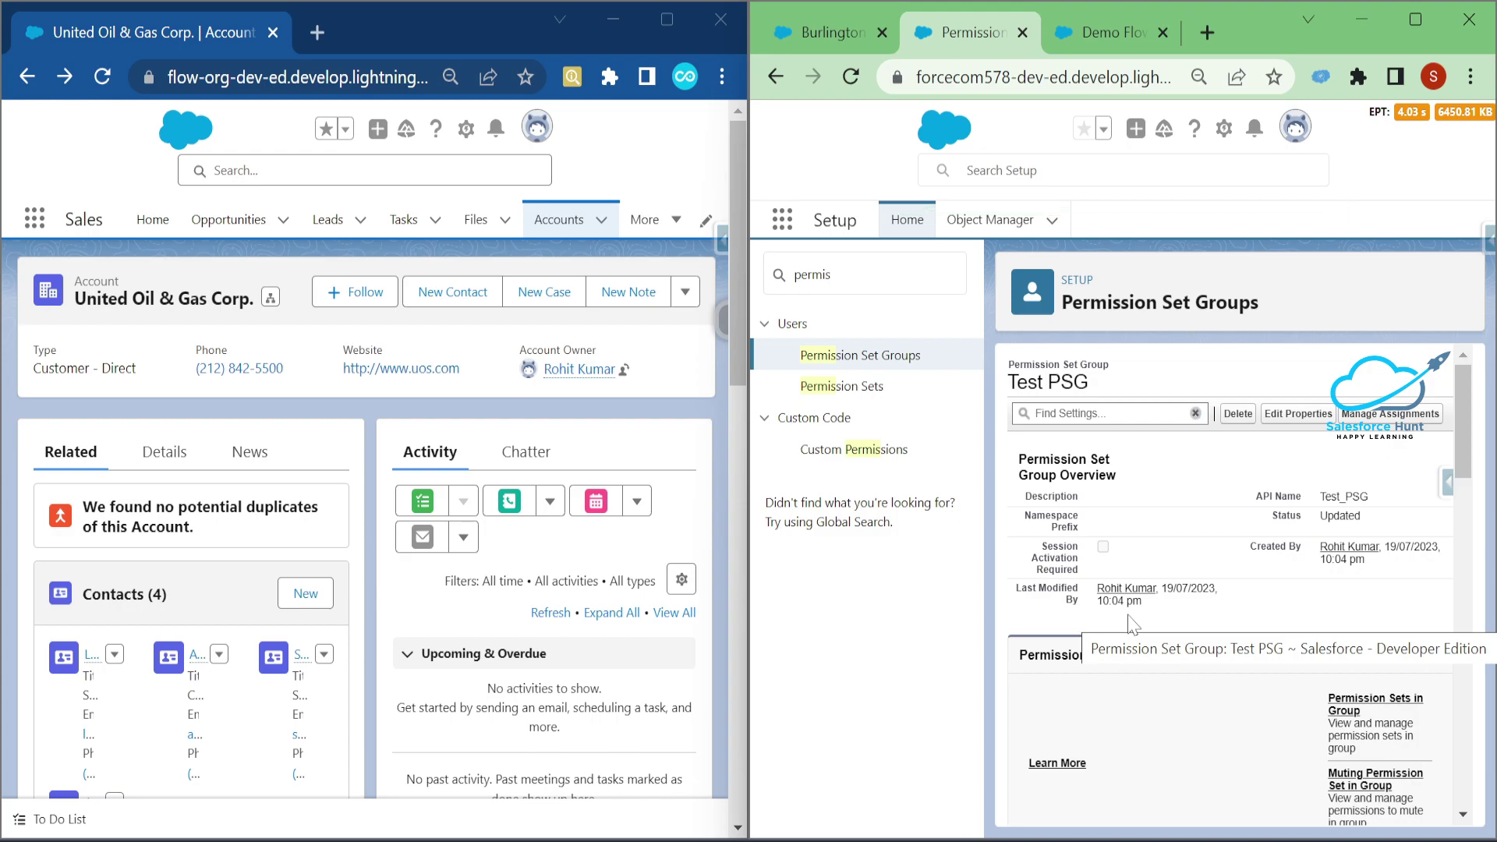
- Add the second user to Test PSG's assignments with no expiration date
{"action": "left_click", "coordinate": [1372, 414]}
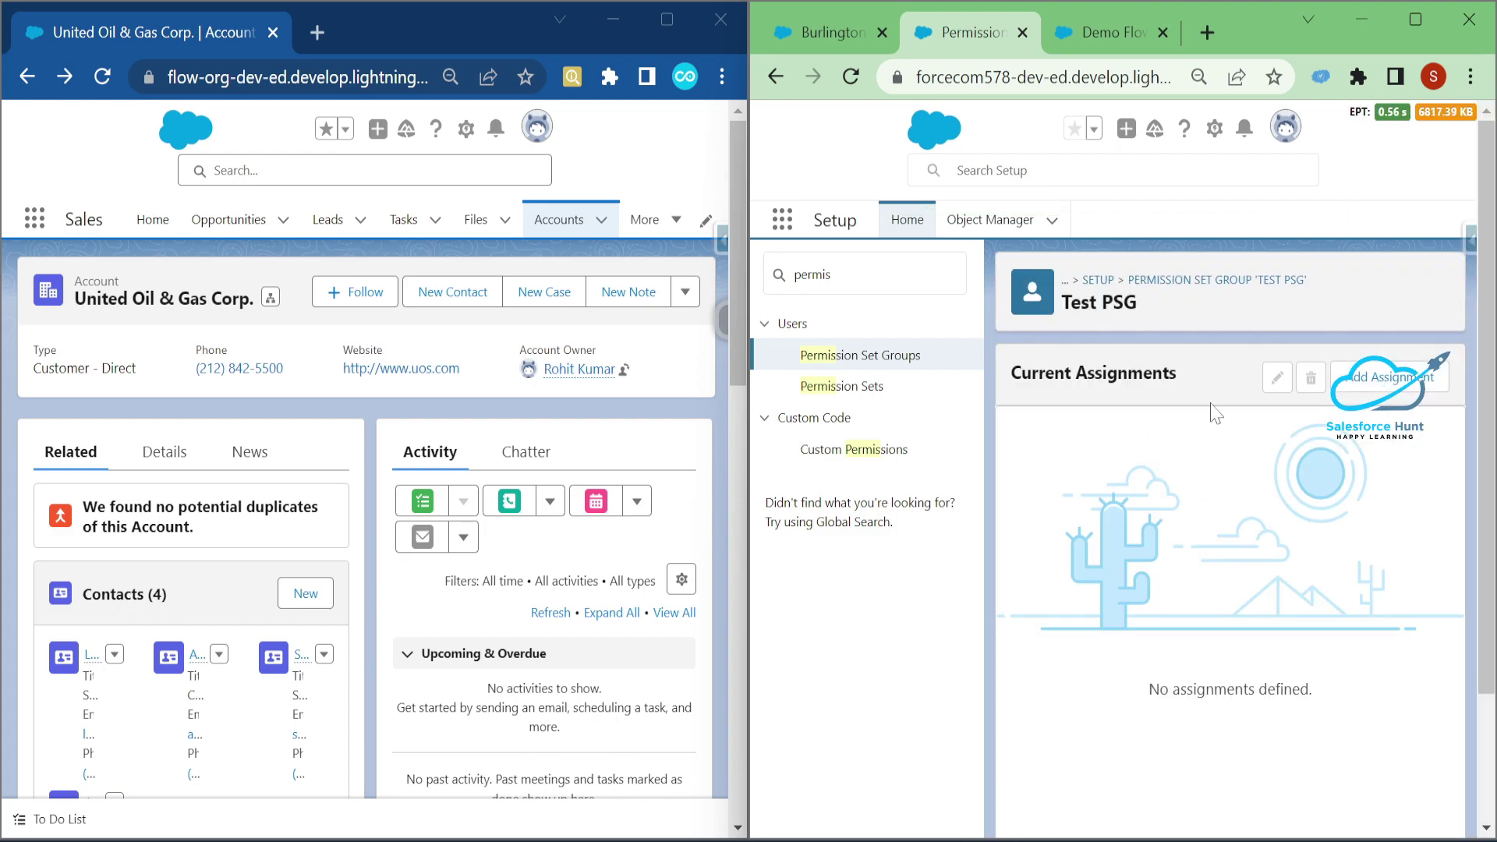
{"action": "left_click", "coordinate": [1436, 382]}
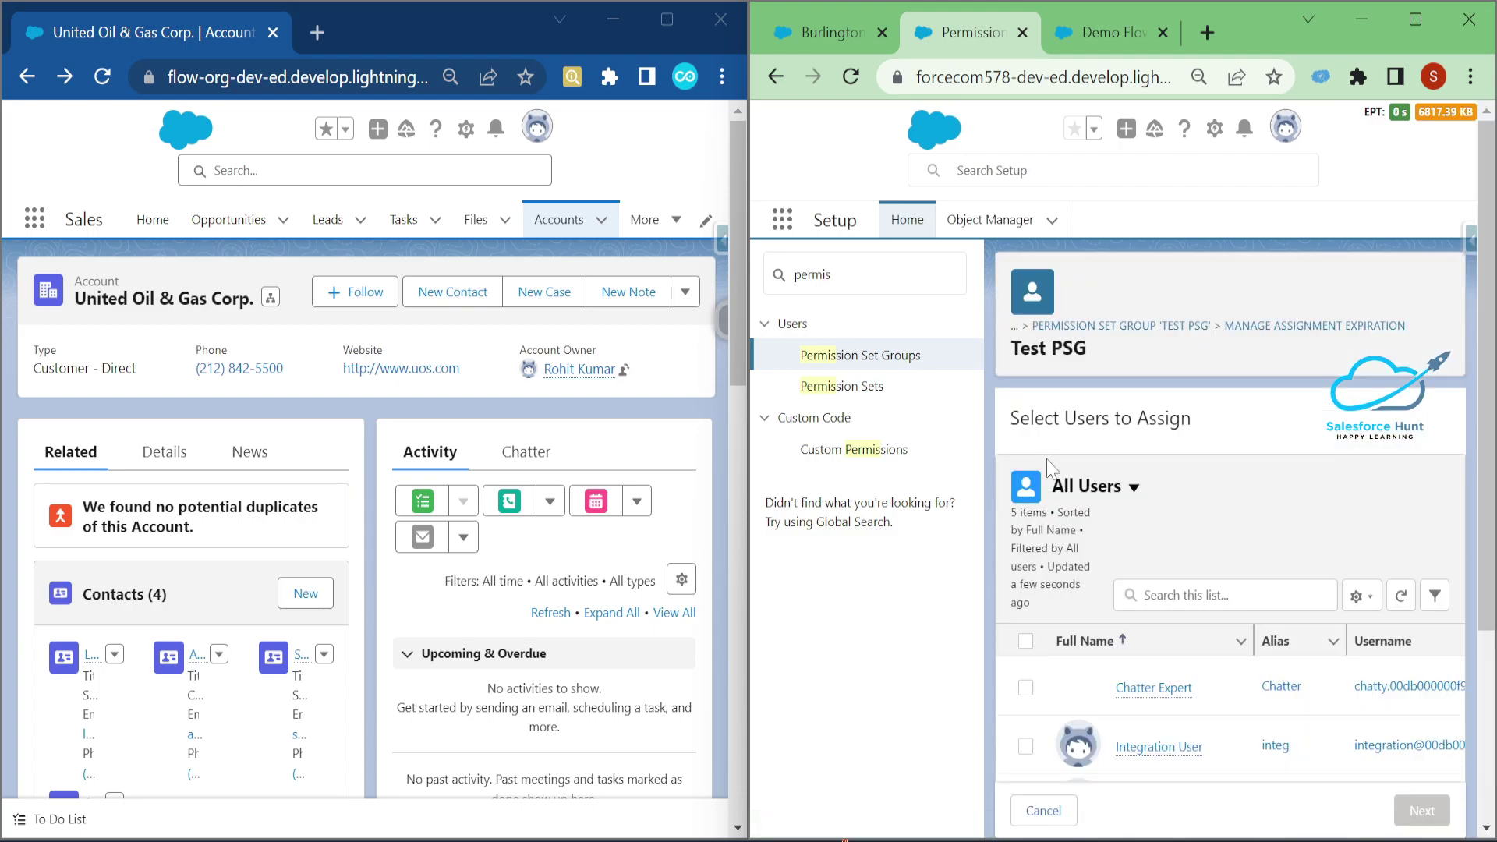
{"action": "scroll", "coordinate": [1070, 586], "scroll_direction": "down", "scroll_amount": 2}
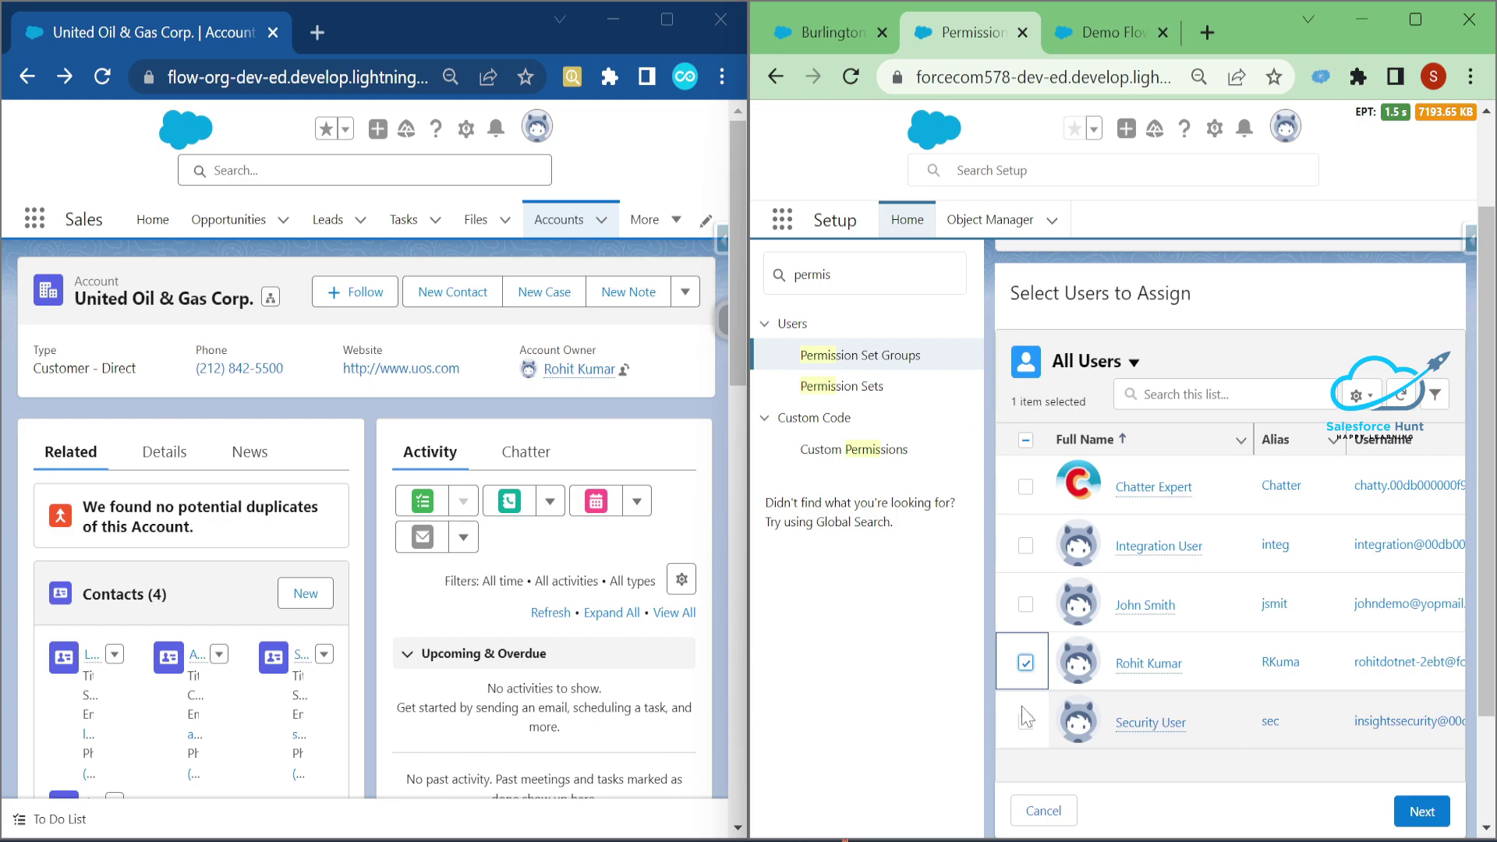
{"action": "left_click", "coordinate": [1026, 605]}
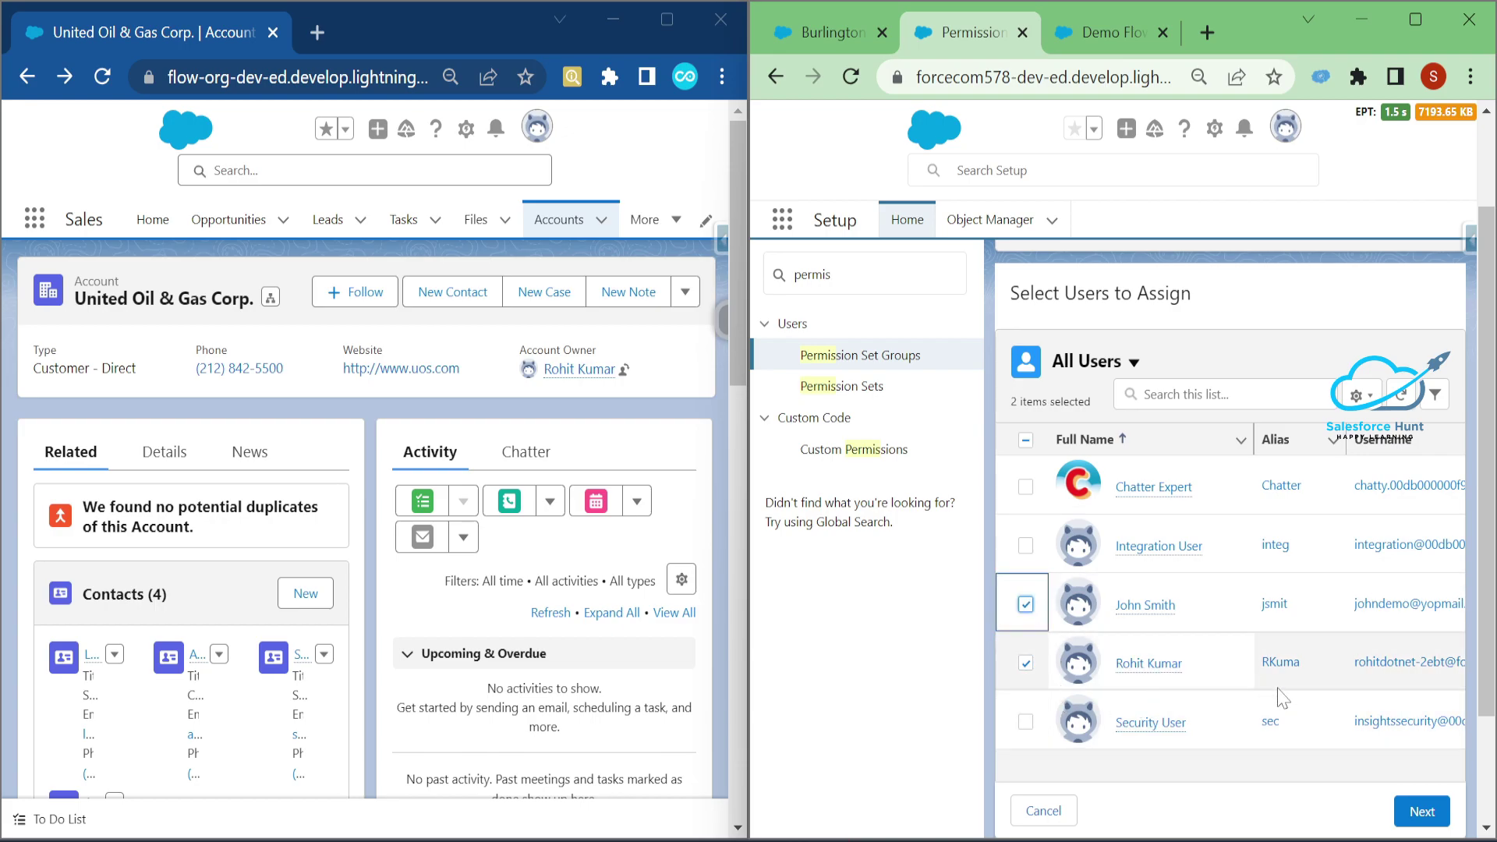
{"action": "left_click", "coordinate": [1421, 810]}
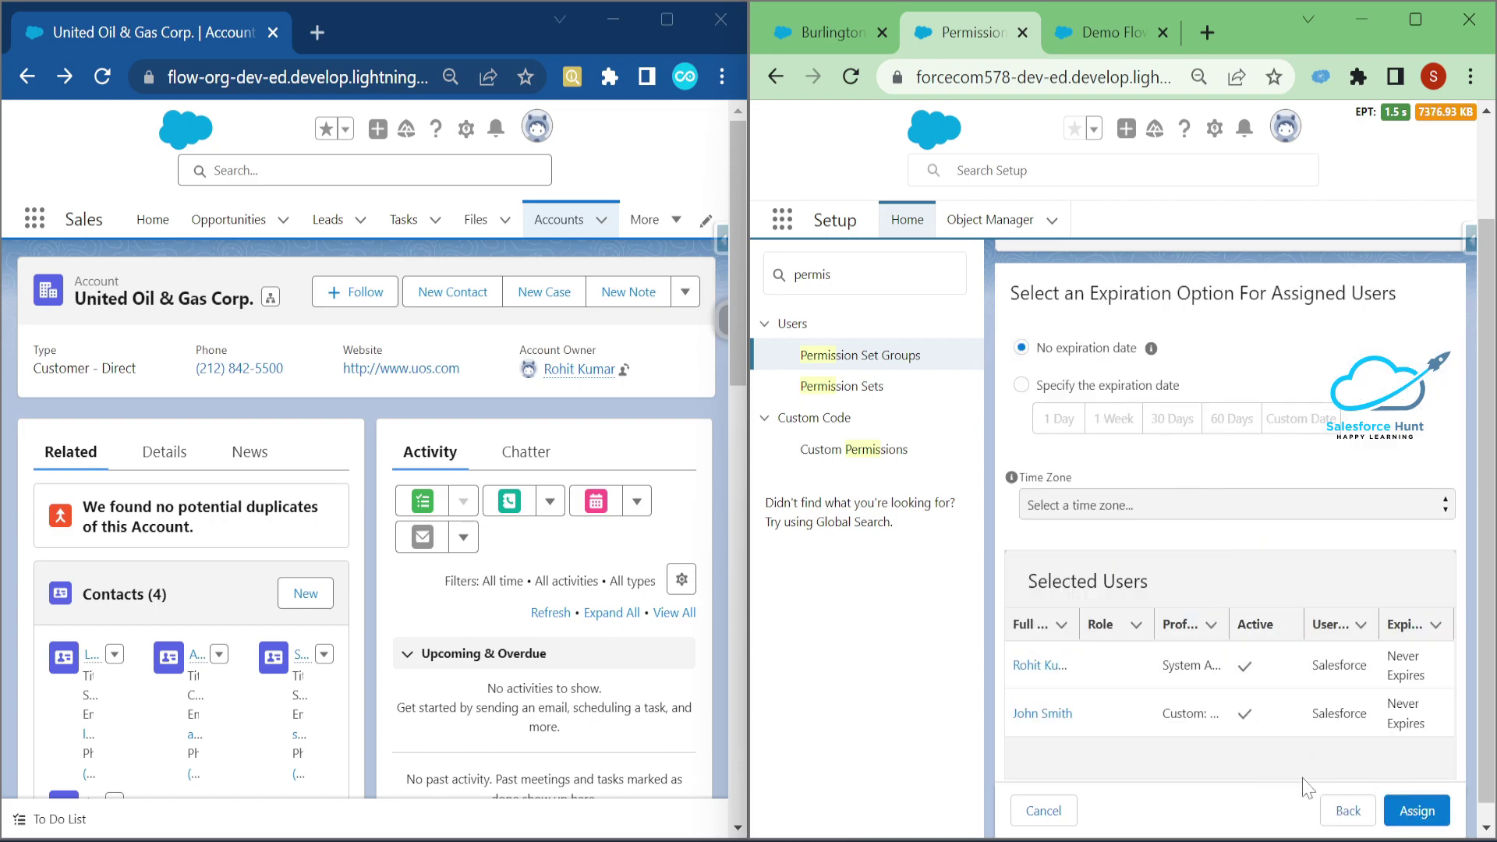
{"action": "left_click", "coordinate": [1409, 809]}
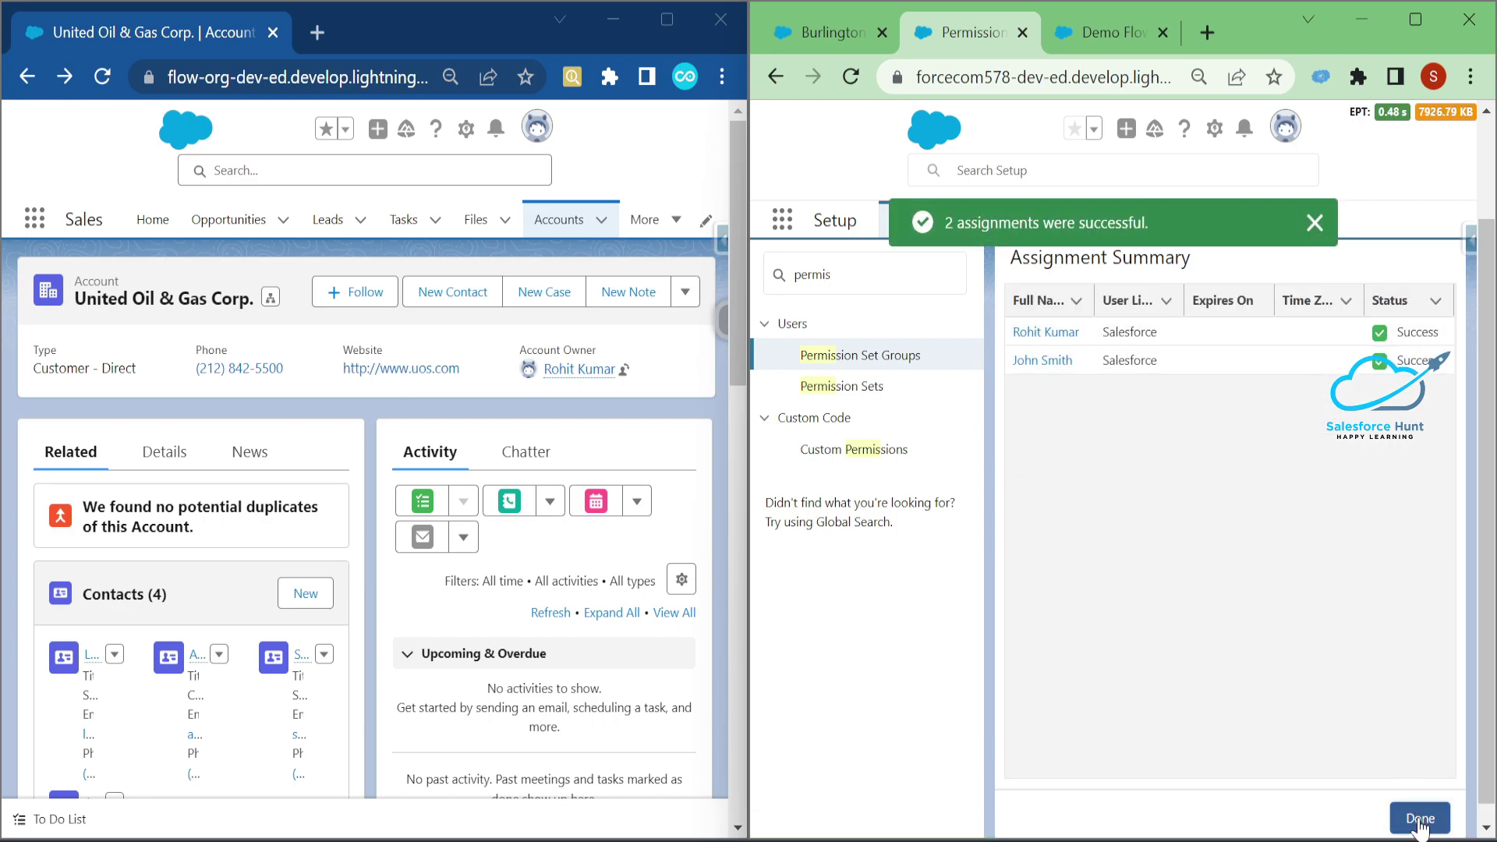
{"action": "left_click", "coordinate": [1420, 819]}
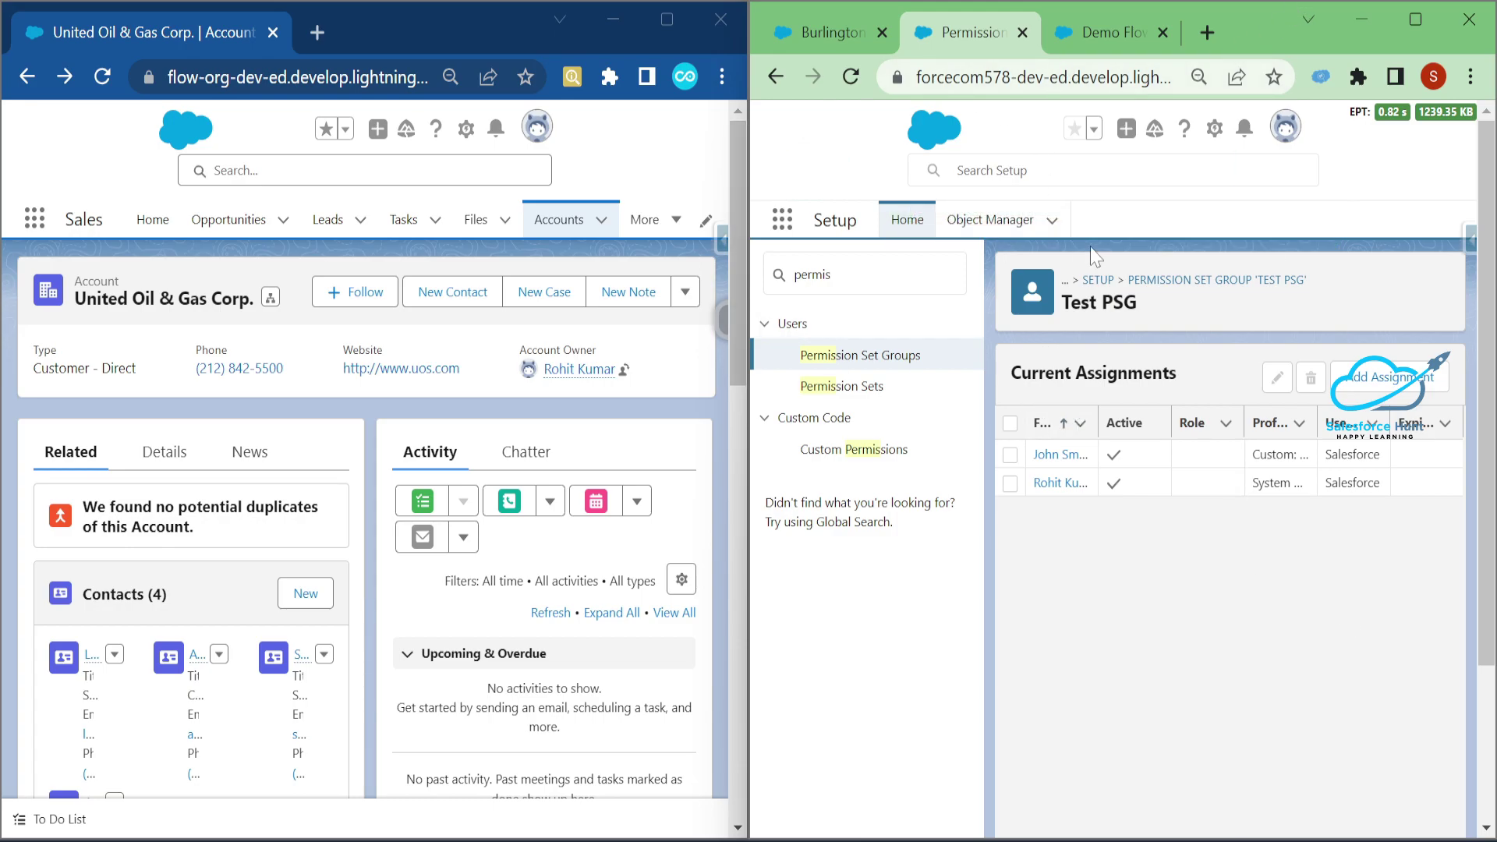
- On the reloaded Burlington tab, search Inspector shortcuts for 'Demo' and open Demo Flow
{"action": "left_click", "coordinate": [817, 25]}
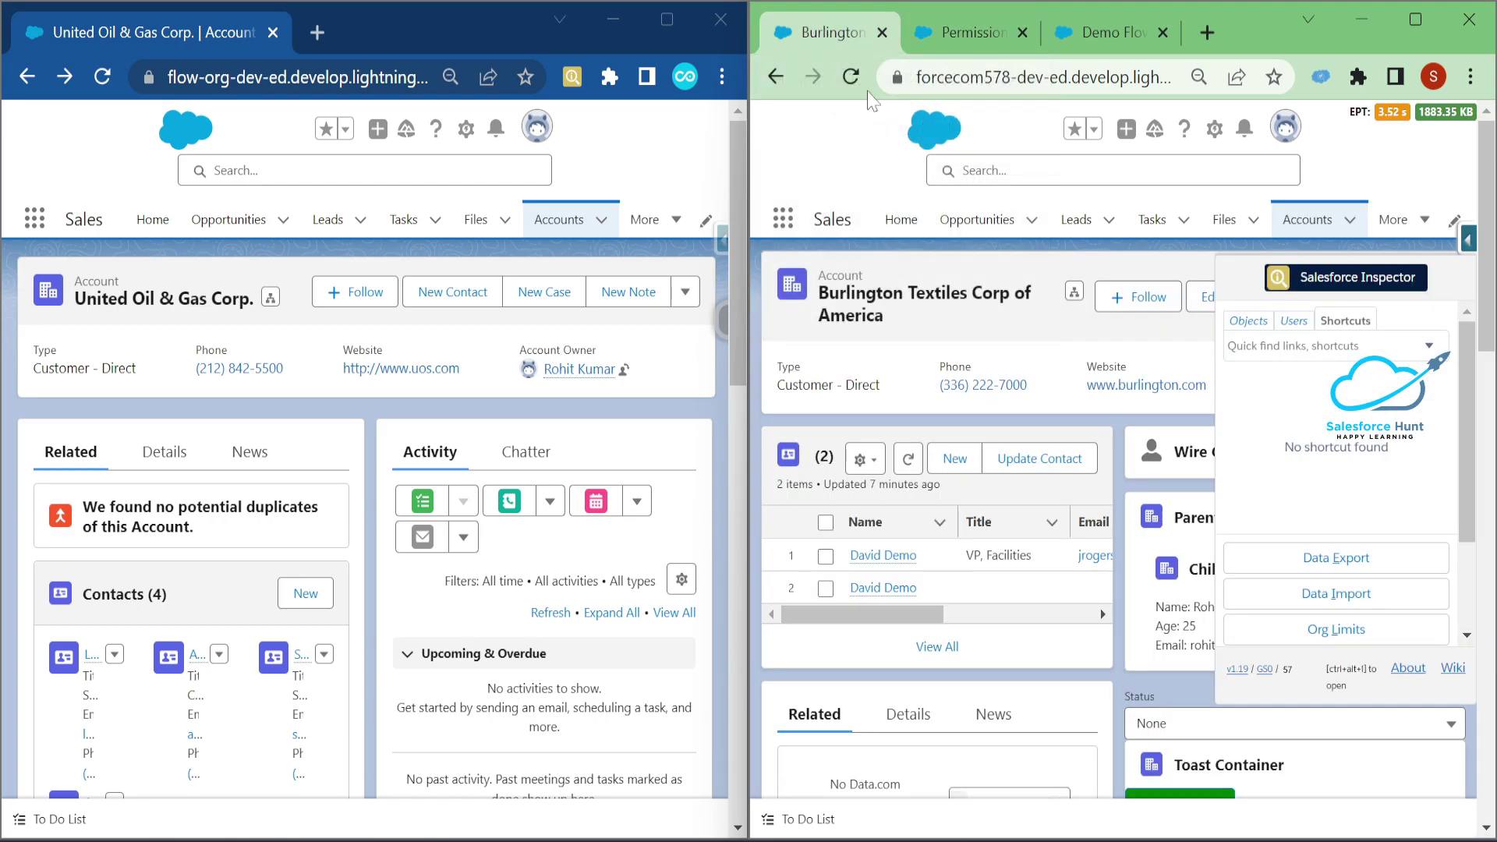
{"action": "left_click", "coordinate": [851, 76]}
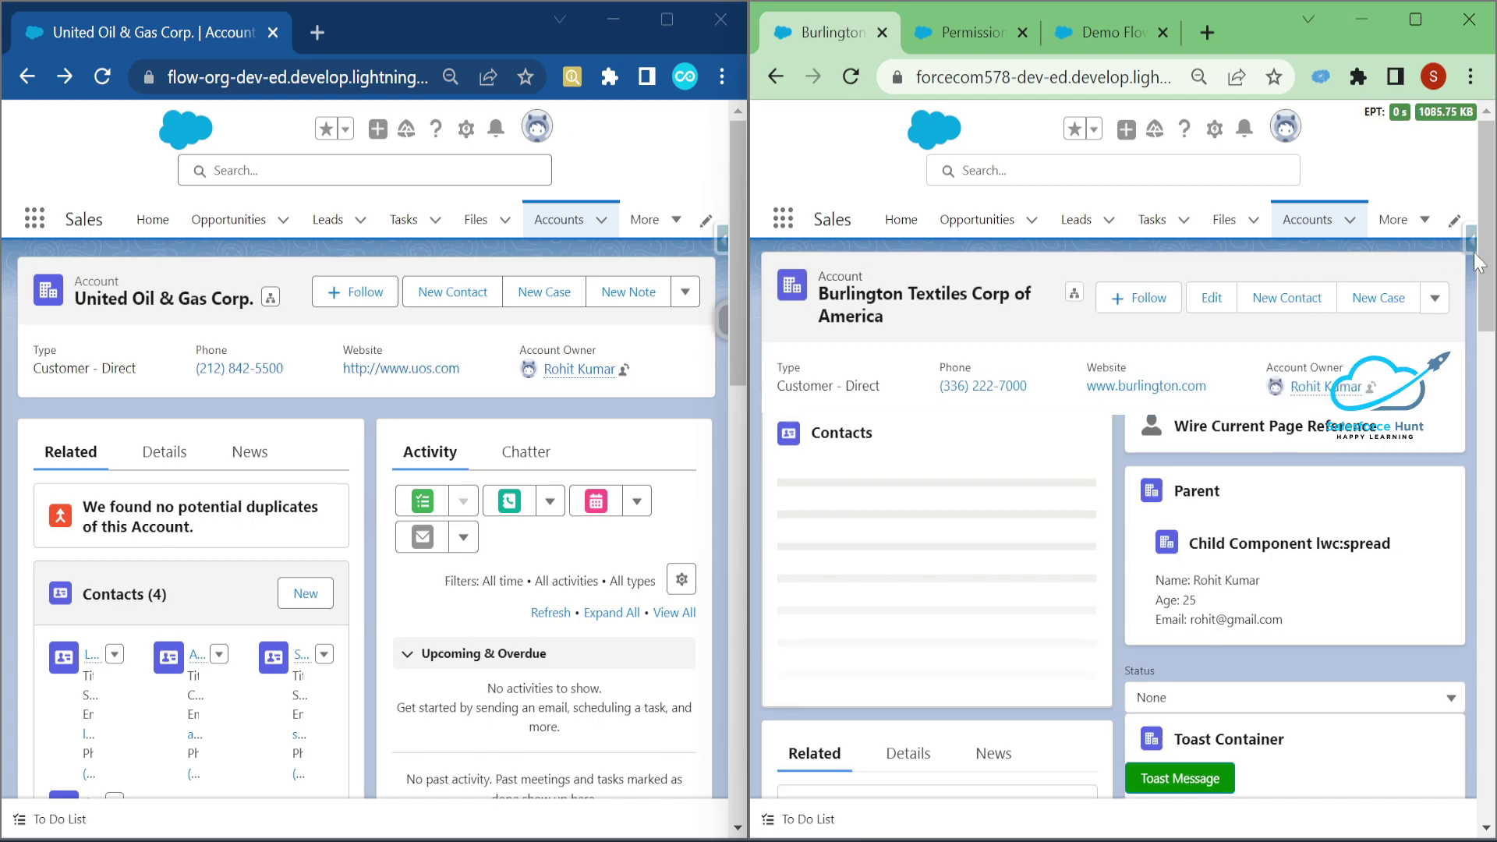
{"action": "left_click", "coordinate": [1470, 251]}
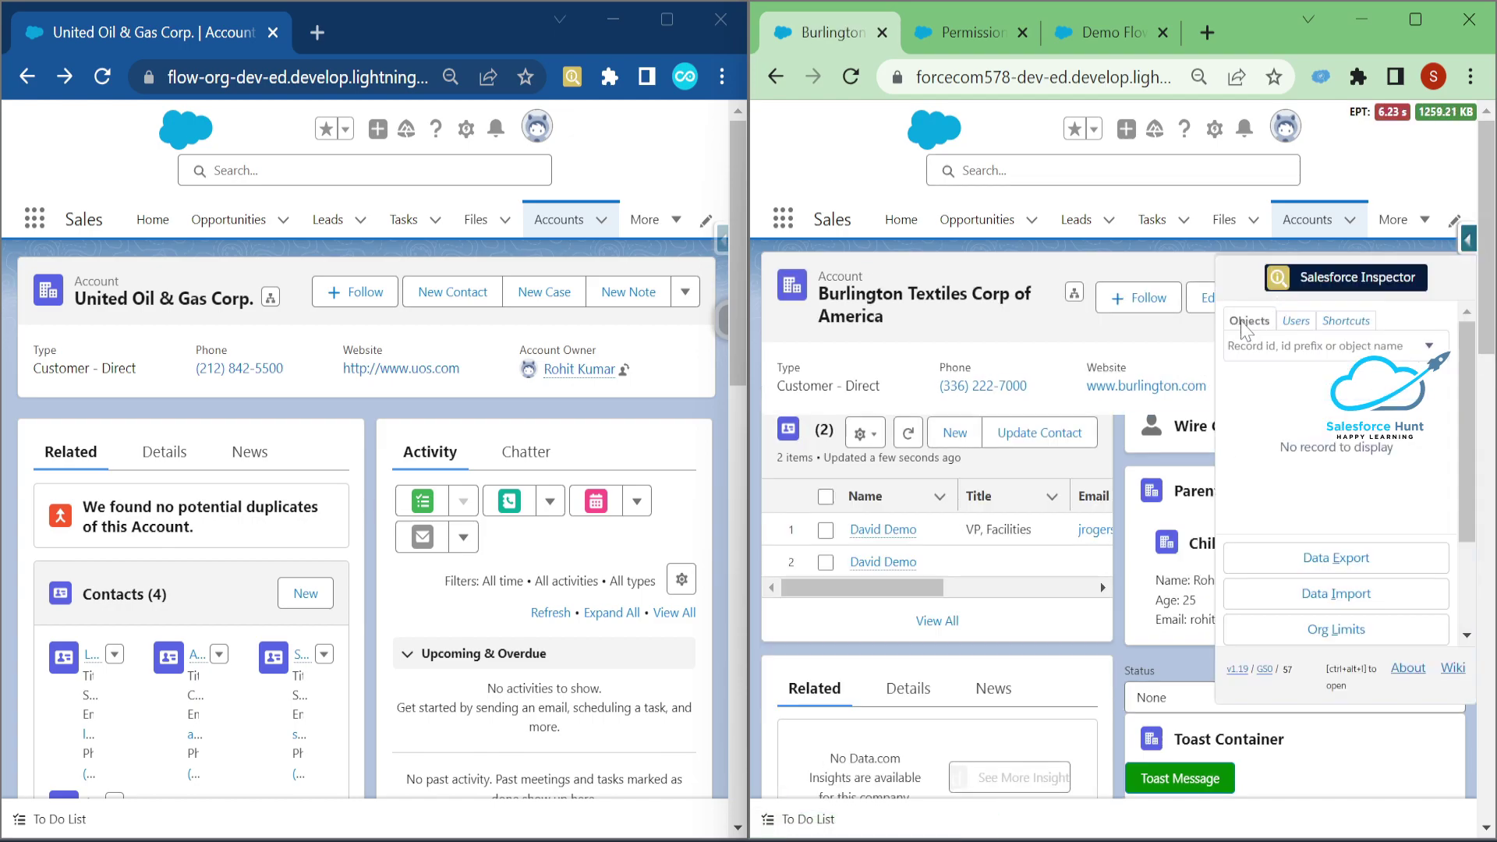
{"action": "left_click", "coordinate": [1347, 323]}
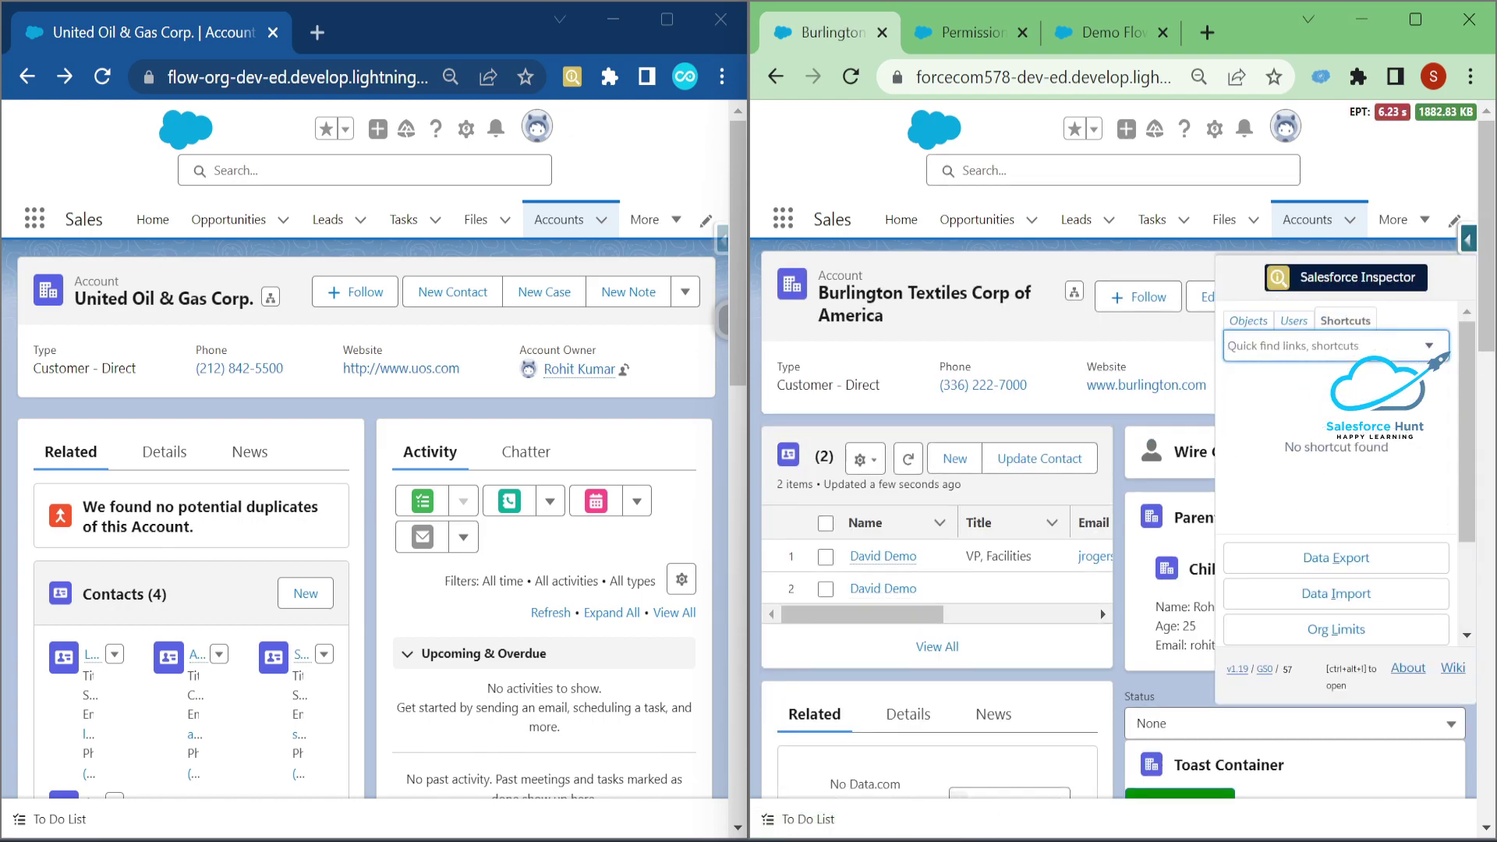
{"action": "type", "text": "Demo"}
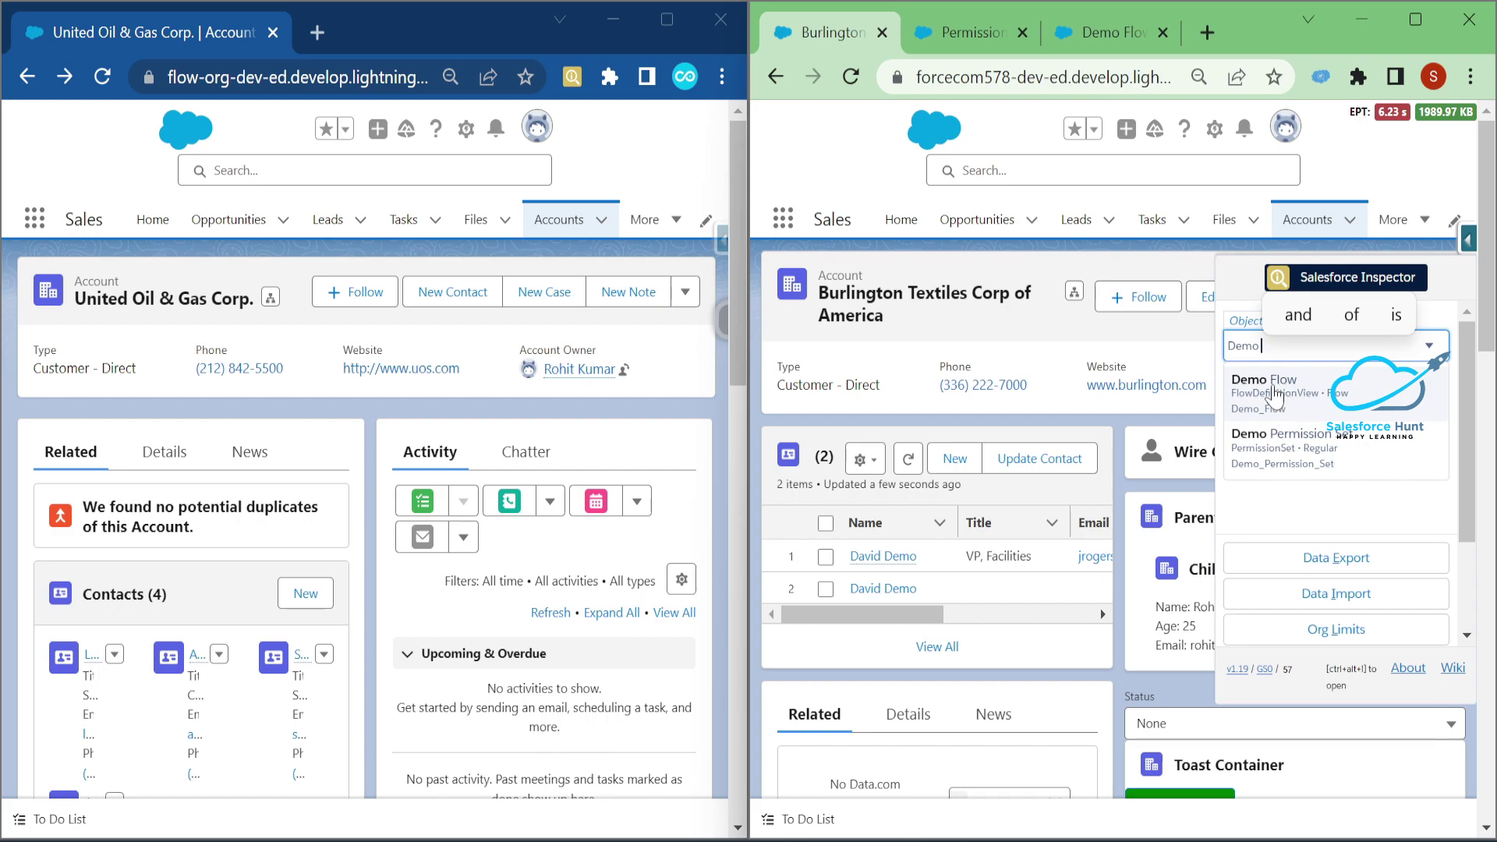
{"action": "left_click", "coordinate": [1275, 393]}
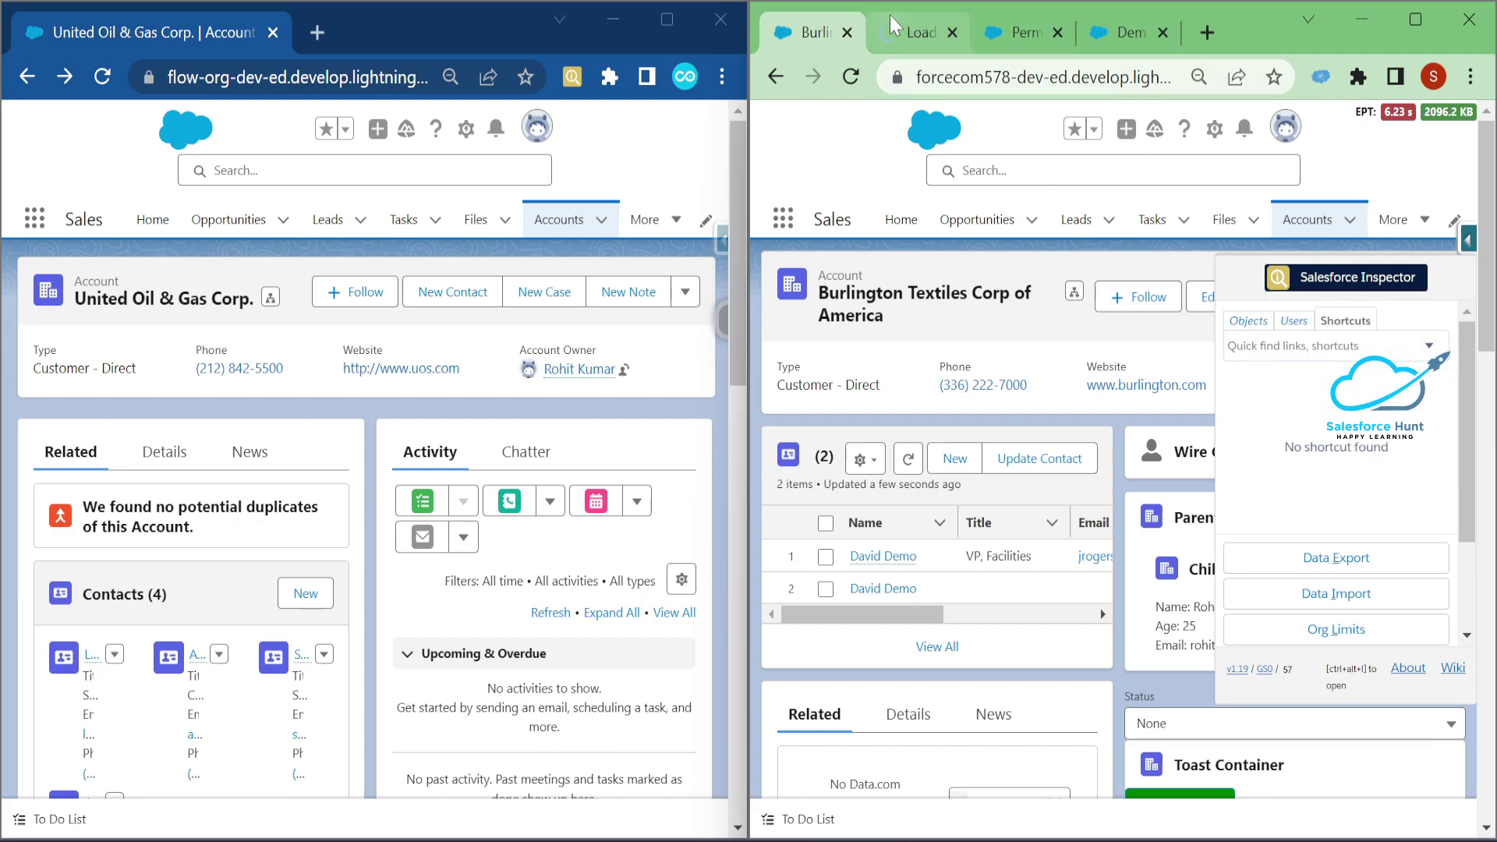
{"action": "middle_click", "coordinate": [1010, 36]}
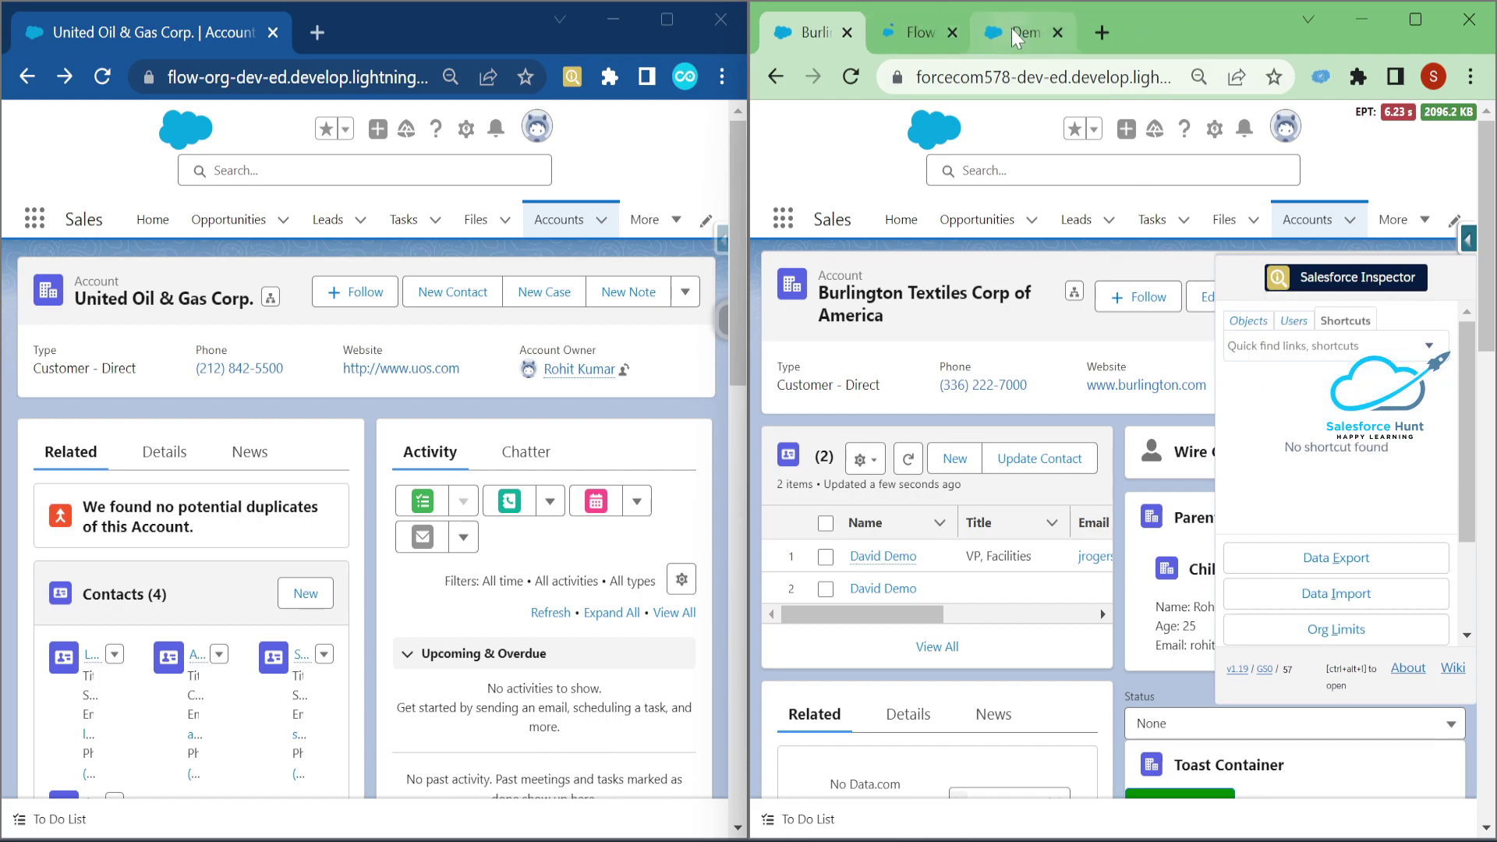
{"action": "left_click", "coordinate": [920, 32]}
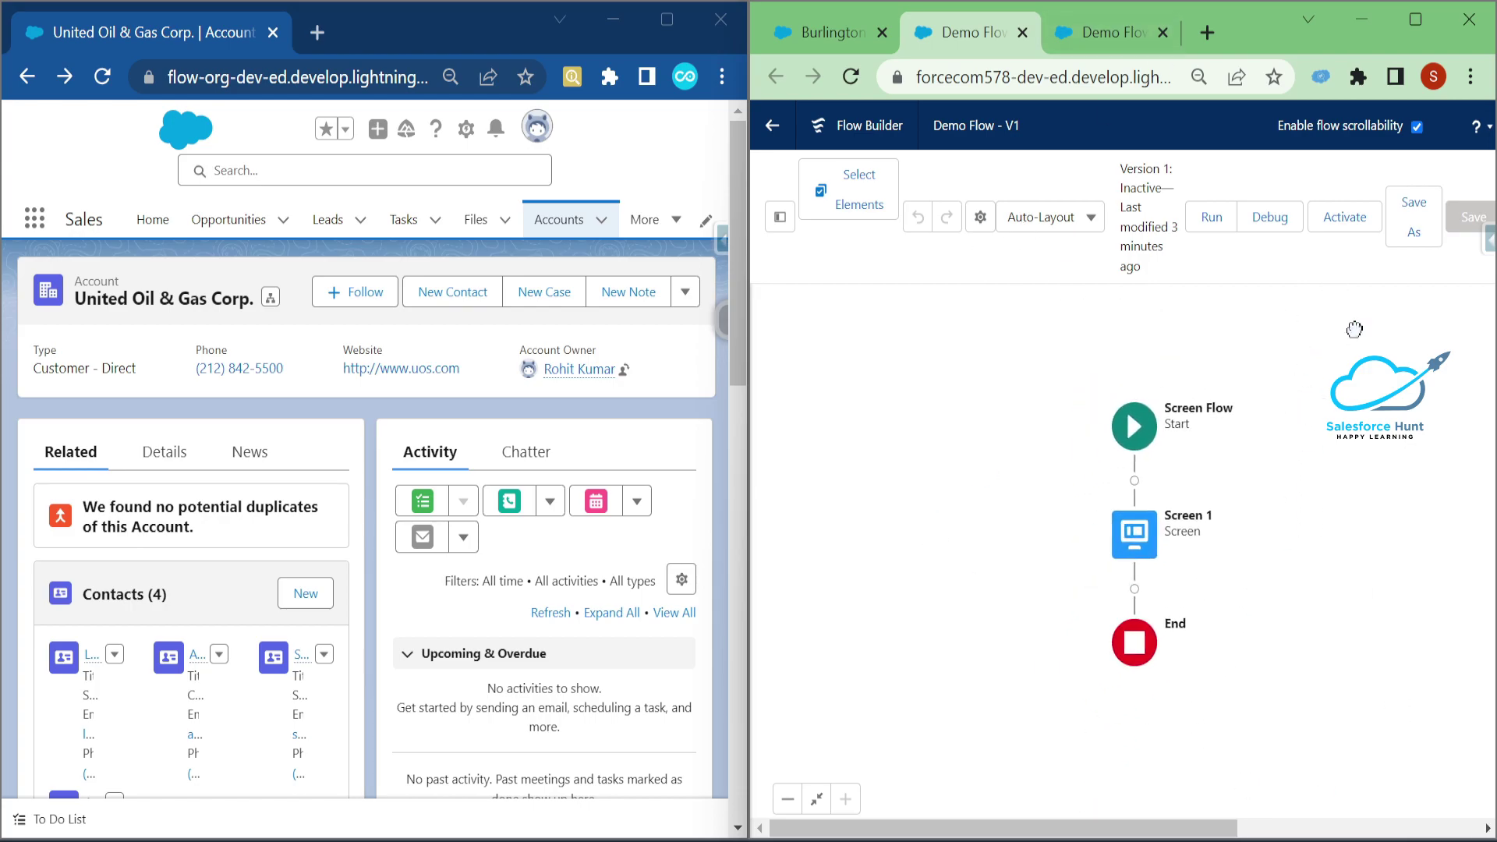
- Close the duplicate Demo Flow tab once it has loaded
{"action": "middle_click", "coordinate": [948, 31]}
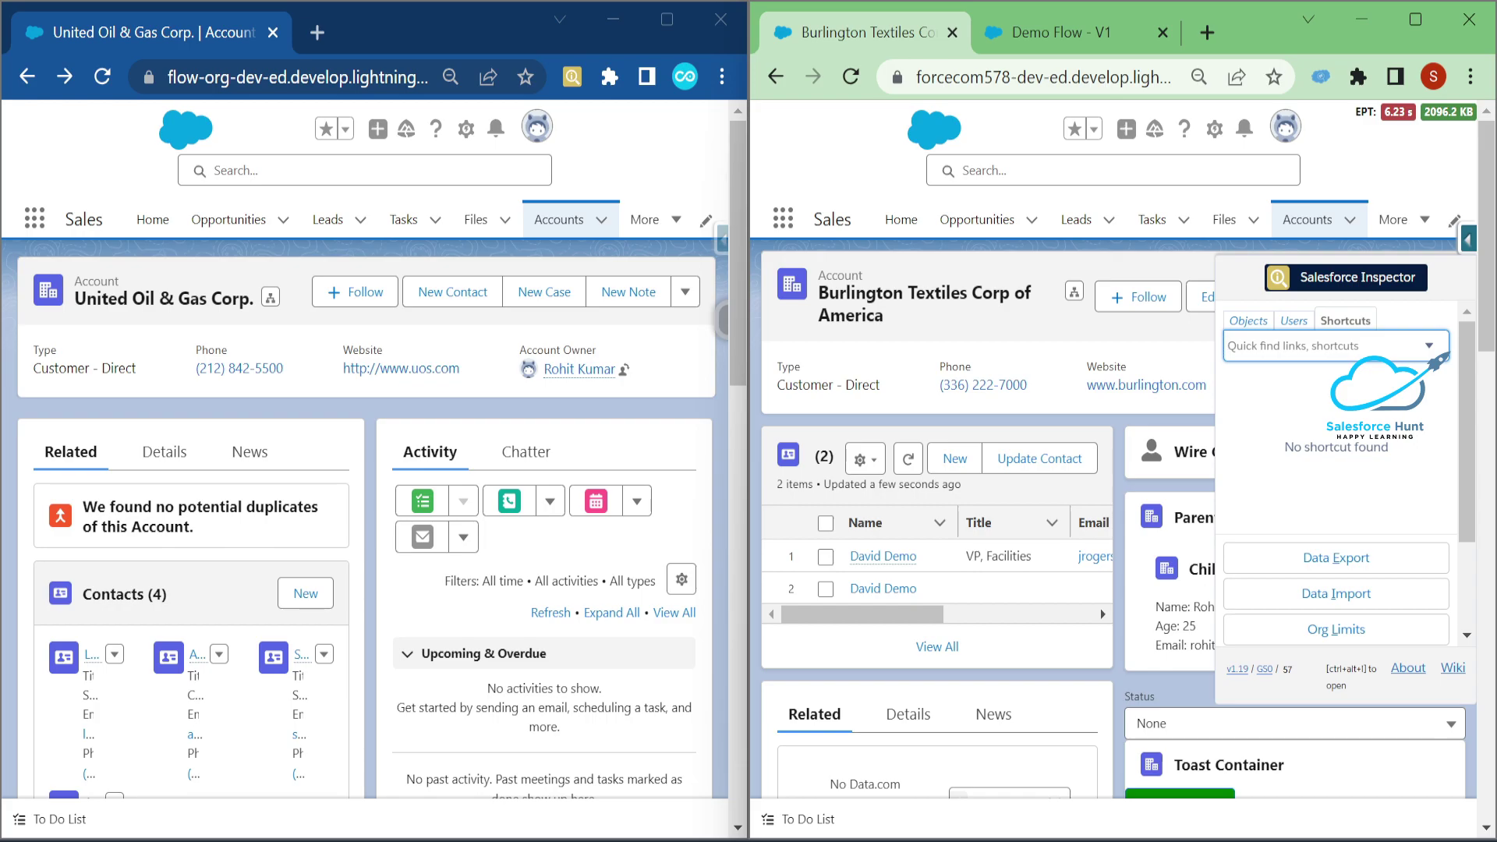
- Open Demo Permission Set from a 'Demo per' shortcut search, close the Demo Flow tab, and return to Burlington
{"action": "type", "text": "Demo per"}
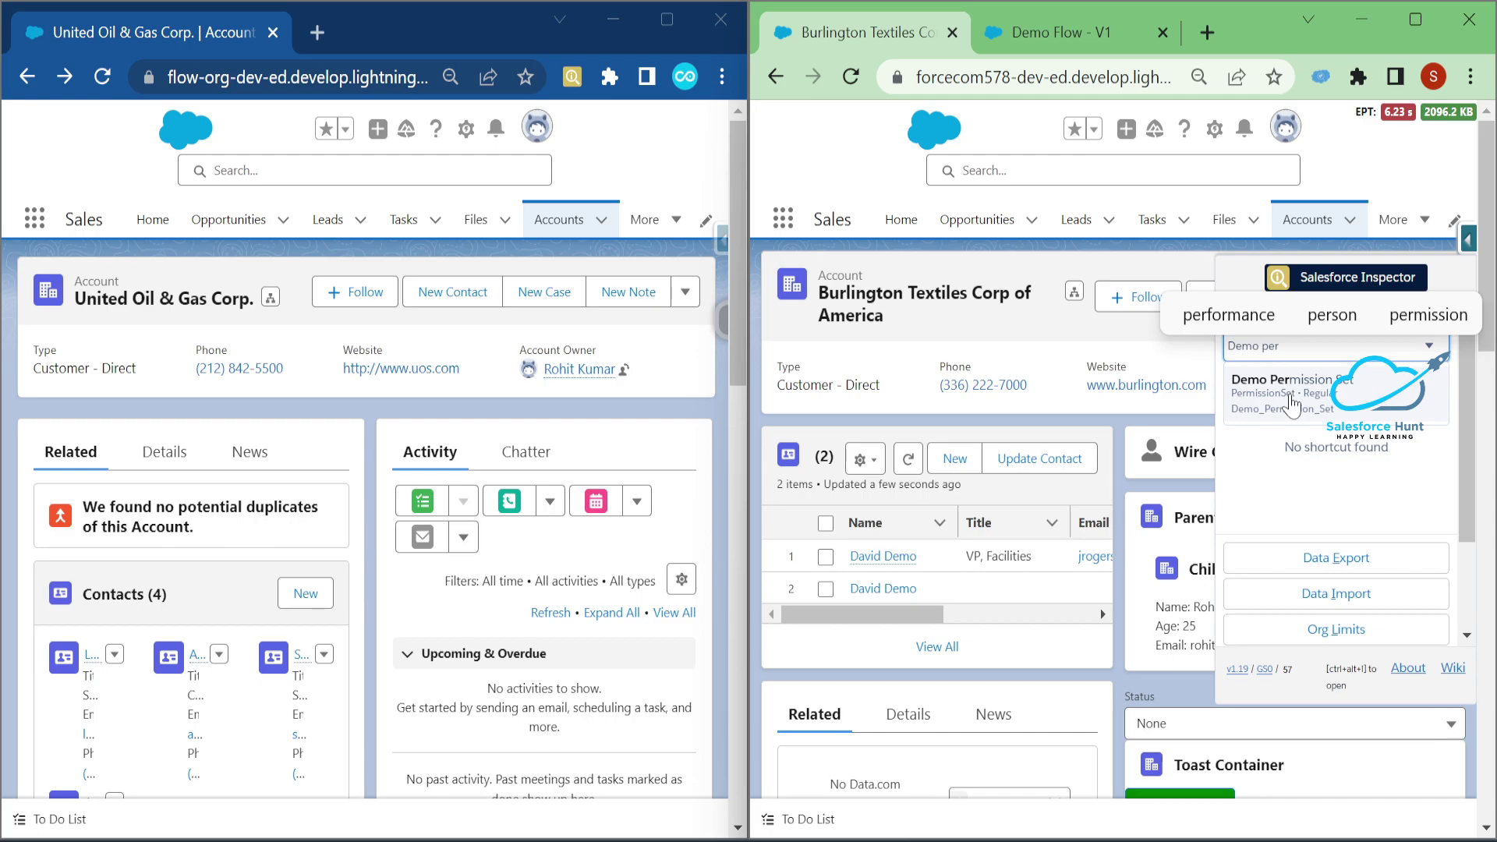
{"action": "left_click", "coordinate": [1290, 404]}
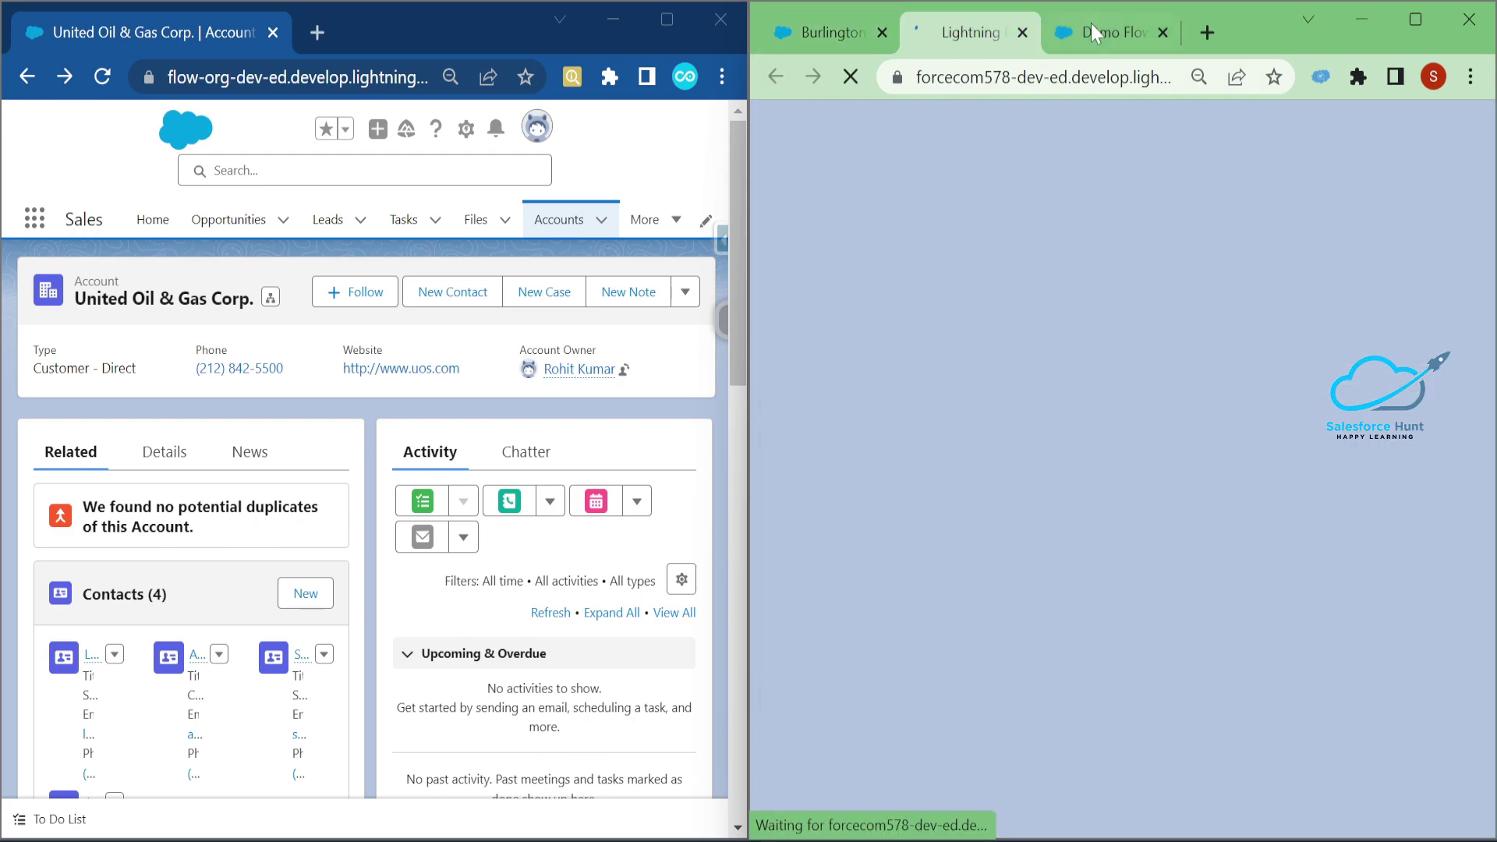
{"action": "middle_click", "coordinate": [1098, 27]}
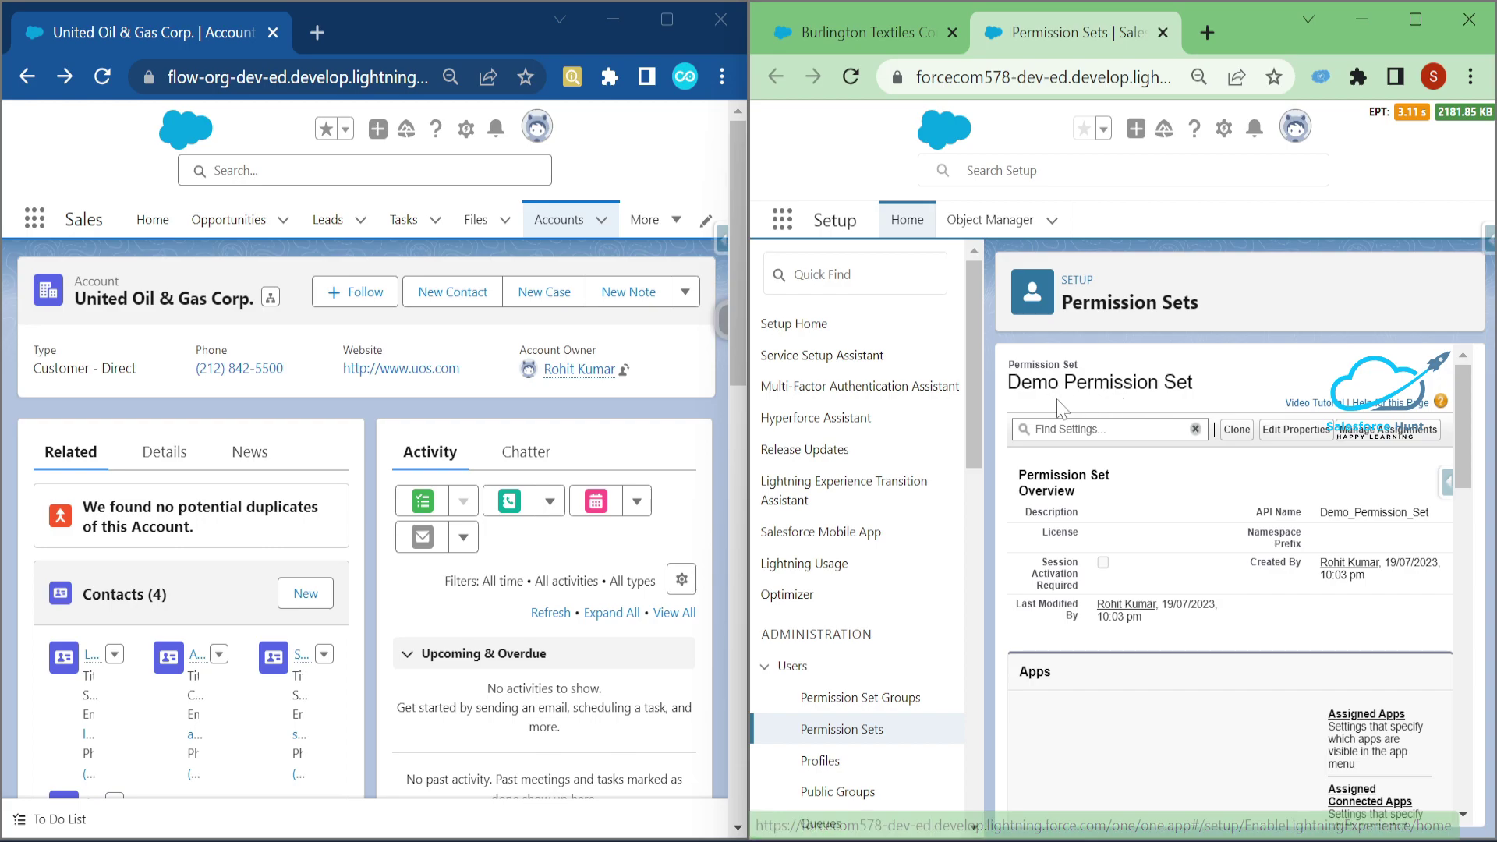
{"action": "left_click", "coordinate": [842, 35]}
- Search shortcuts for 'Test PSG' and open it, close the two extra permission tabs, and return to Burlington
{"action": "left_click", "coordinate": [1287, 345]}
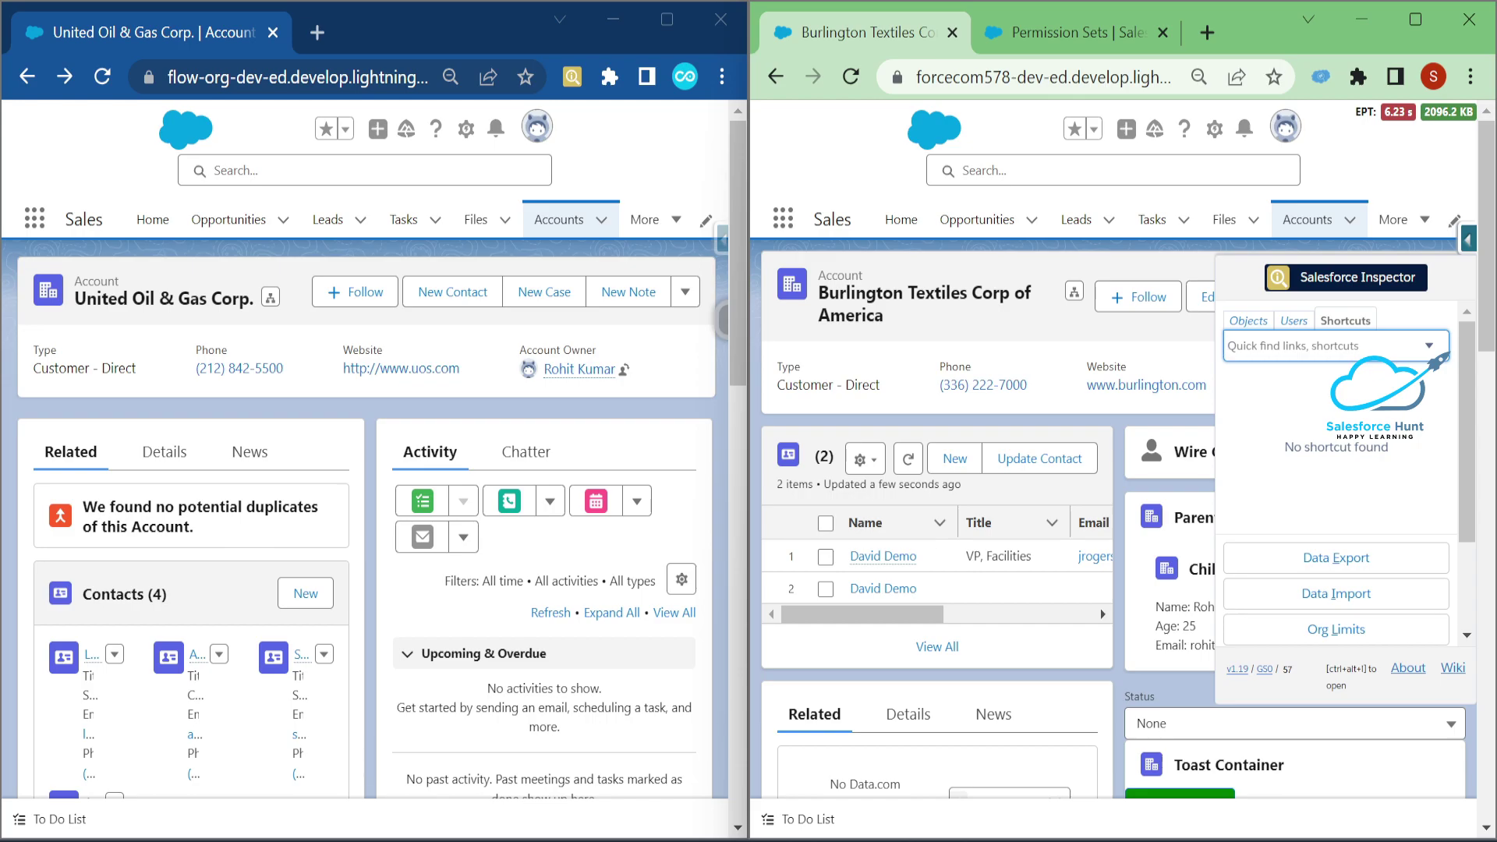
{"action": "type", "text": "Test"}
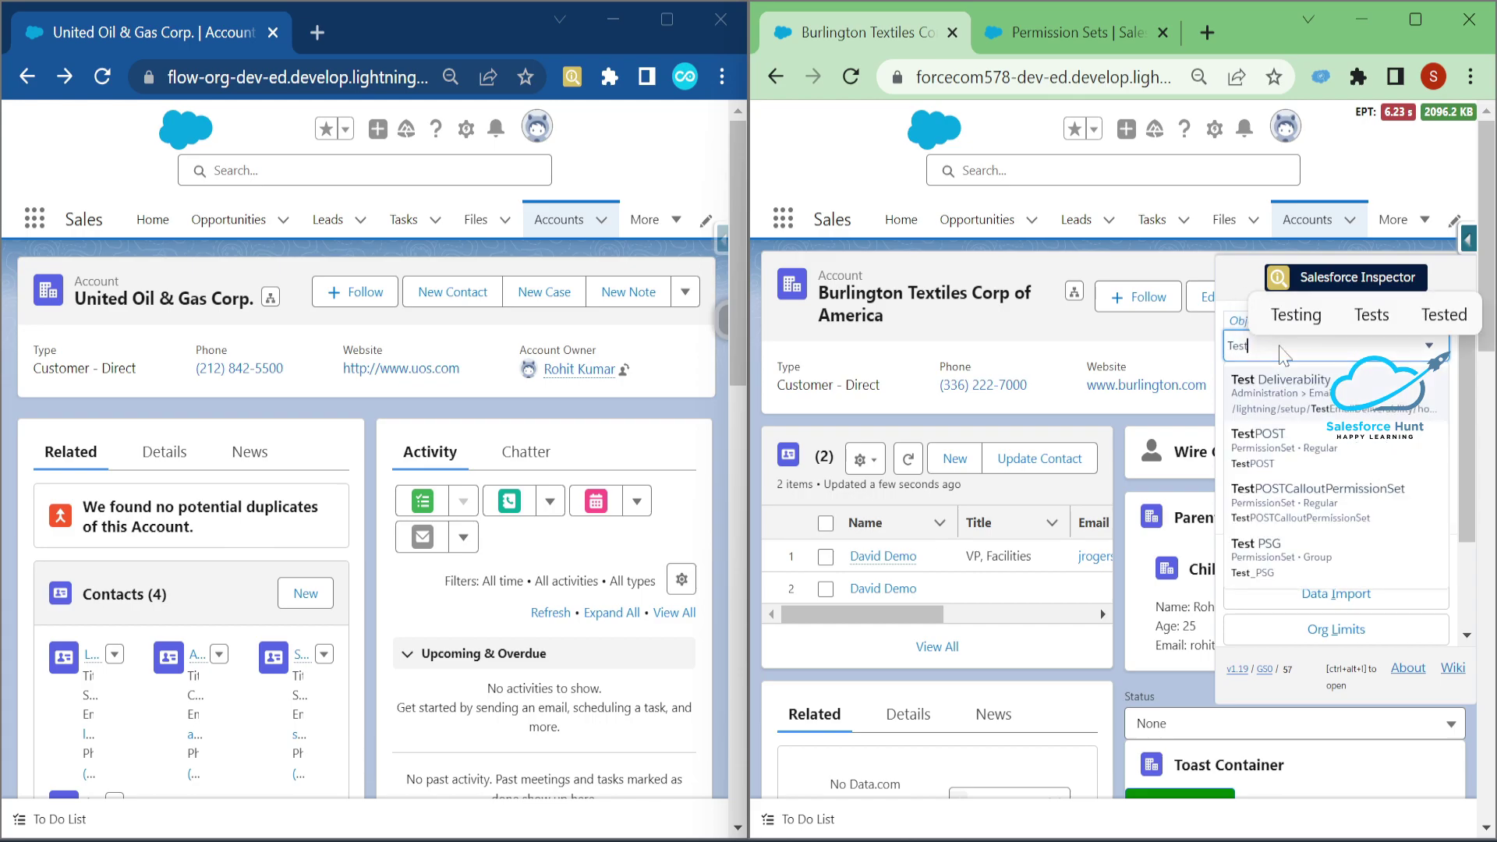
{"action": "type", "text": " PSG"}
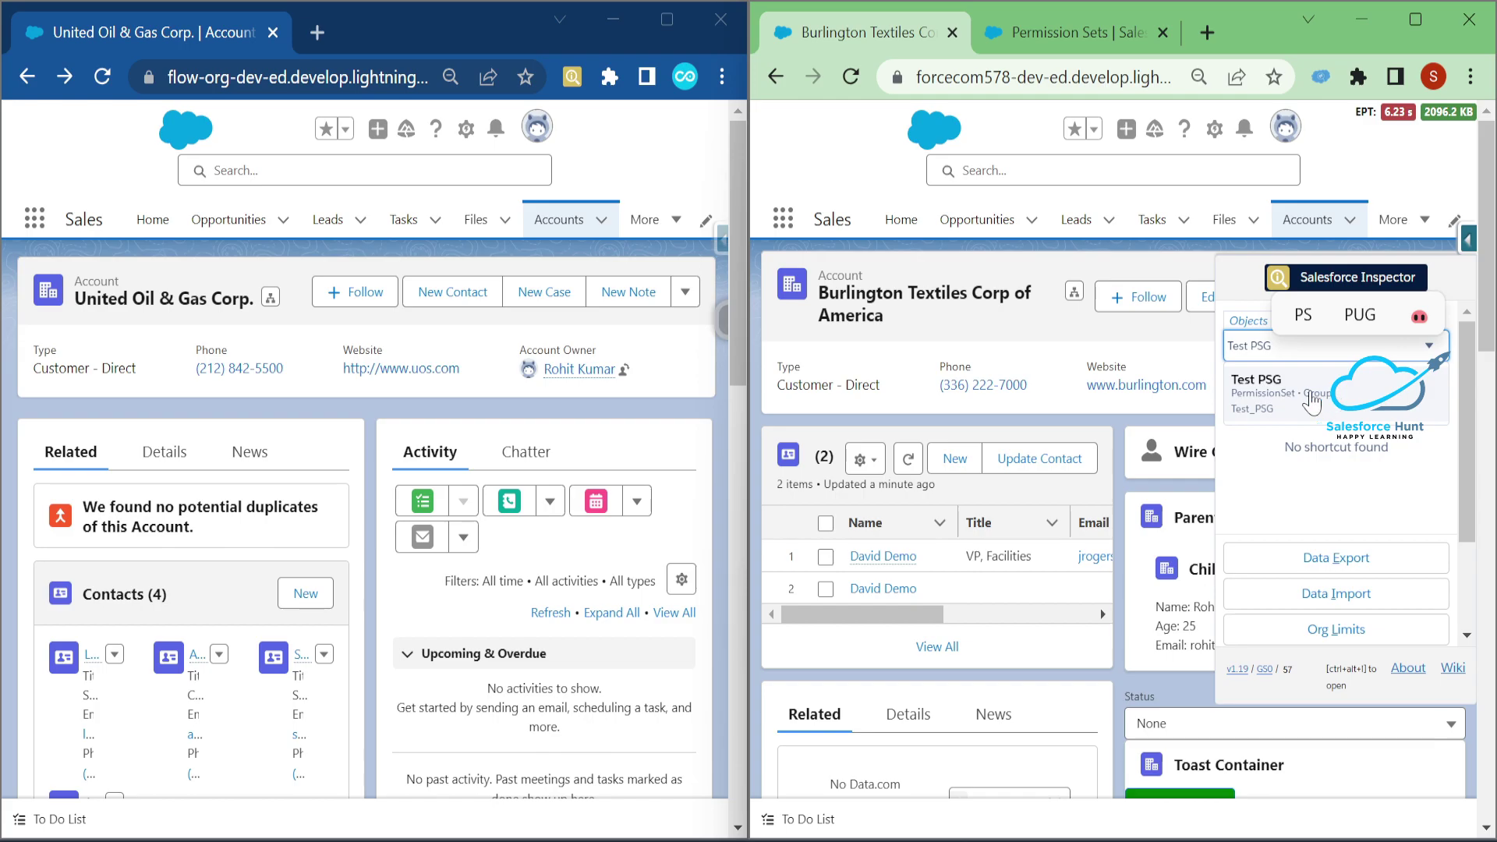
{"action": "left_click", "coordinate": [1296, 402]}
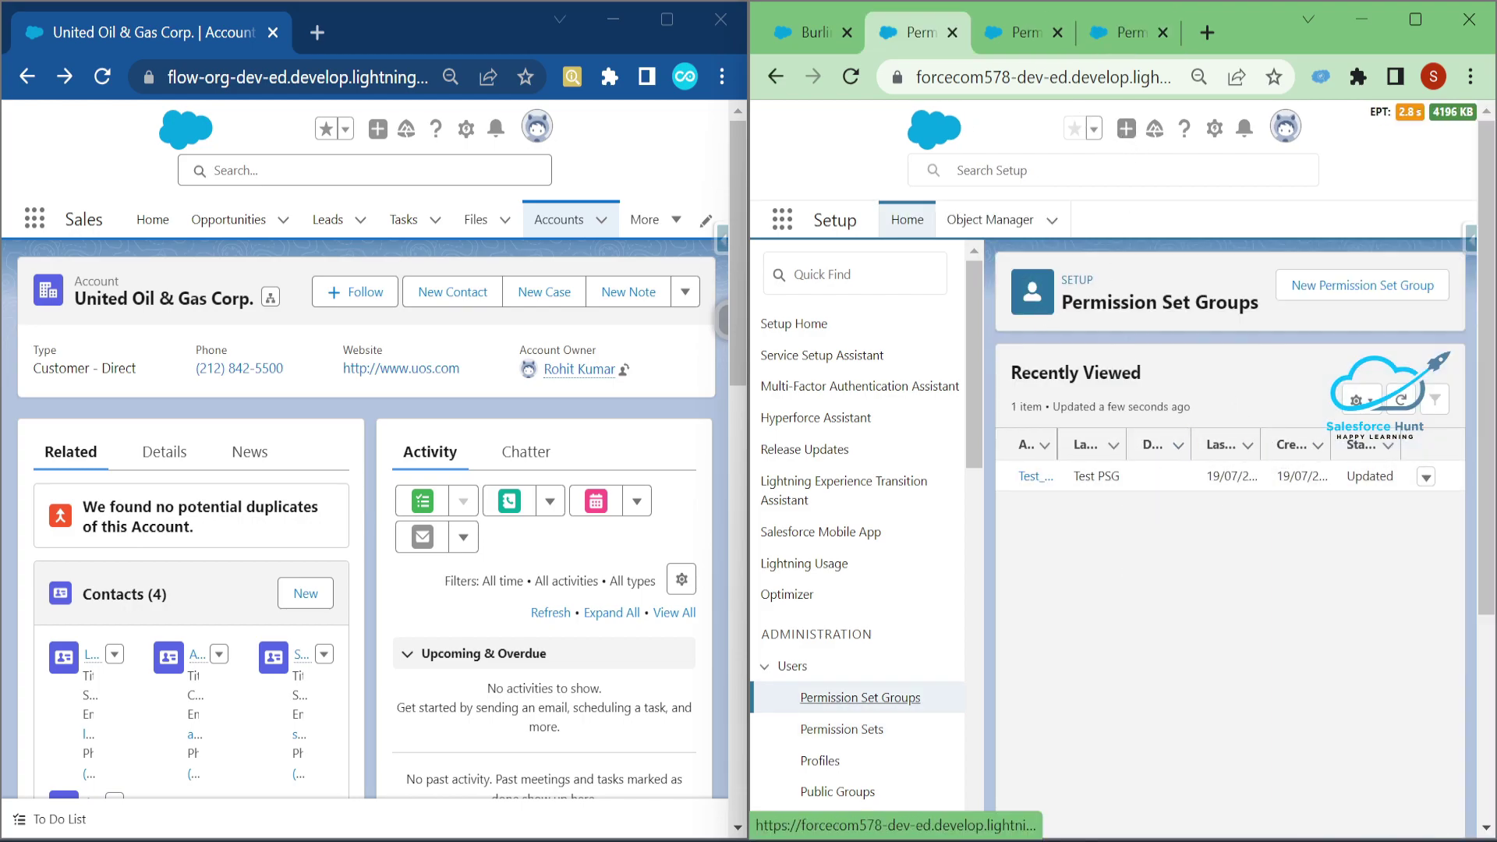
{"action": "middle_click", "coordinate": [1031, 31]}
{"action": "middle_click", "coordinate": [1031, 31]}
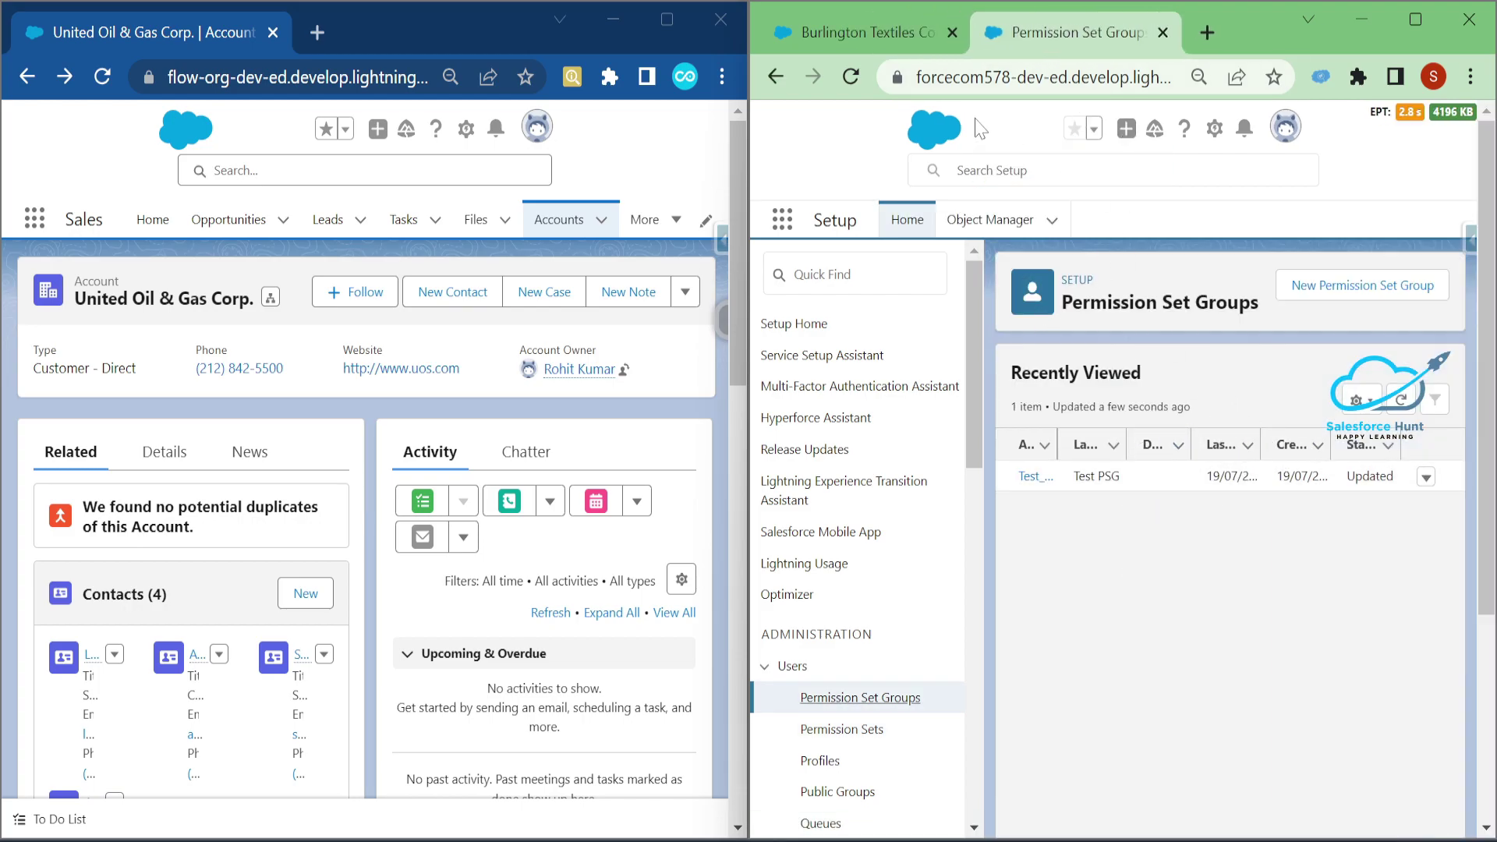
{"action": "left_click", "coordinate": [876, 36]}
- Open Test PSG again from a 'Test P' search and return to Burlington, then select the '1.19 is live' headline
{"action": "left_click", "coordinate": [1325, 345]}
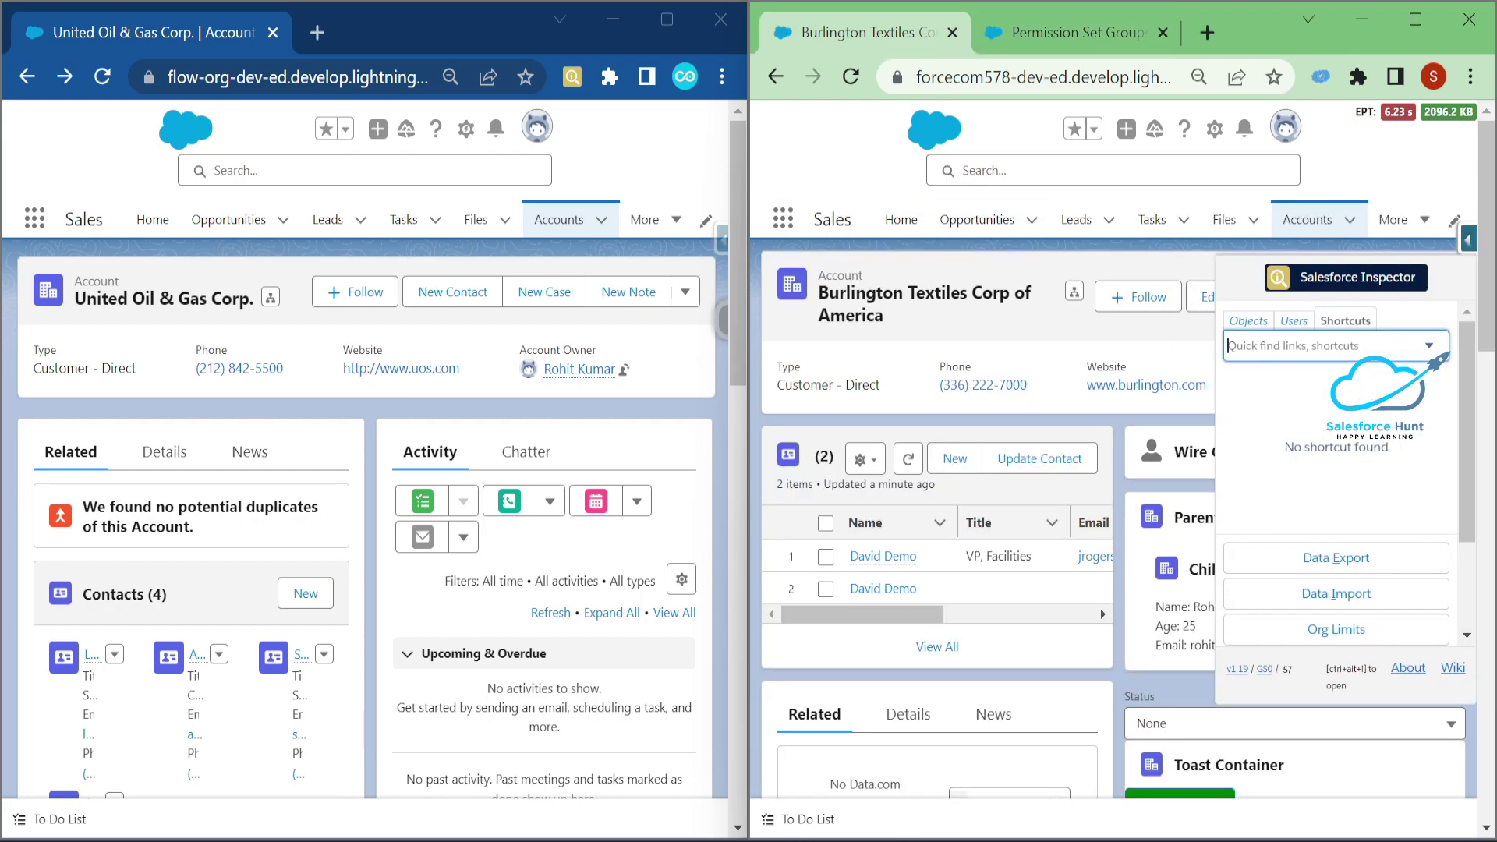
{"action": "type", "text": "Test PSG"}
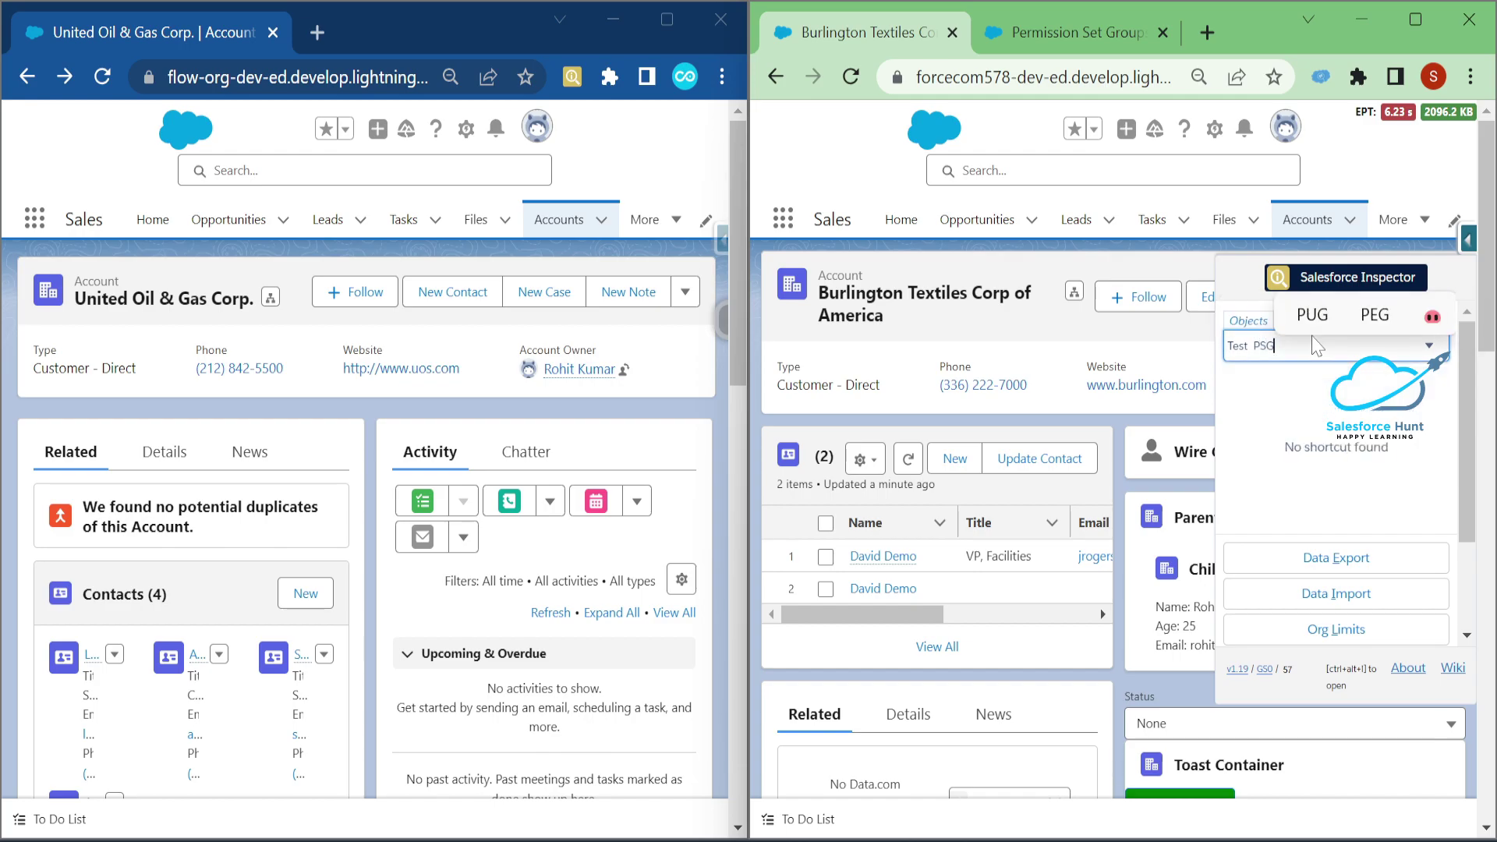
{"action": "key", "text": "BackSpace"}
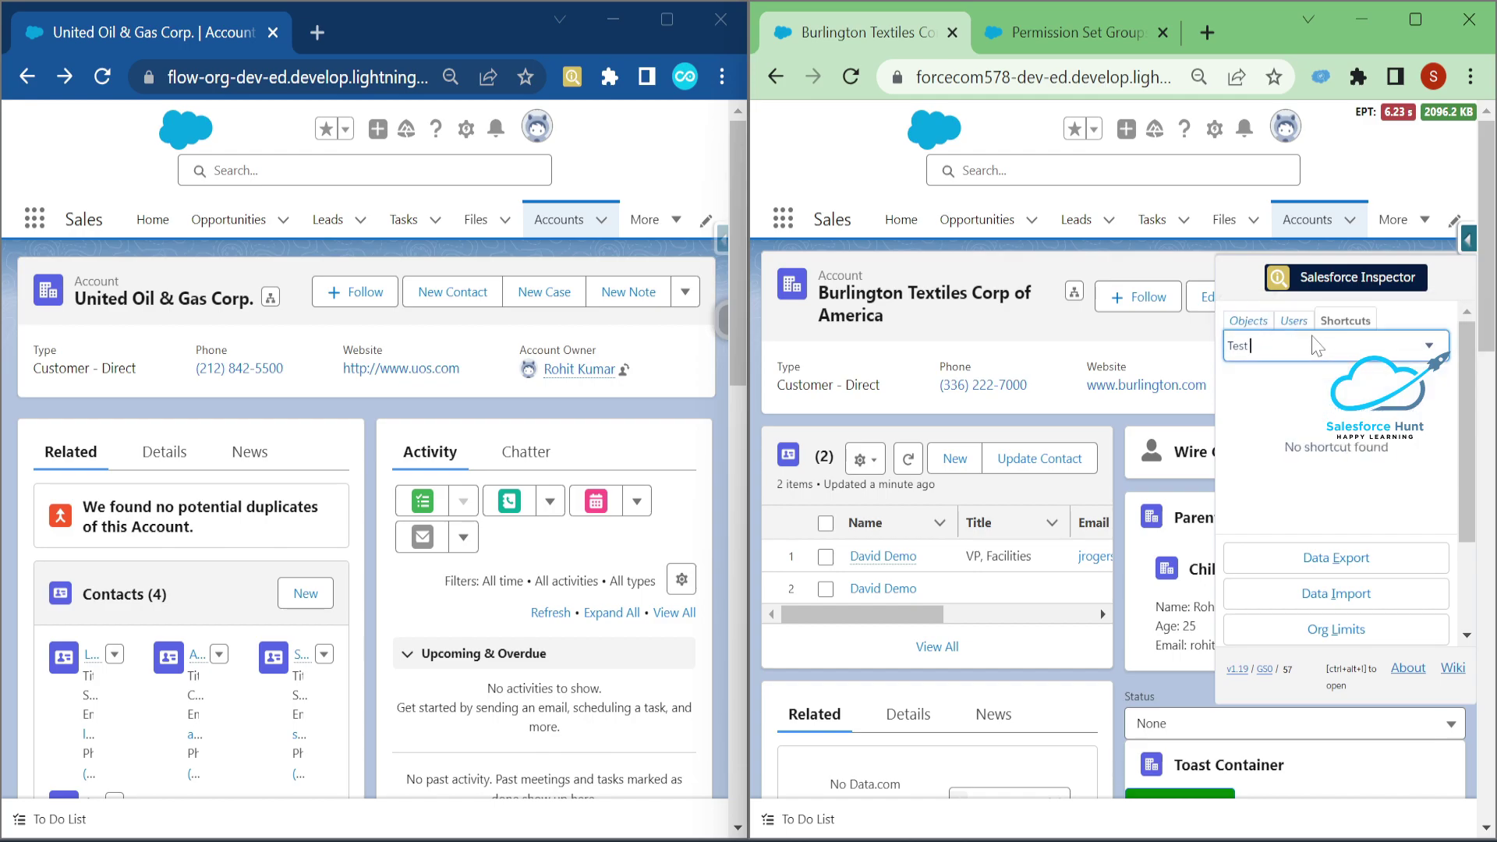
{"action": "key", "text": "BackSpace"}
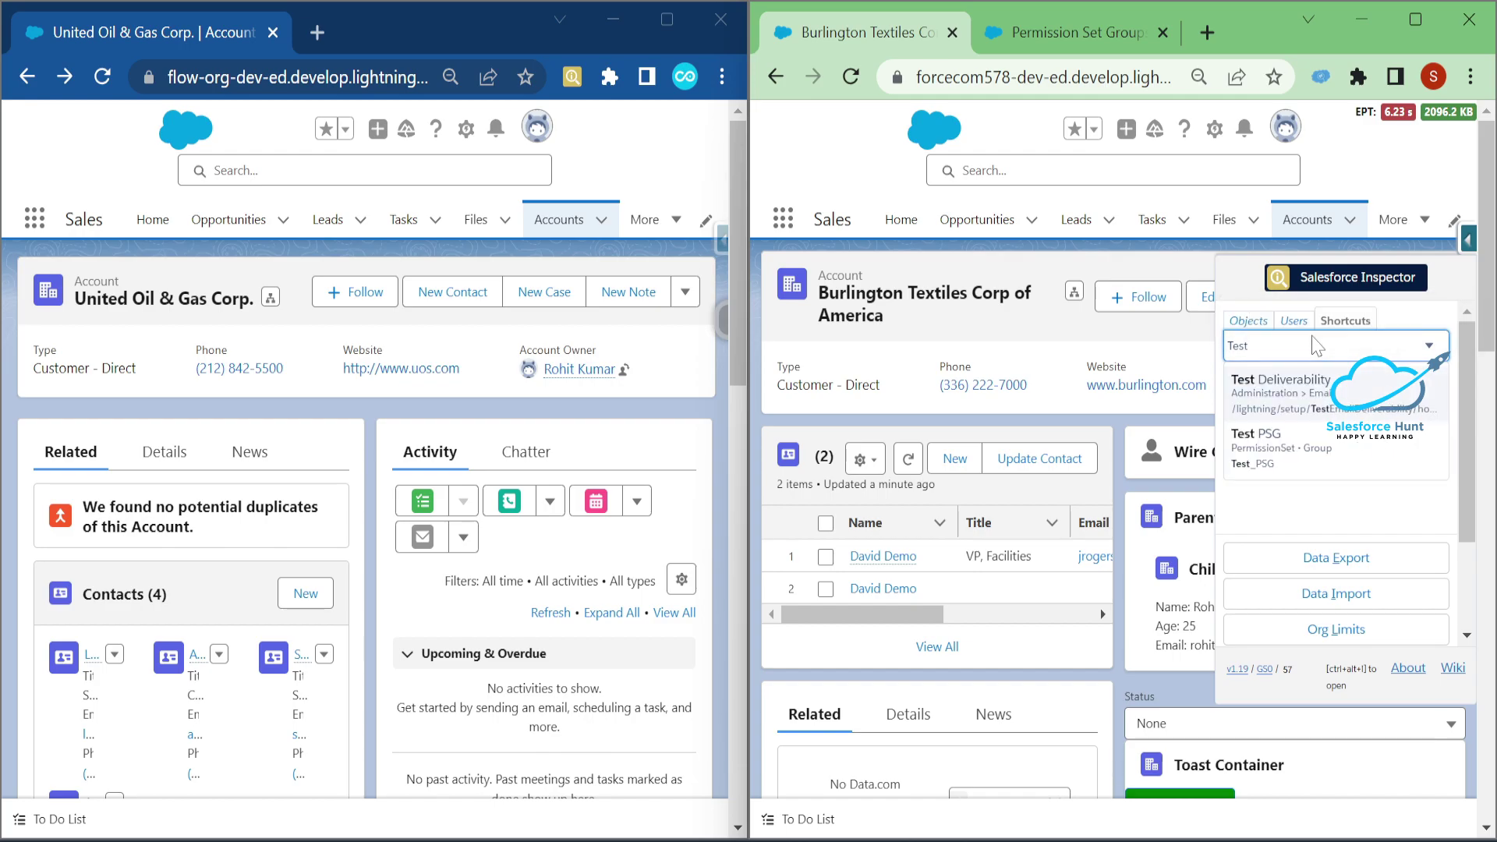
{"action": "type", "text": "P"}
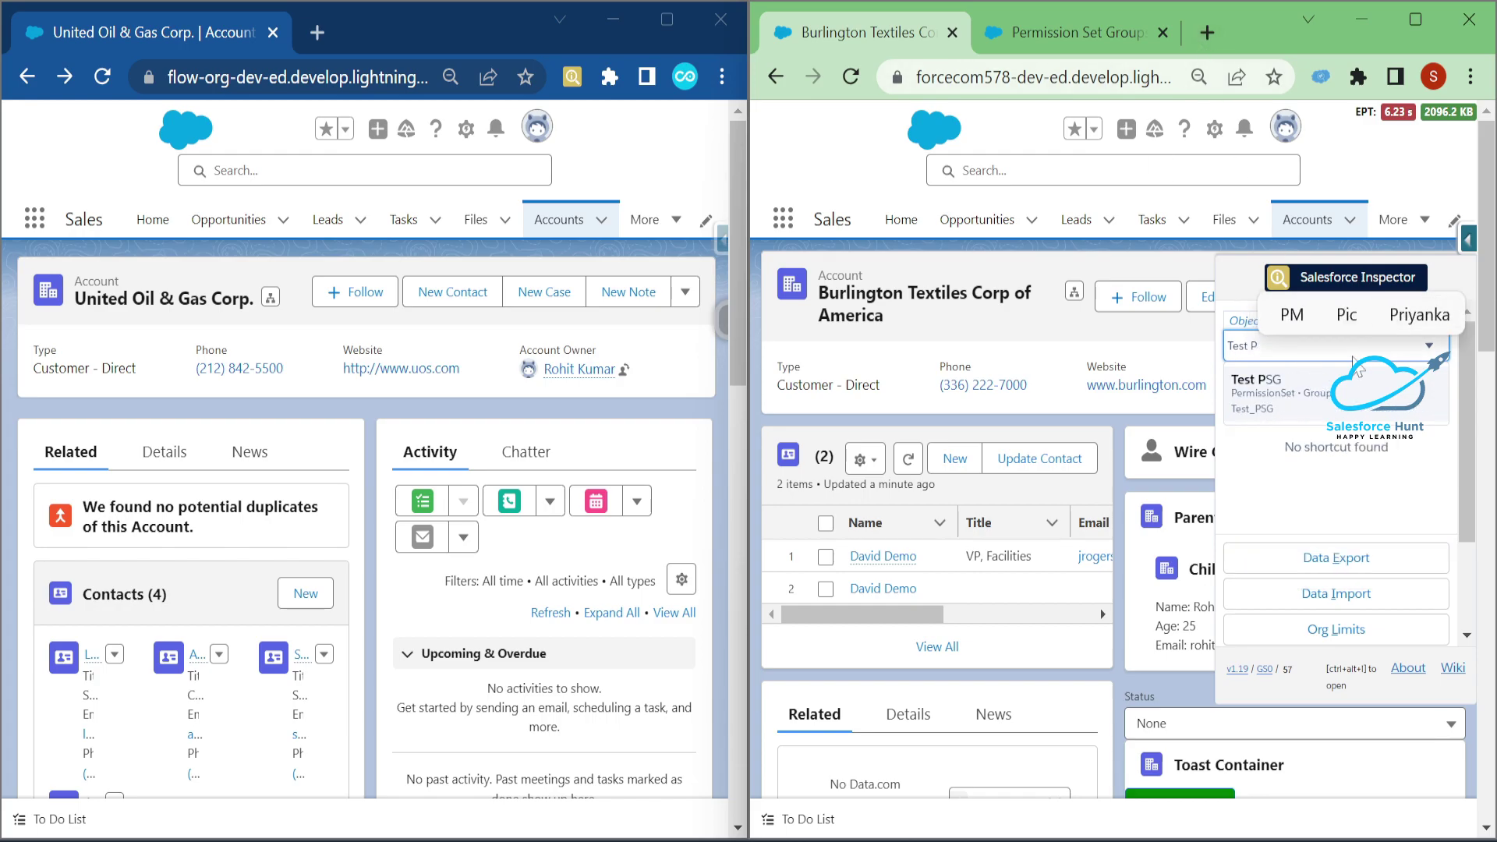
{"action": "left_click", "coordinate": [1279, 393]}
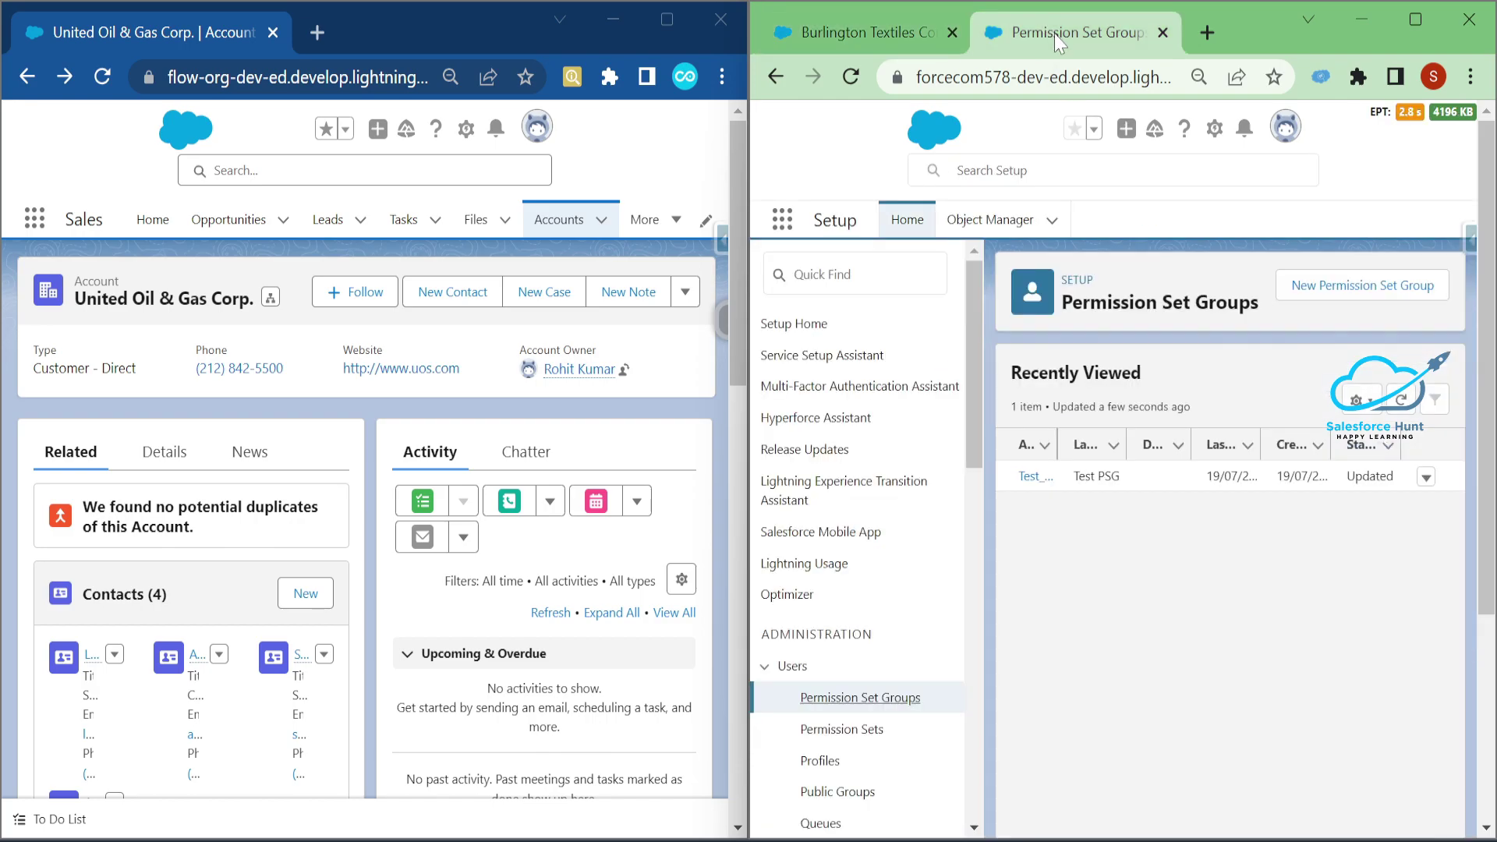
{"action": "left_click", "coordinate": [825, 36]}
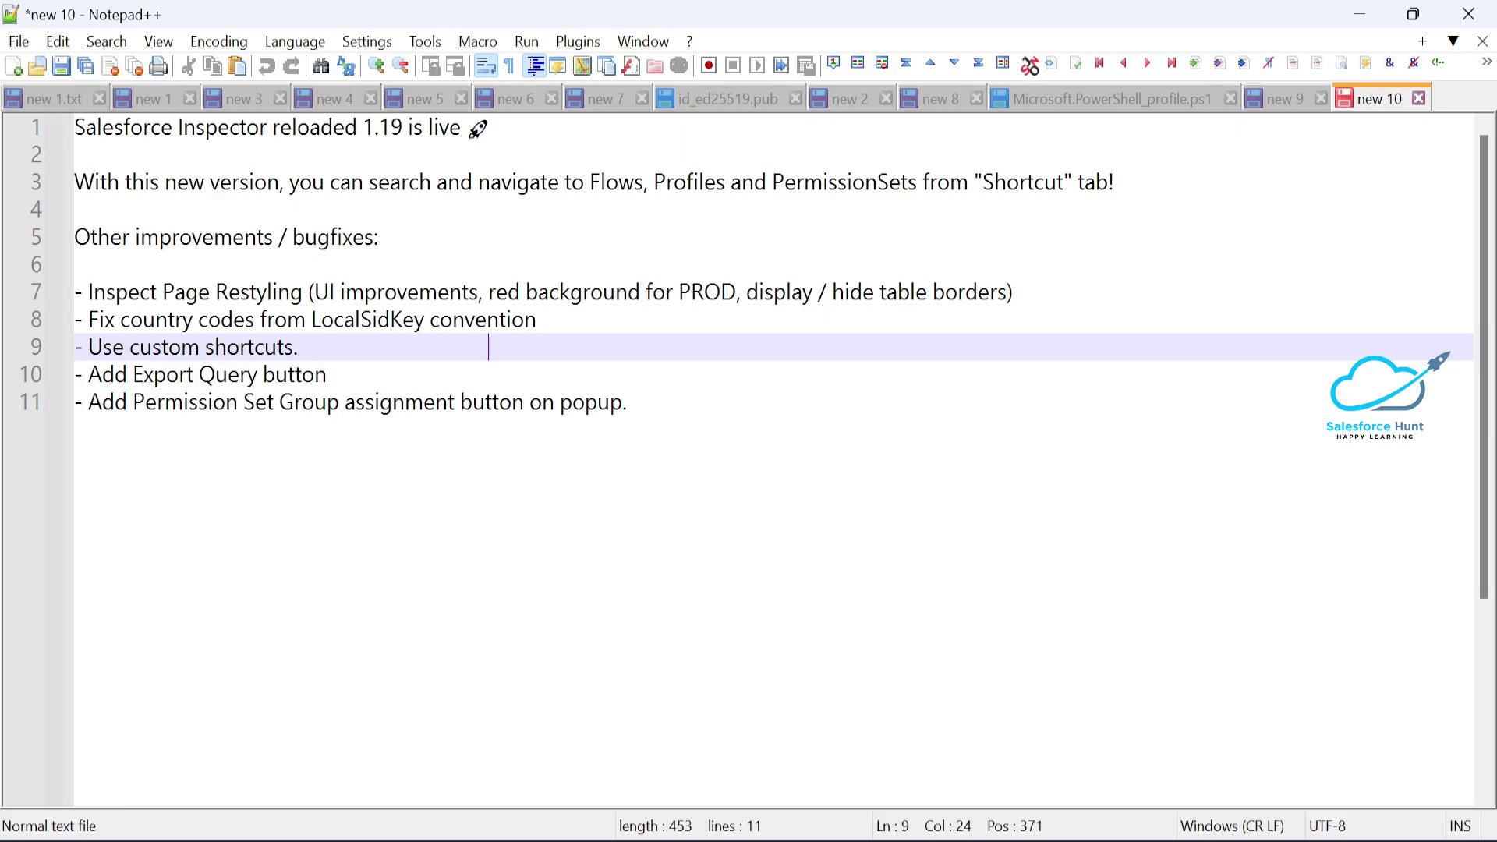
{"action": "left_click_drag", "start_coordinate": [344, 127], "coordinate": [505, 127]}
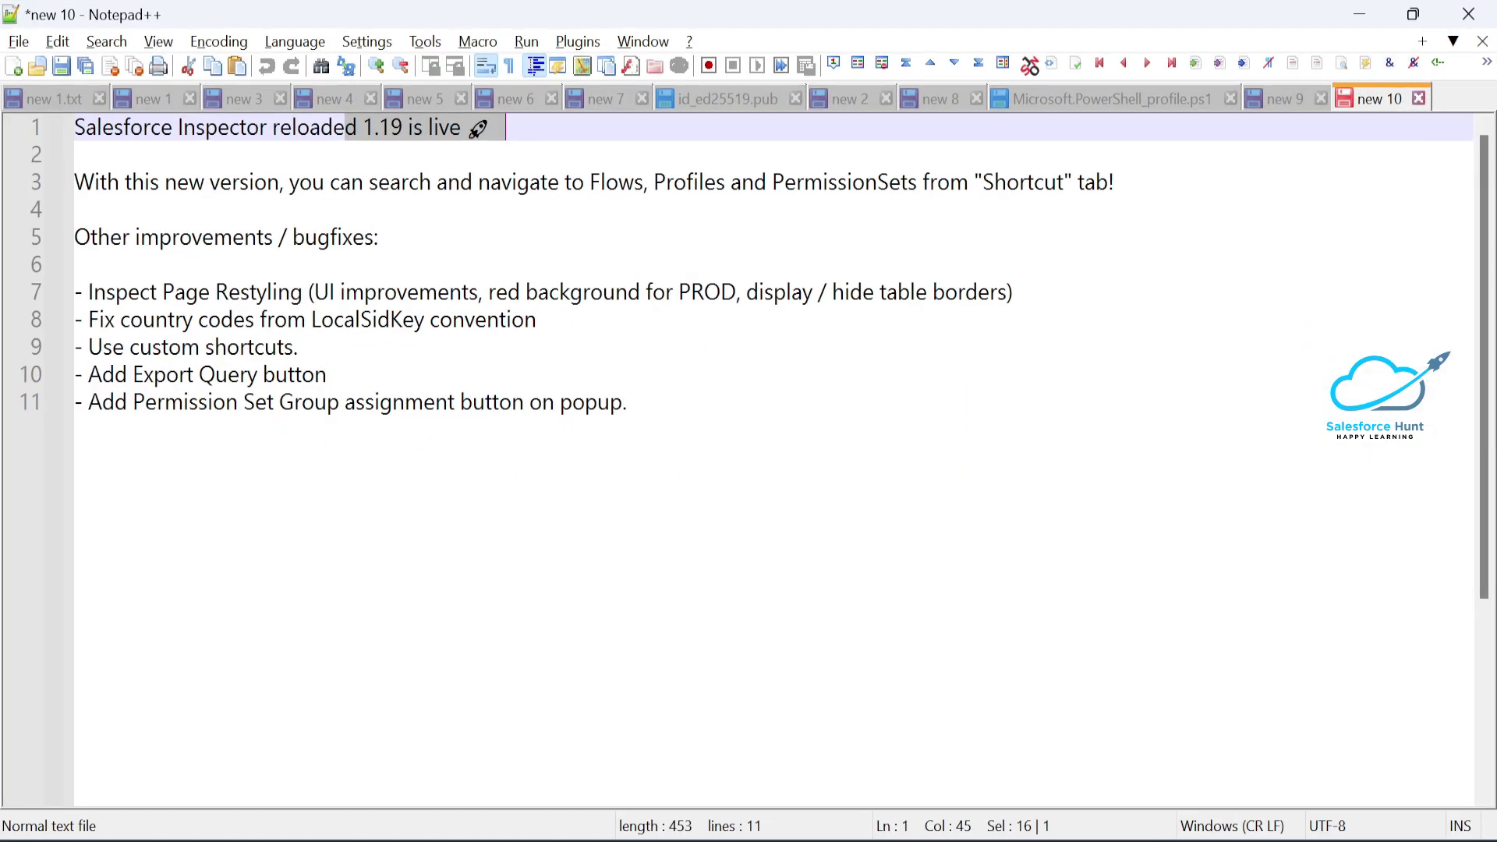
- Point out the country codes fix in the 1.19 release notes, then bring the Salesforce windows forward
{"action": "left_click", "coordinate": [305, 320]}
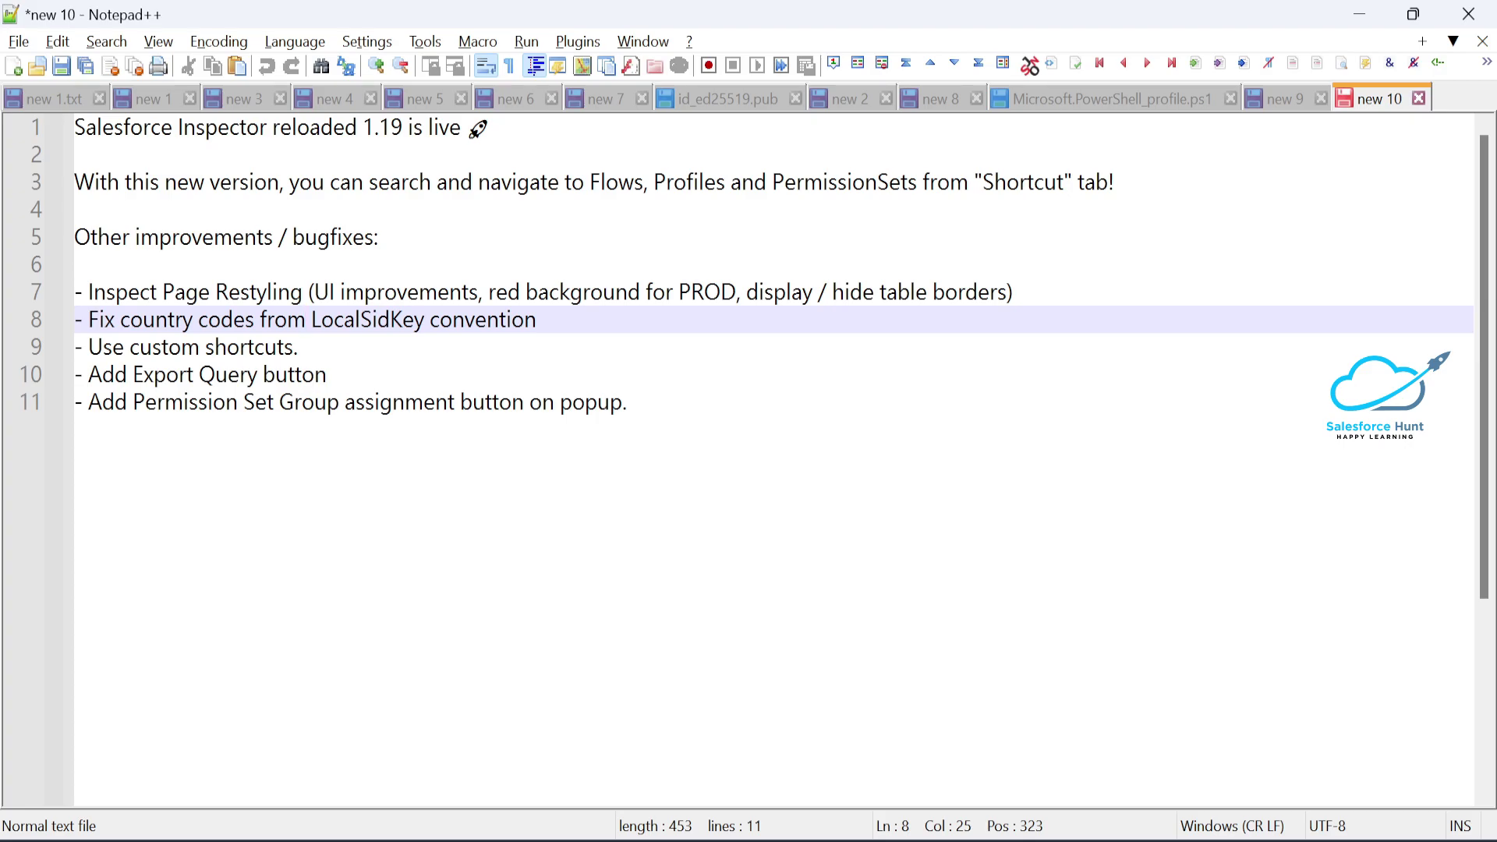
{"action": "mouse_move", "coordinate": [739, 828]}
{"action": "left_click", "coordinate": [863, 692]}
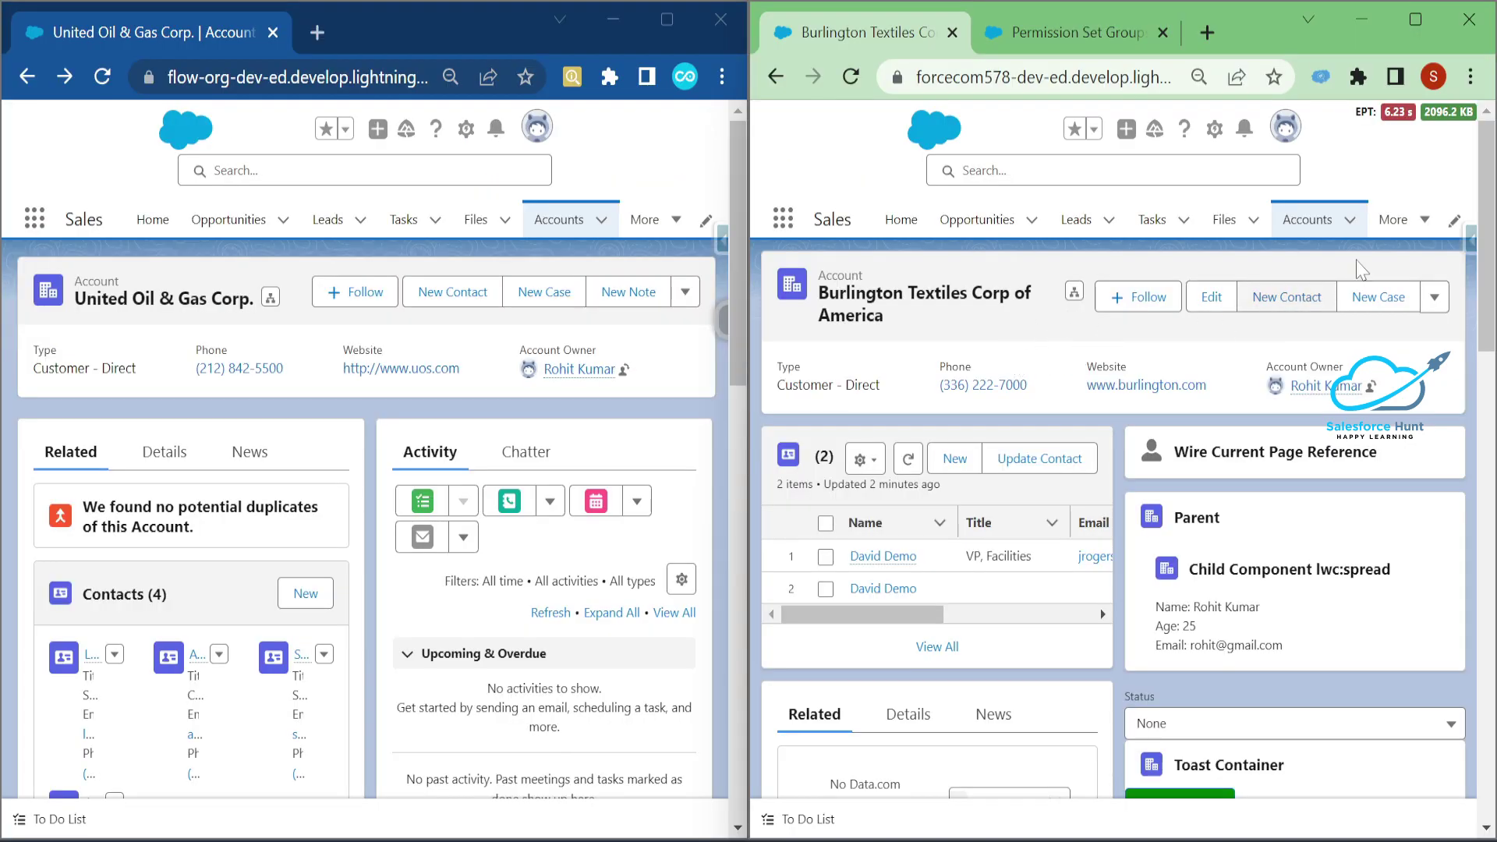
- Open Data Export from the Inspector popup in both Chrome windows and maximize the Reloaded window
{"action": "left_click", "coordinate": [1468, 240]}
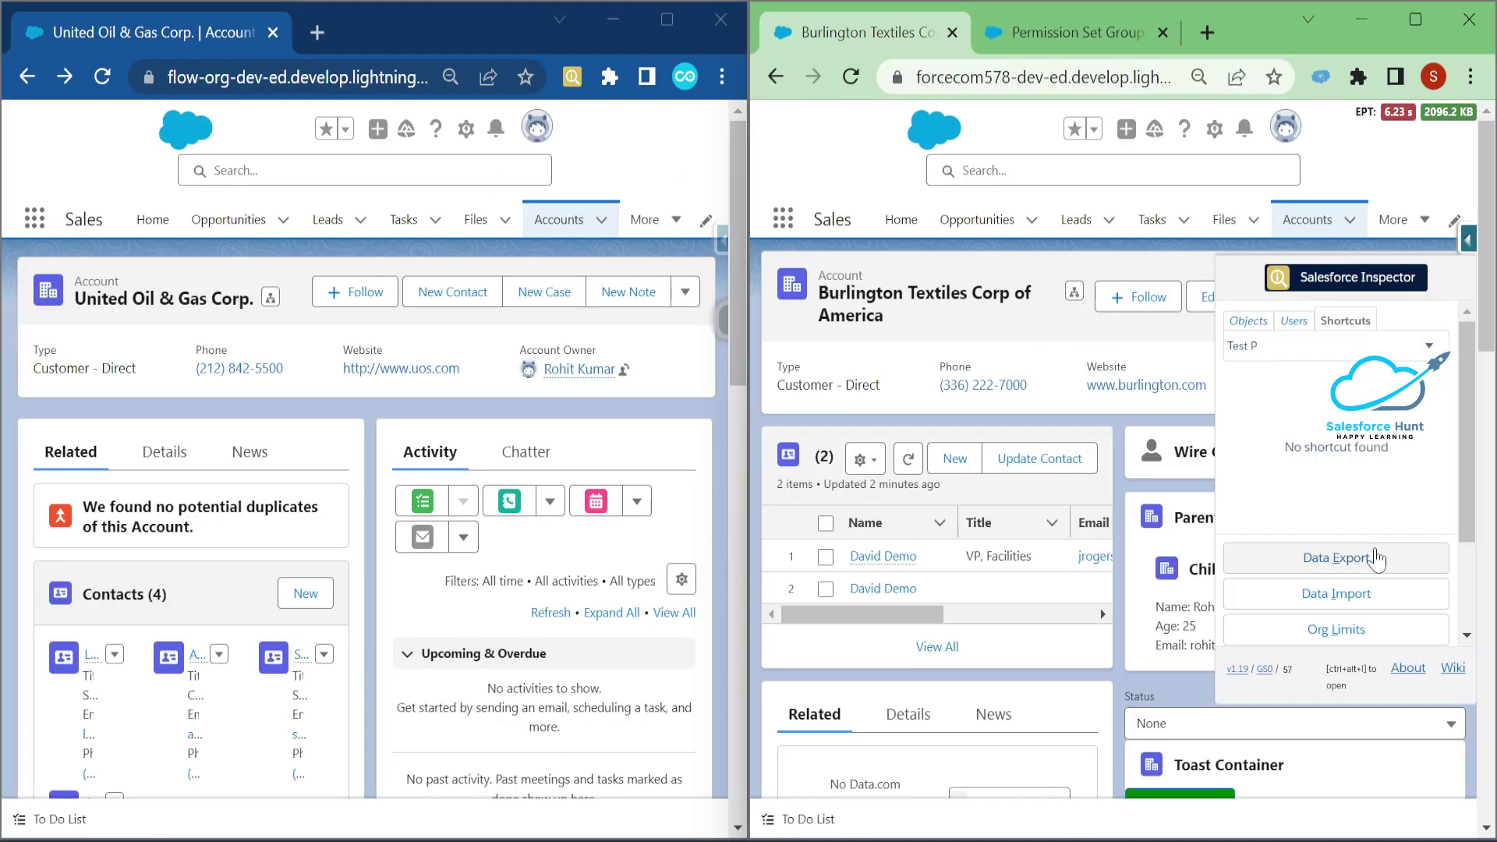
{"action": "scroll", "coordinate": [1360, 530], "scroll_direction": "down", "scroll_amount": 2}
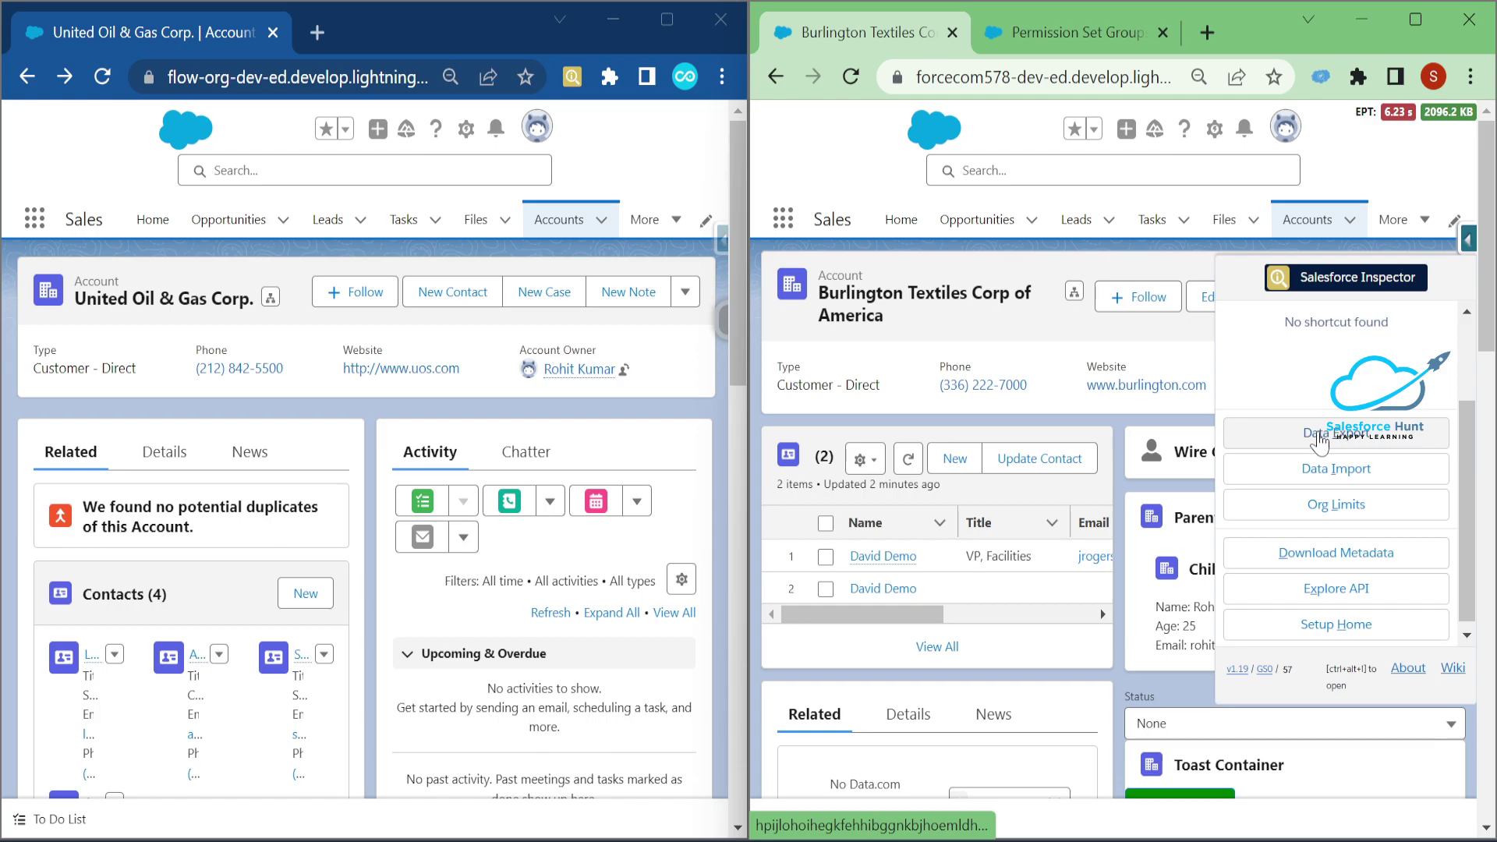
{"action": "left_click", "coordinate": [1347, 439]}
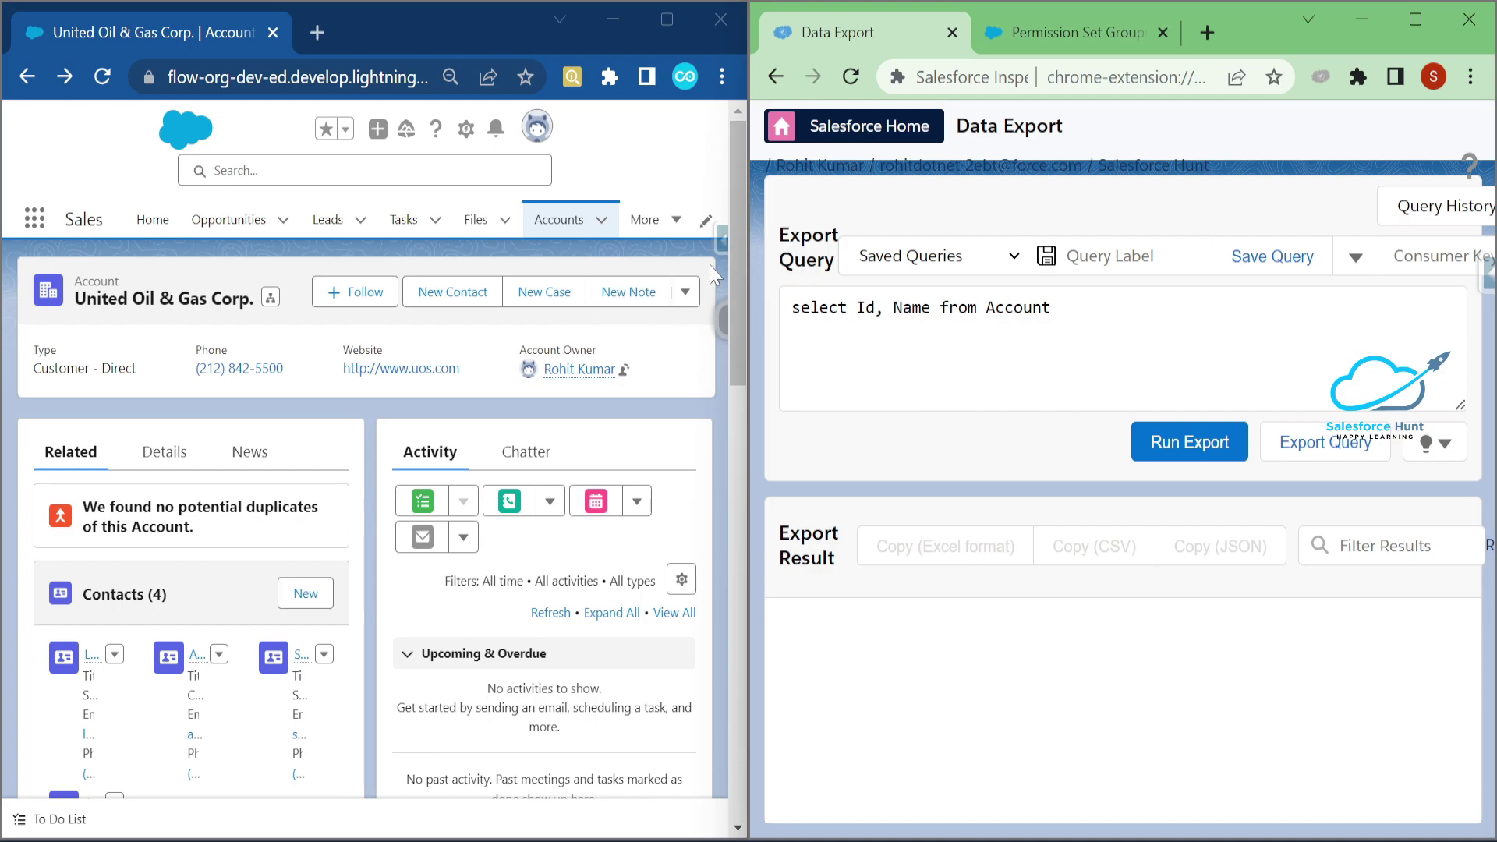
{"action": "left_click", "coordinate": [722, 243]}
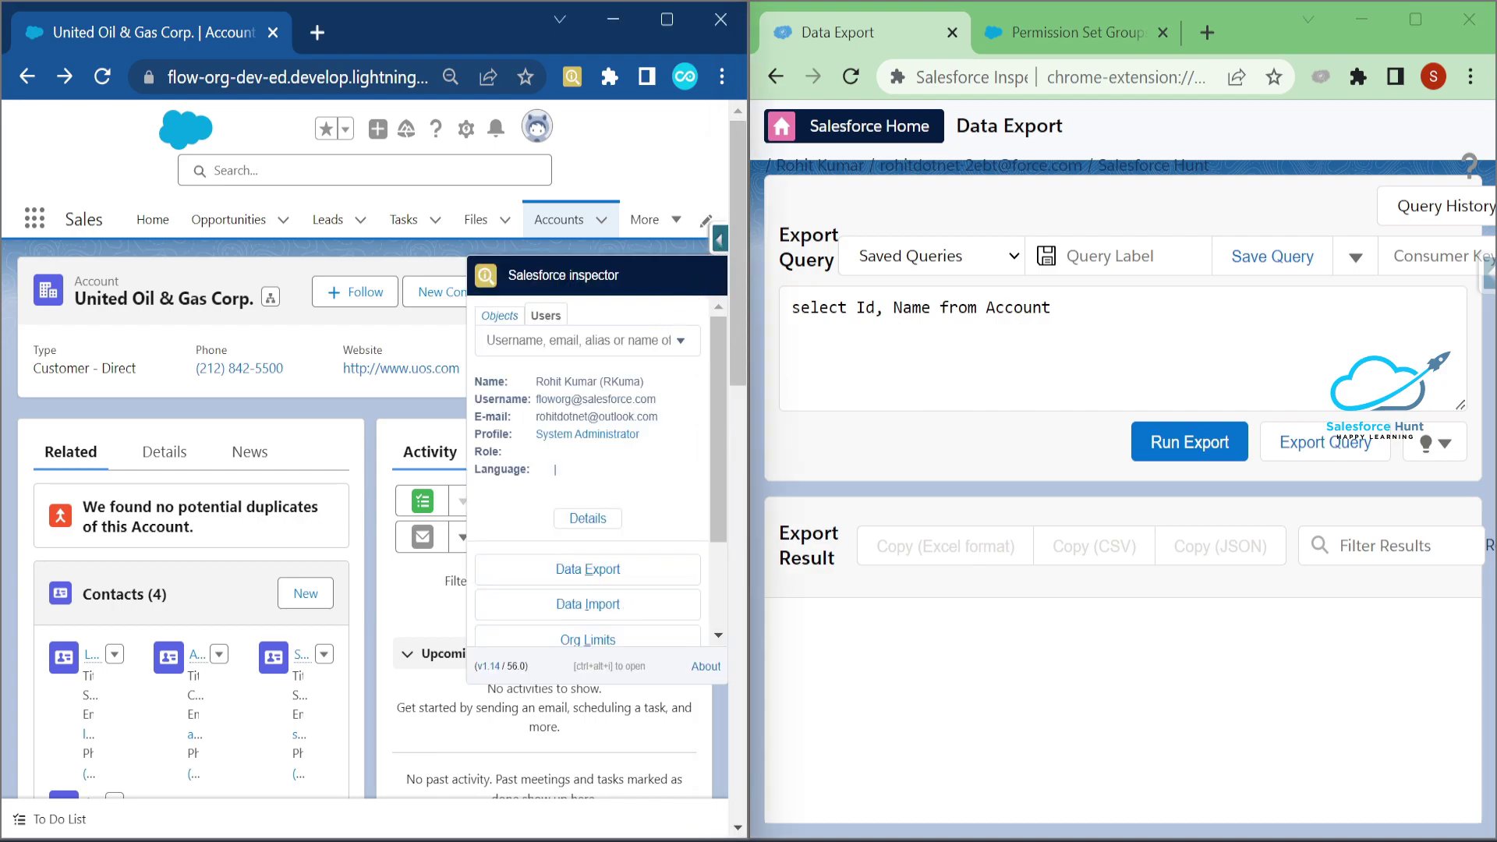
{"action": "left_click", "coordinate": [602, 572]}
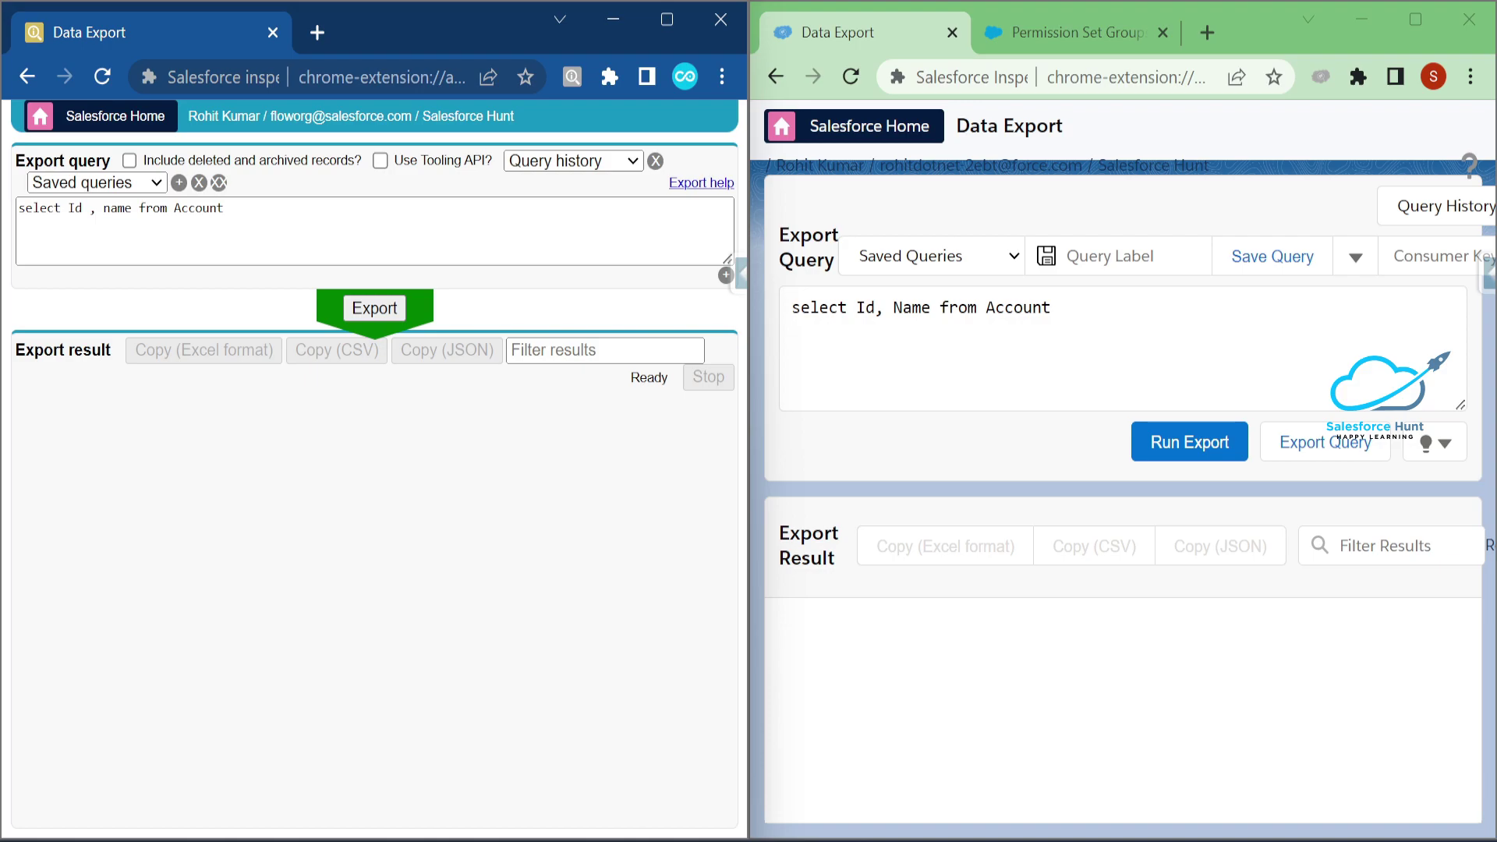
{"action": "left_click", "coordinate": [1426, 11]}
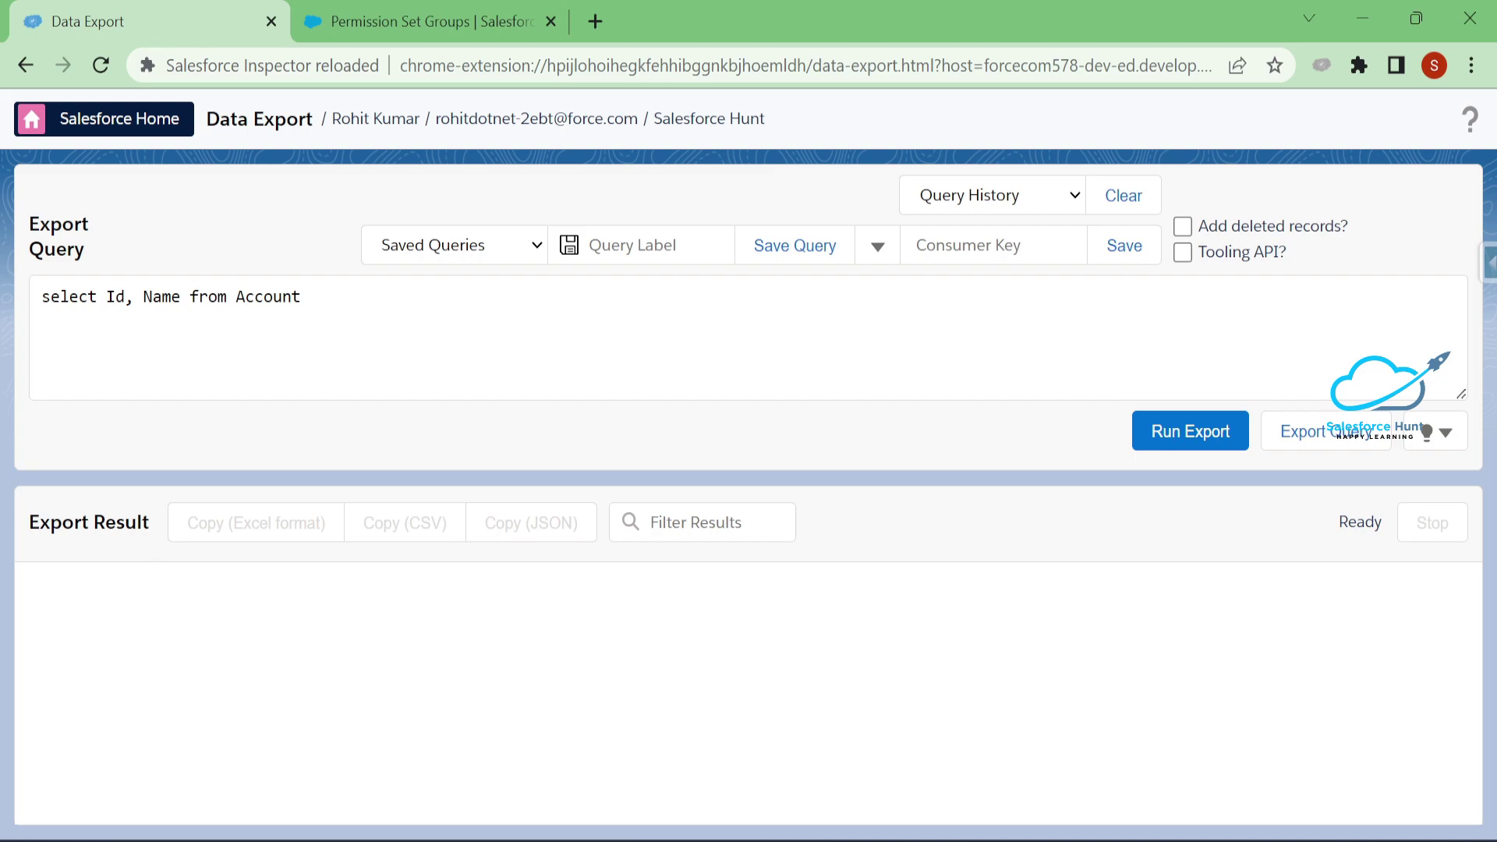
- Run the 'select Id, Name from Account' export in Inspector Reloaded, returning 33 records
{"action": "left_click", "coordinate": [244, 296]}
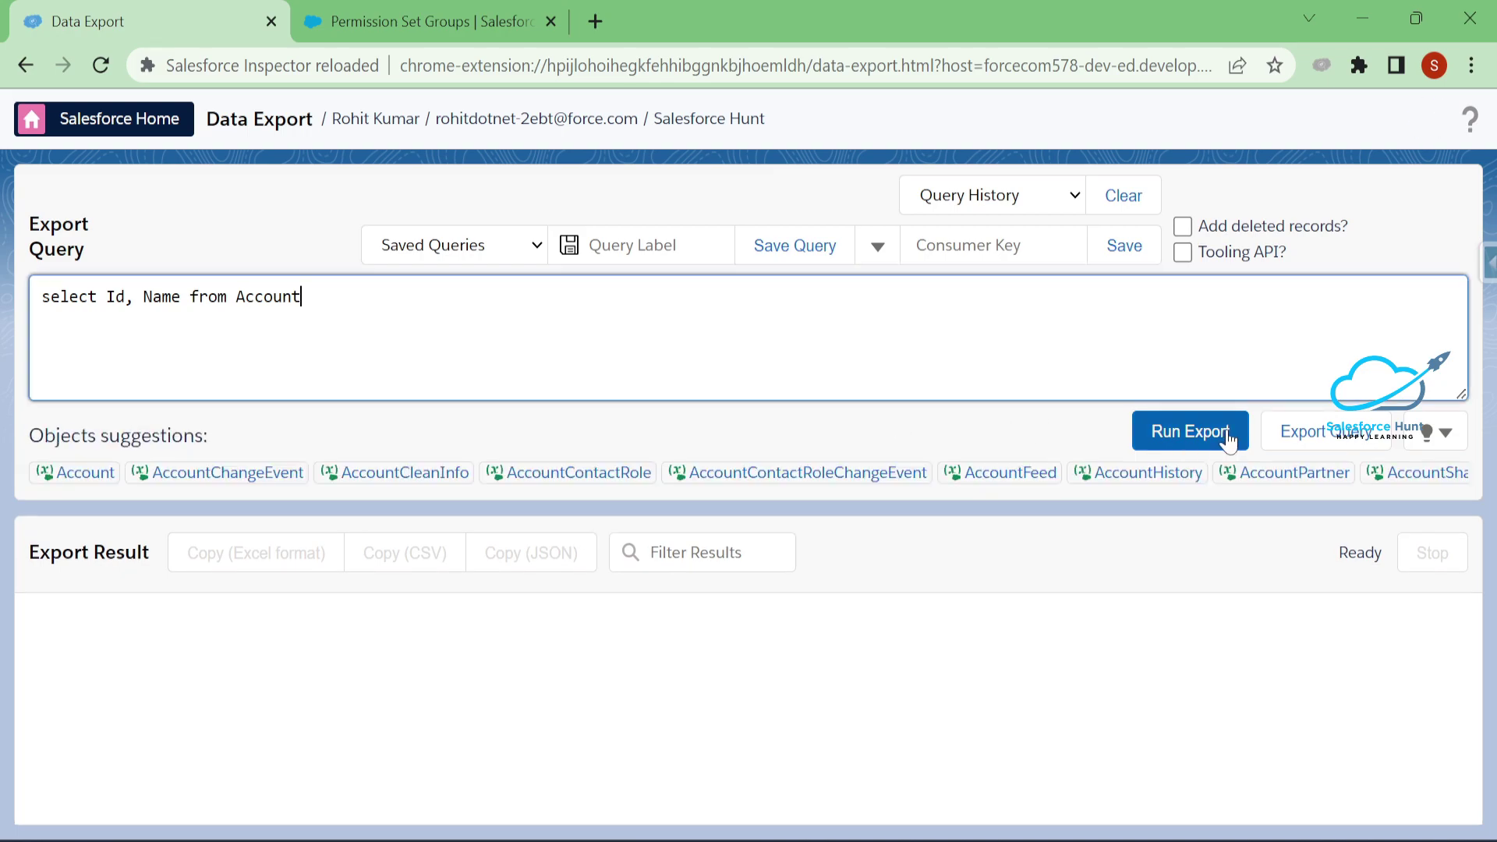
{"action": "left_click", "coordinate": [1189, 431]}
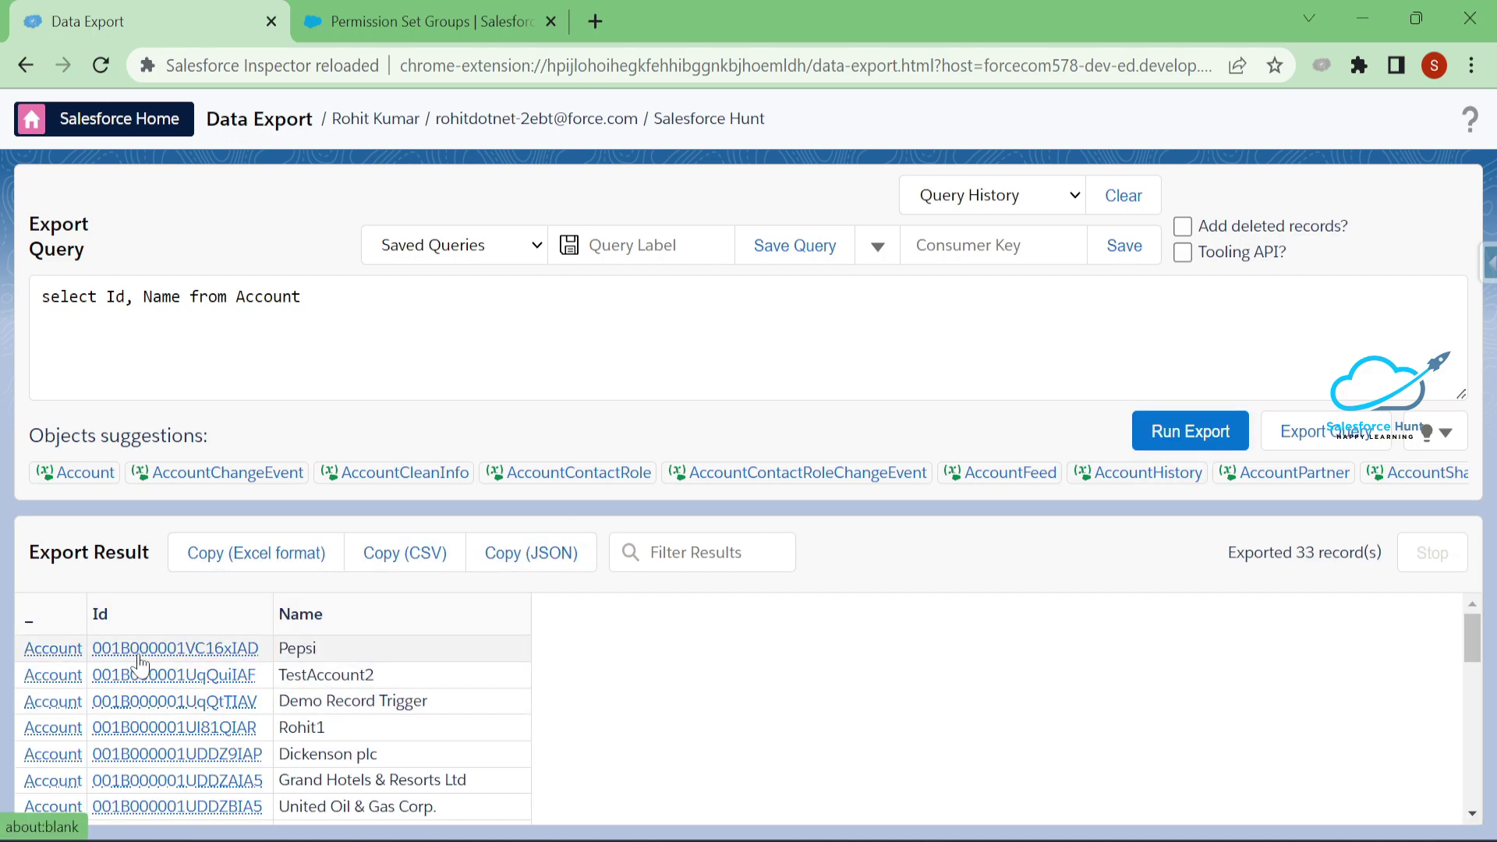
{"action": "scroll", "coordinate": [519, 678], "scroll_direction": "down", "scroll_amount": 5}
{"action": "scroll", "coordinate": [511, 684], "scroll_direction": "up", "scroll_amount": 5}
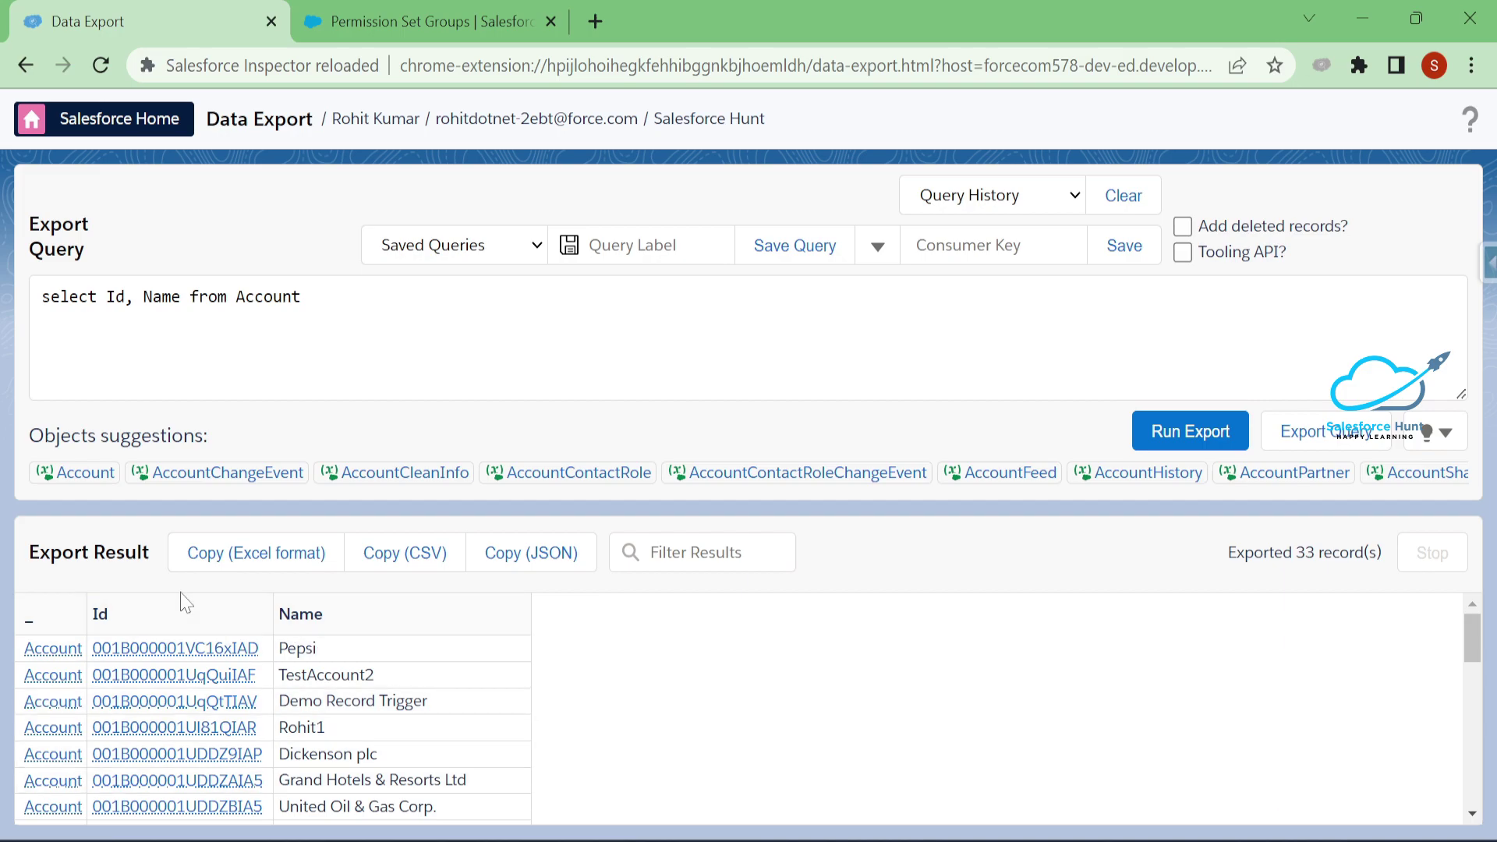
- Minimize Reloaded and run the same Account export in the older Inspector version for comparison
{"action": "left_click", "coordinate": [1362, 17]}
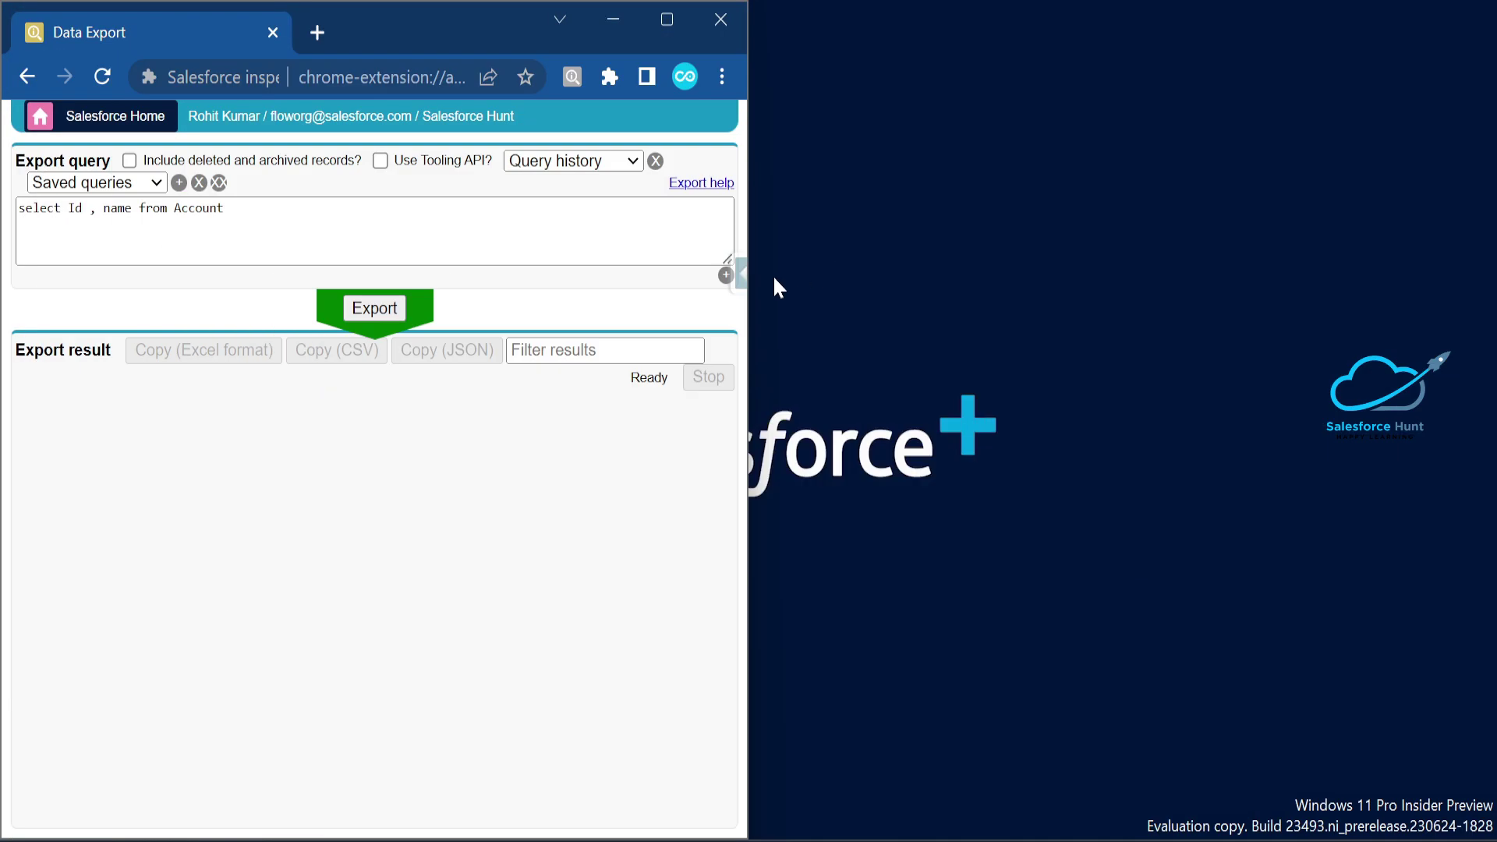
{"action": "left_click", "coordinate": [366, 312]}
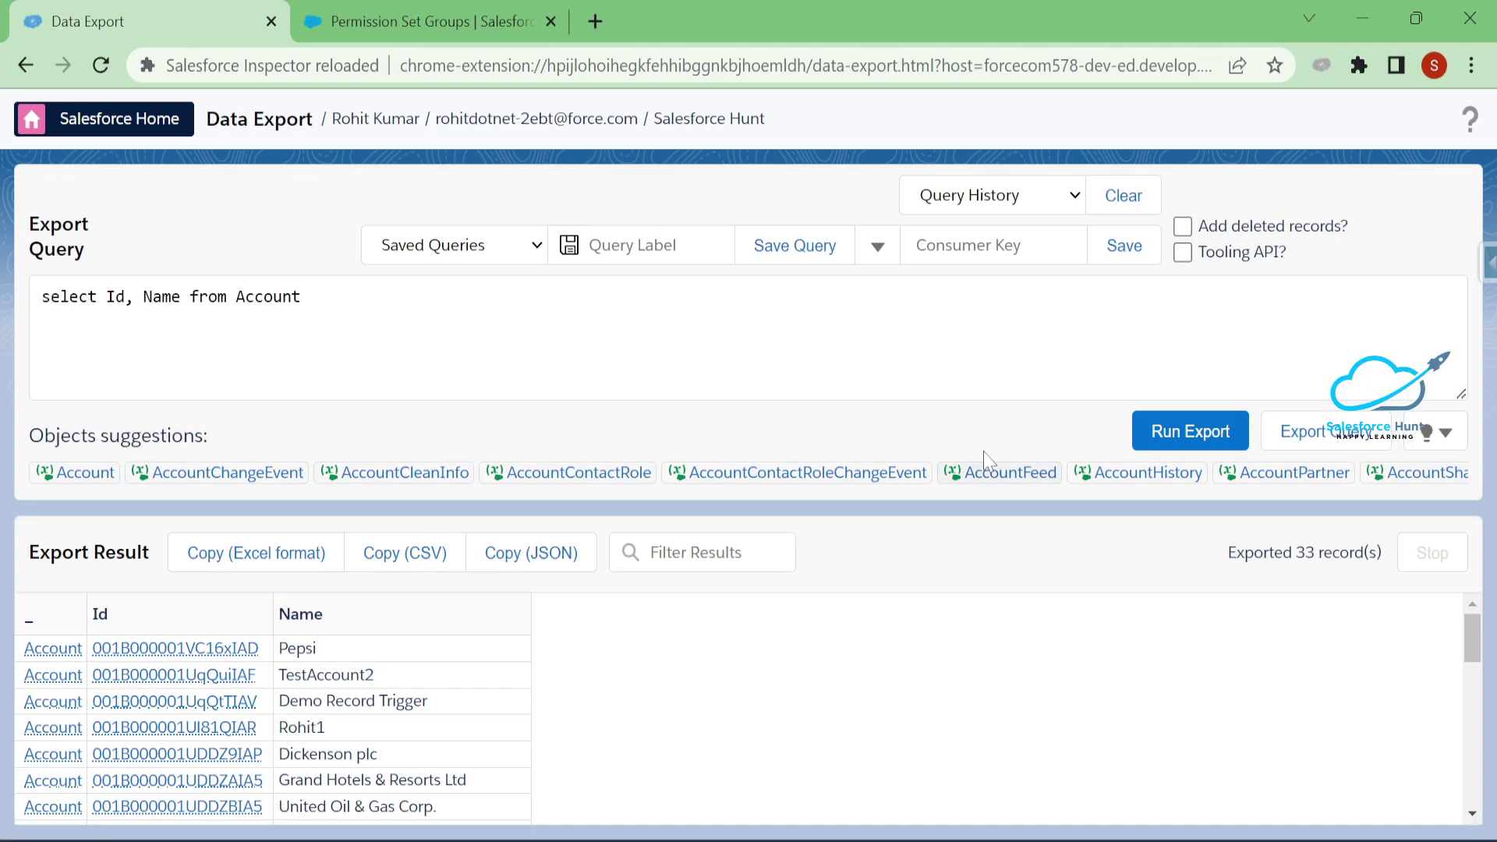
{"action": "scroll", "coordinate": [468, 702], "scroll_direction": "down", "scroll_amount": 3}
{"action": "scroll", "coordinate": [467, 702], "scroll_direction": "up", "scroll_amount": 3}
- Add Industry, rating and Description after Name in the Account query and rerun the export
{"action": "left_click", "coordinate": [143, 296]}
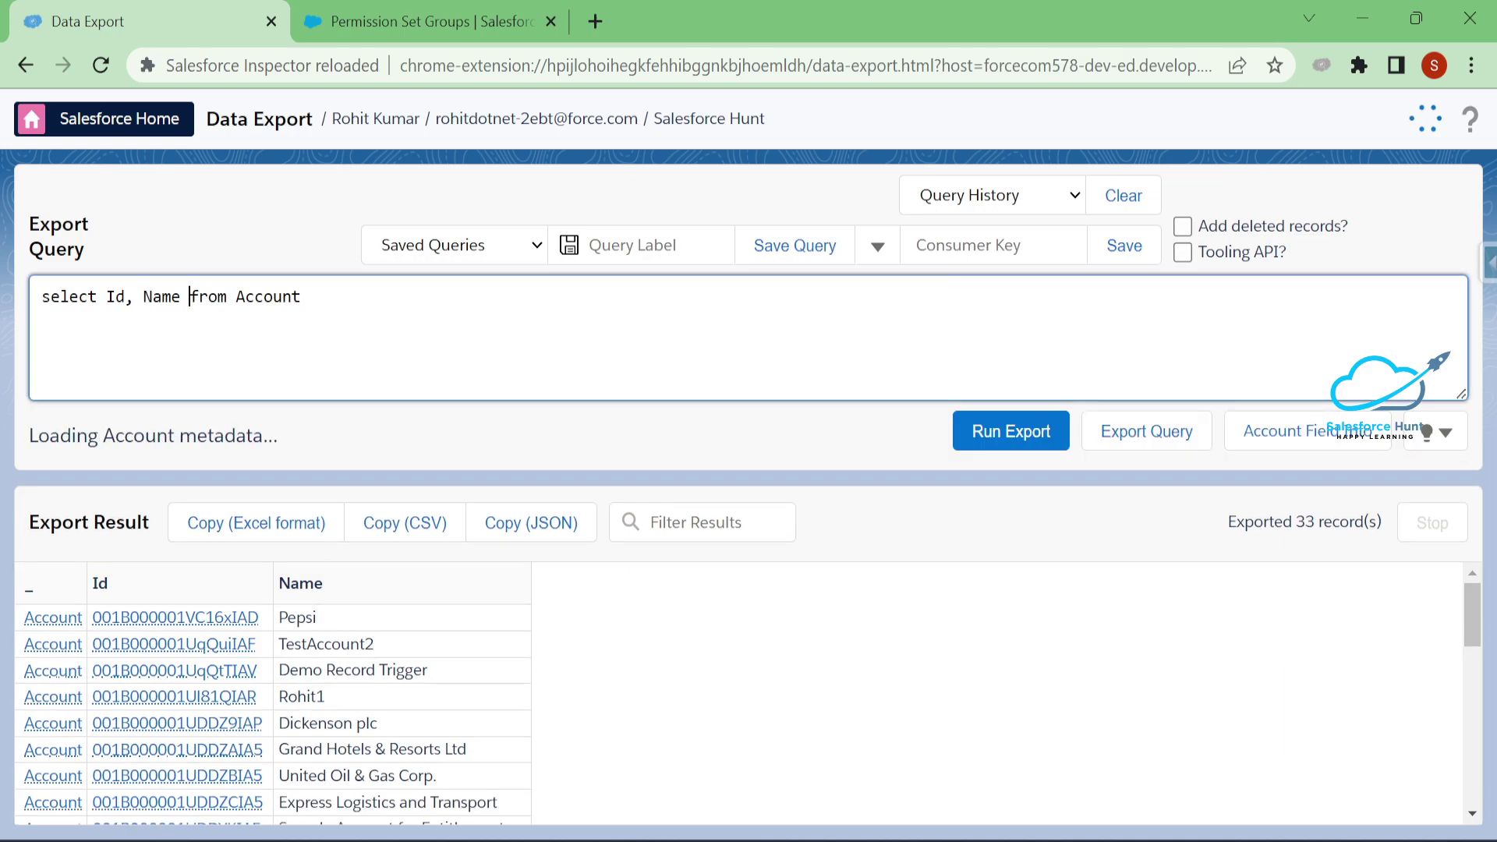
{"action": "key", "text": "BackSpace"}
{"action": "type", "text": ", "}
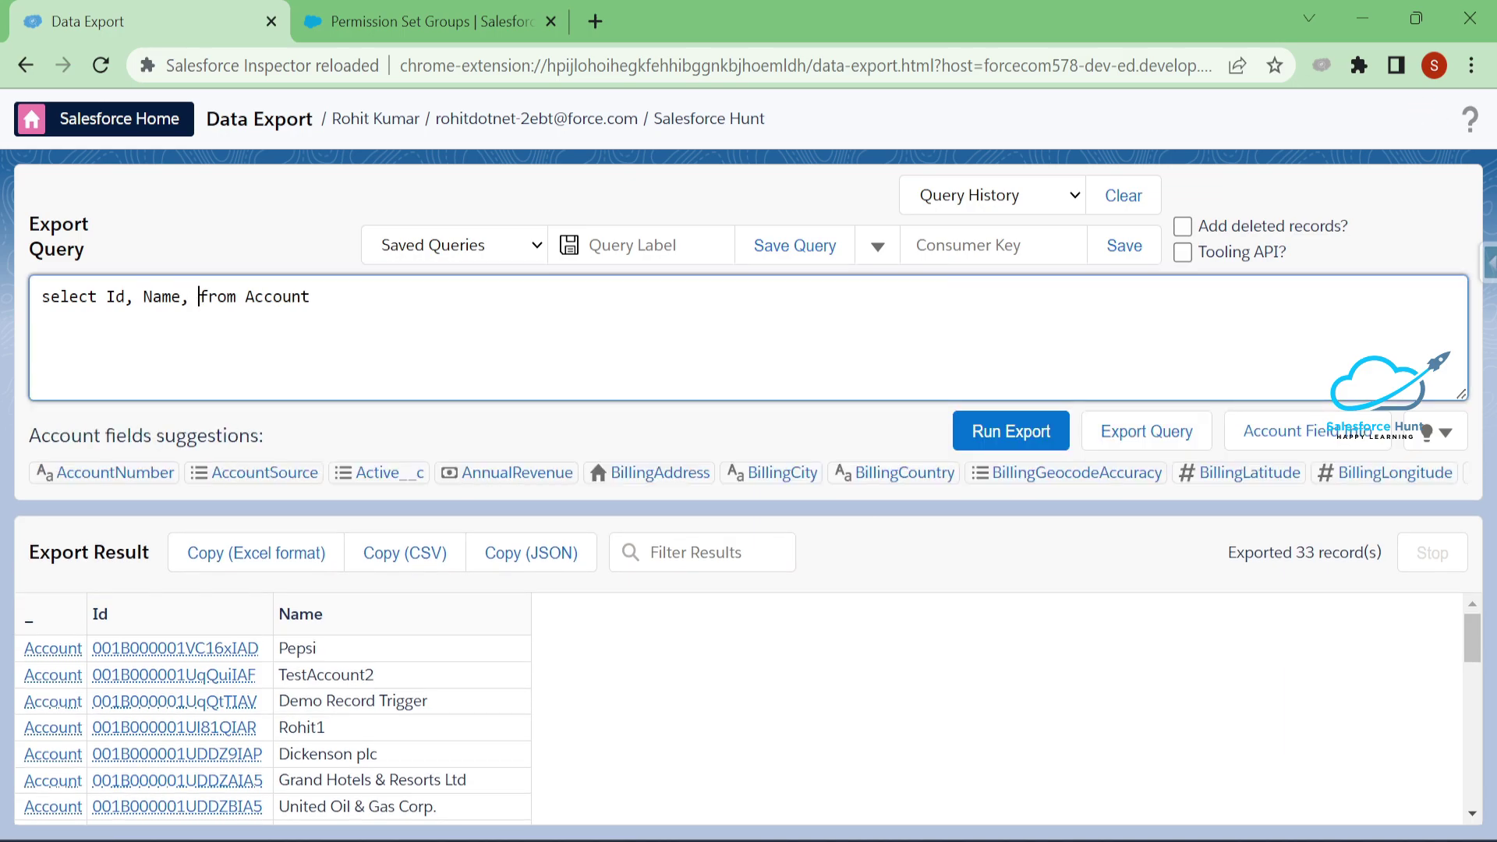
{"action": "type", "text": "indu"}
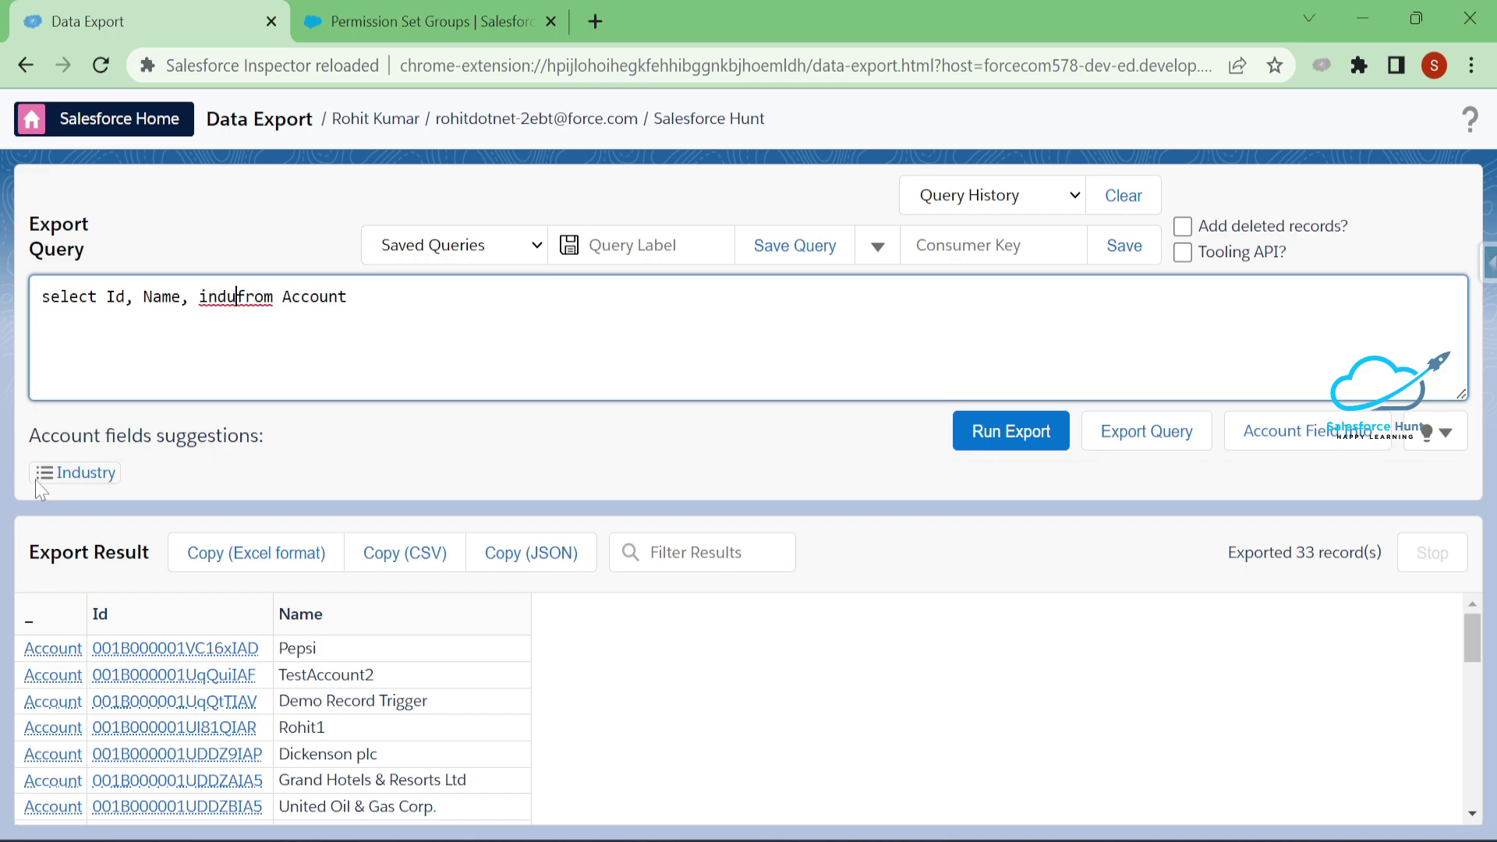
{"action": "left_click", "coordinate": [80, 472]}
{"action": "type", "text": ", rating"}
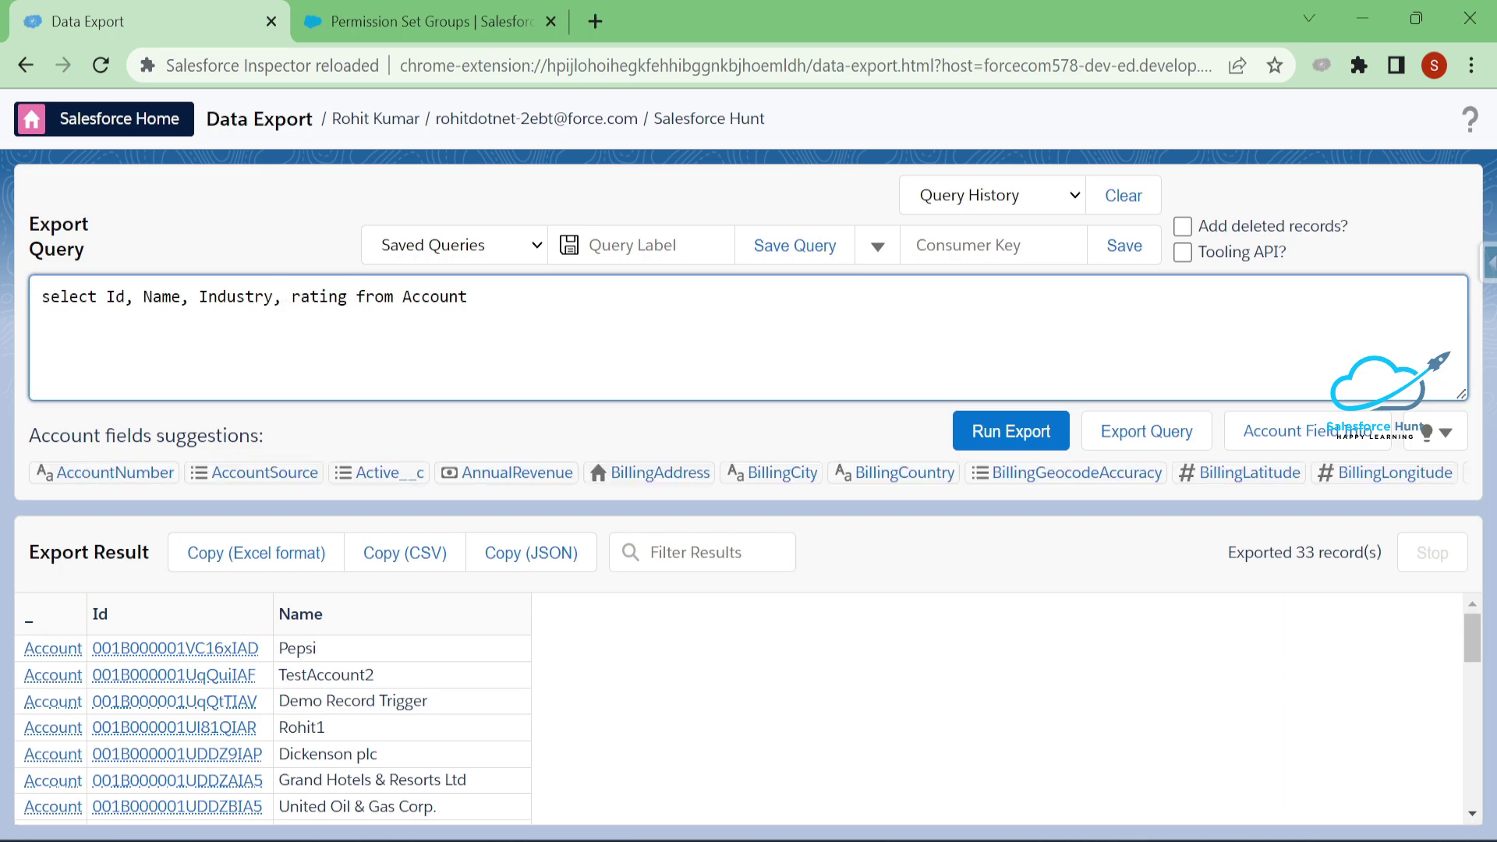
{"action": "left_click", "coordinate": [348, 297]}
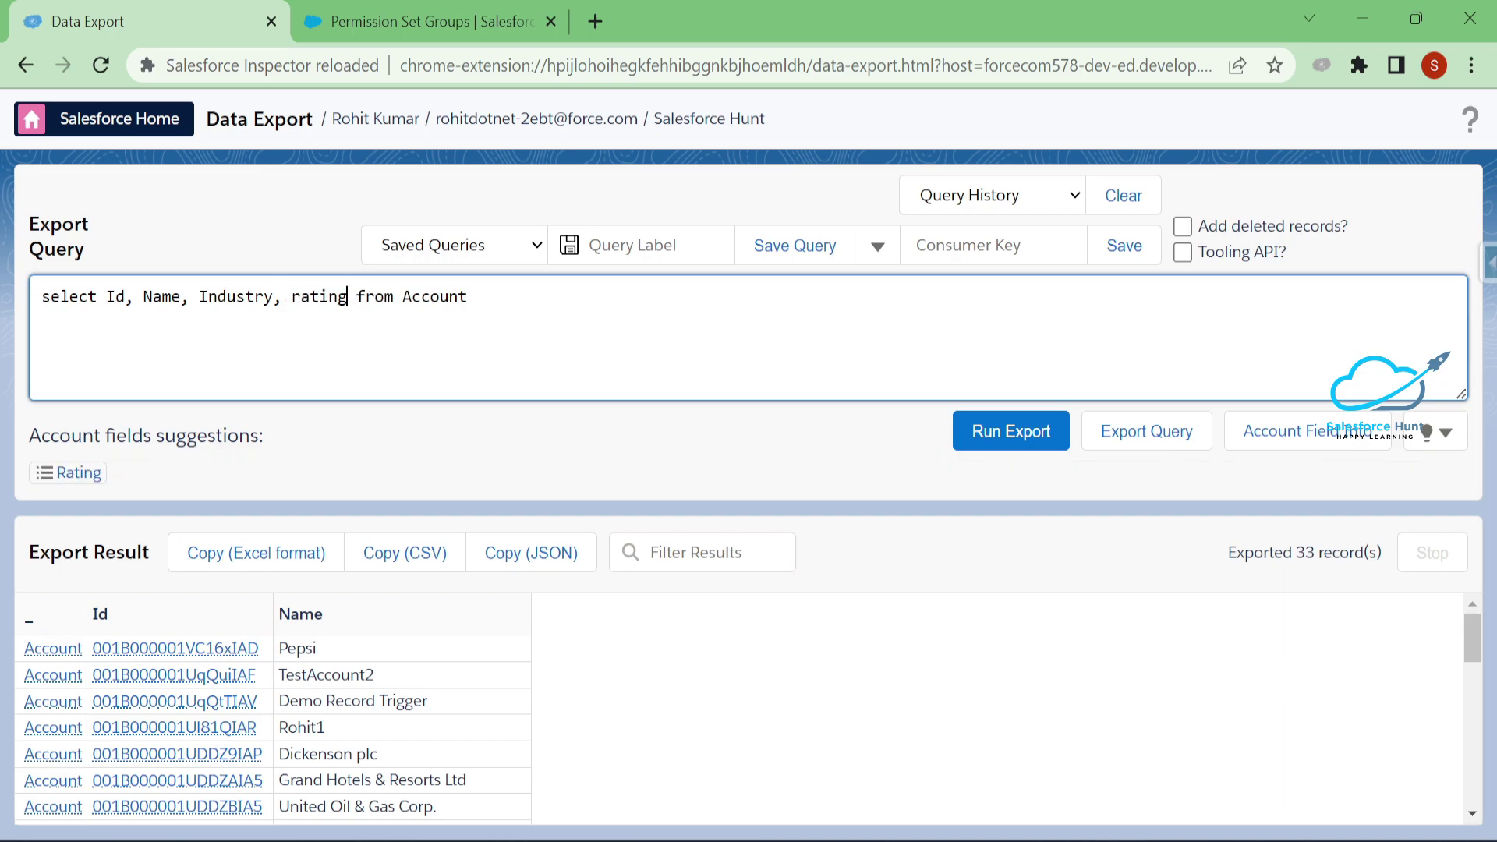
{"action": "type", "text": ", desc"}
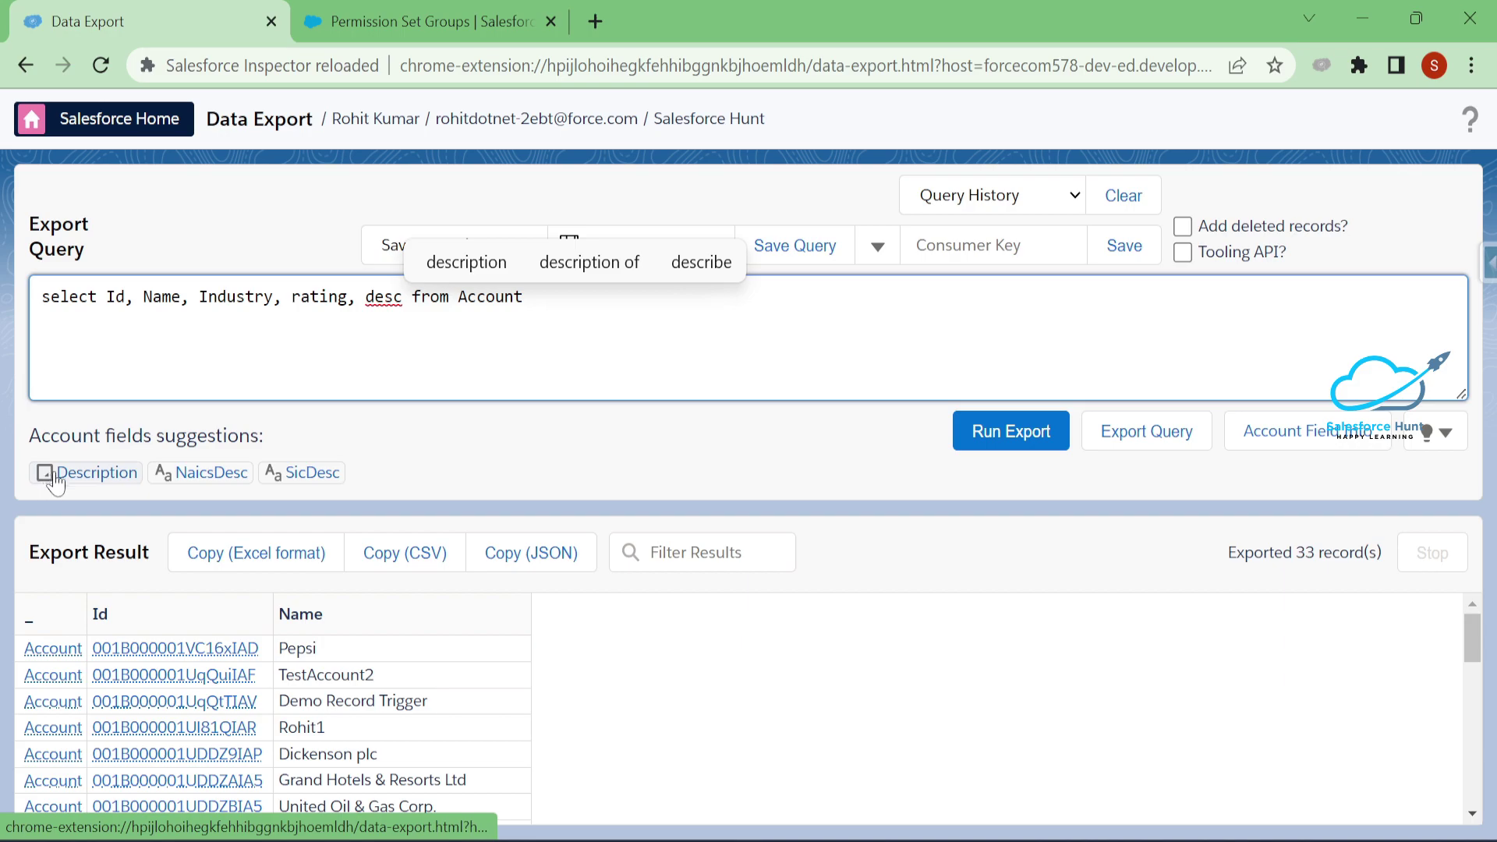
{"action": "left_click", "coordinate": [97, 473]}
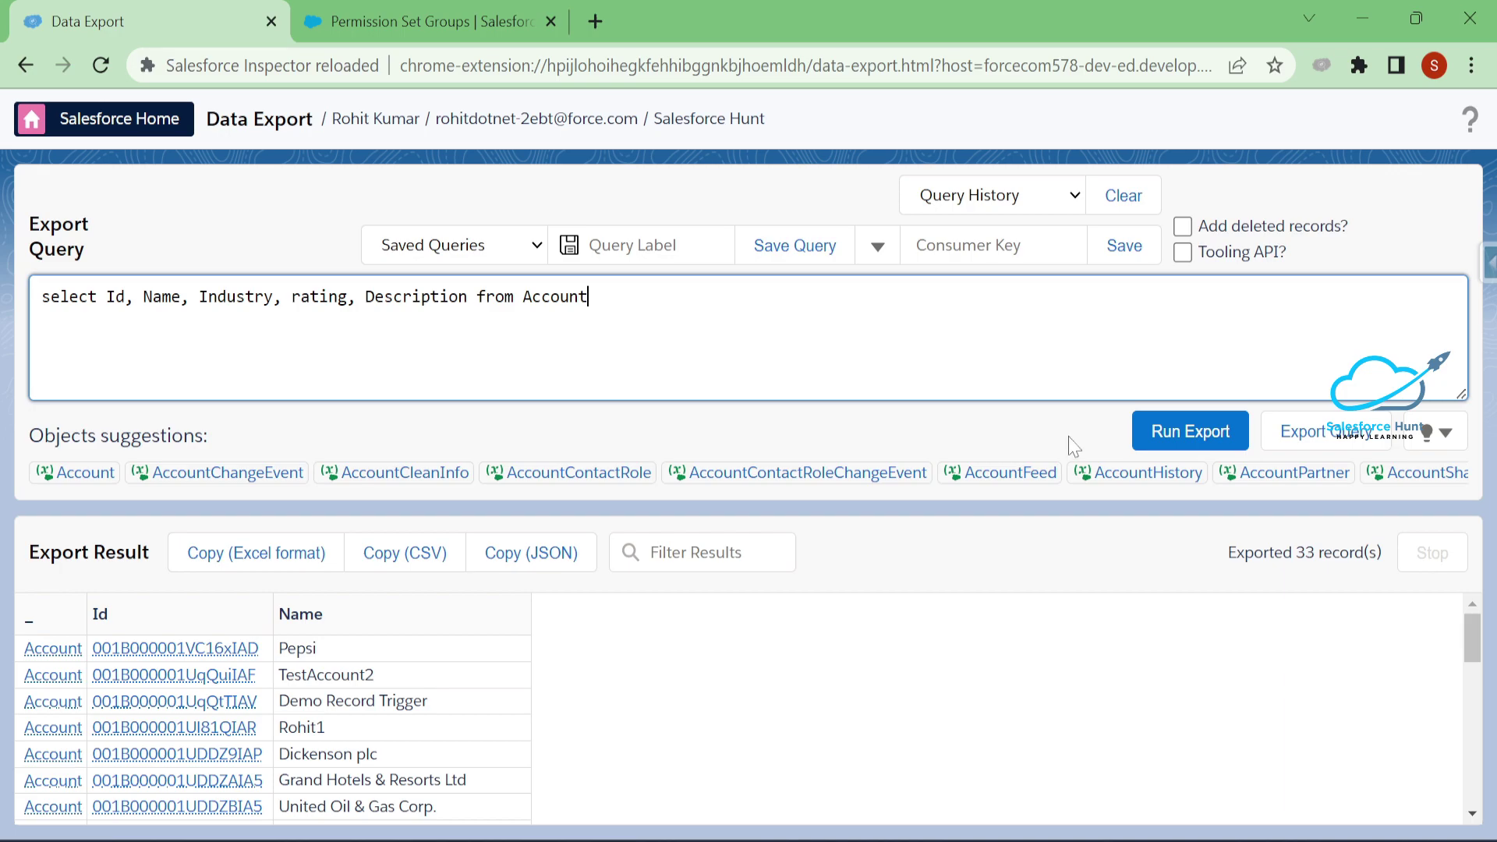
{"action": "left_click", "coordinate": [1189, 438]}
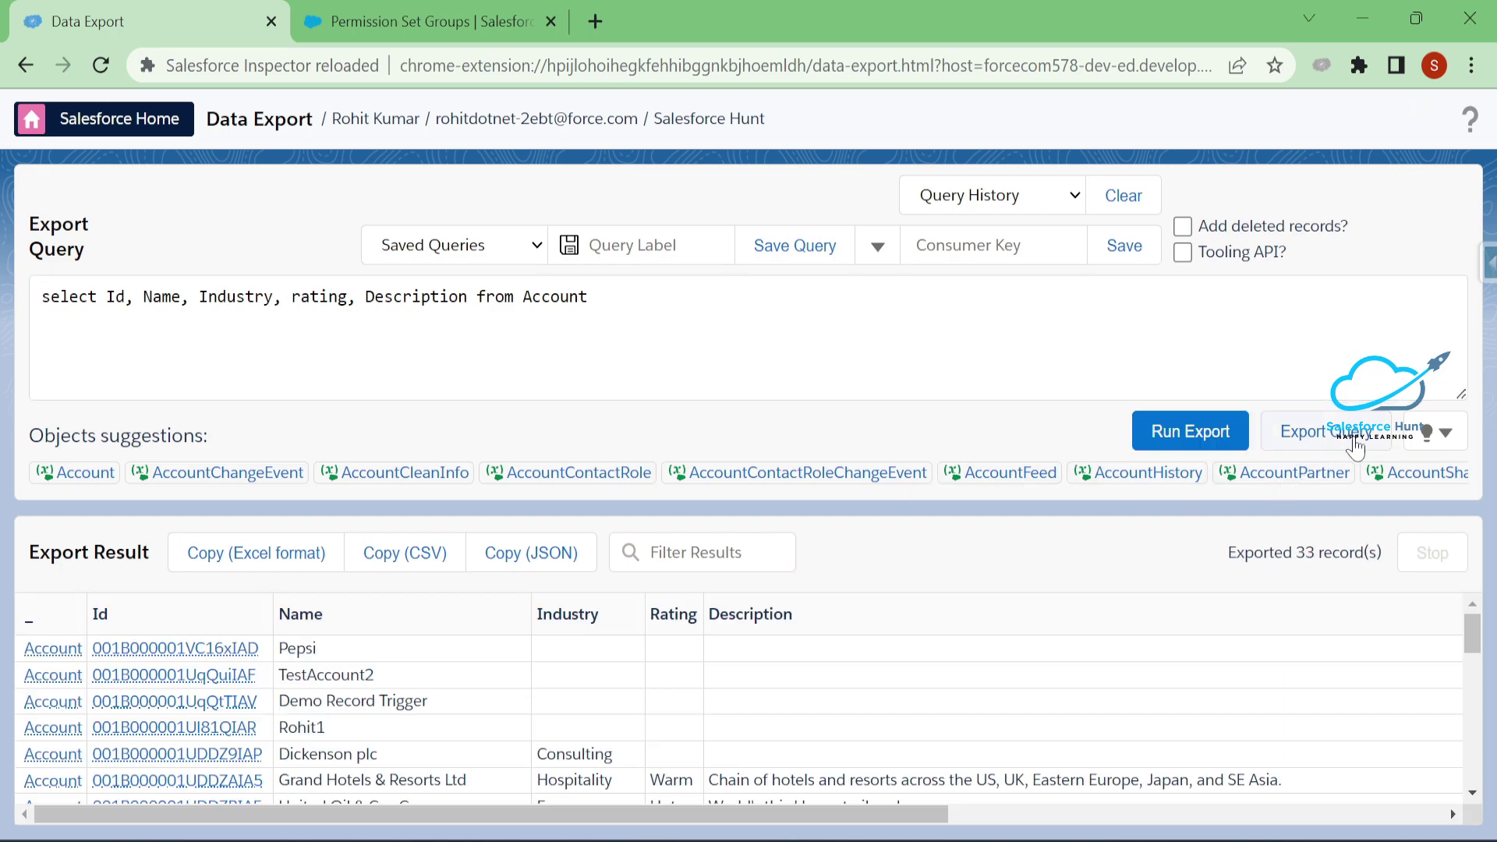
- Rerun the 33-record export, toggle the object suggestions between one and two rows, then go back to Burlington
{"action": "left_click", "coordinate": [1335, 441]}
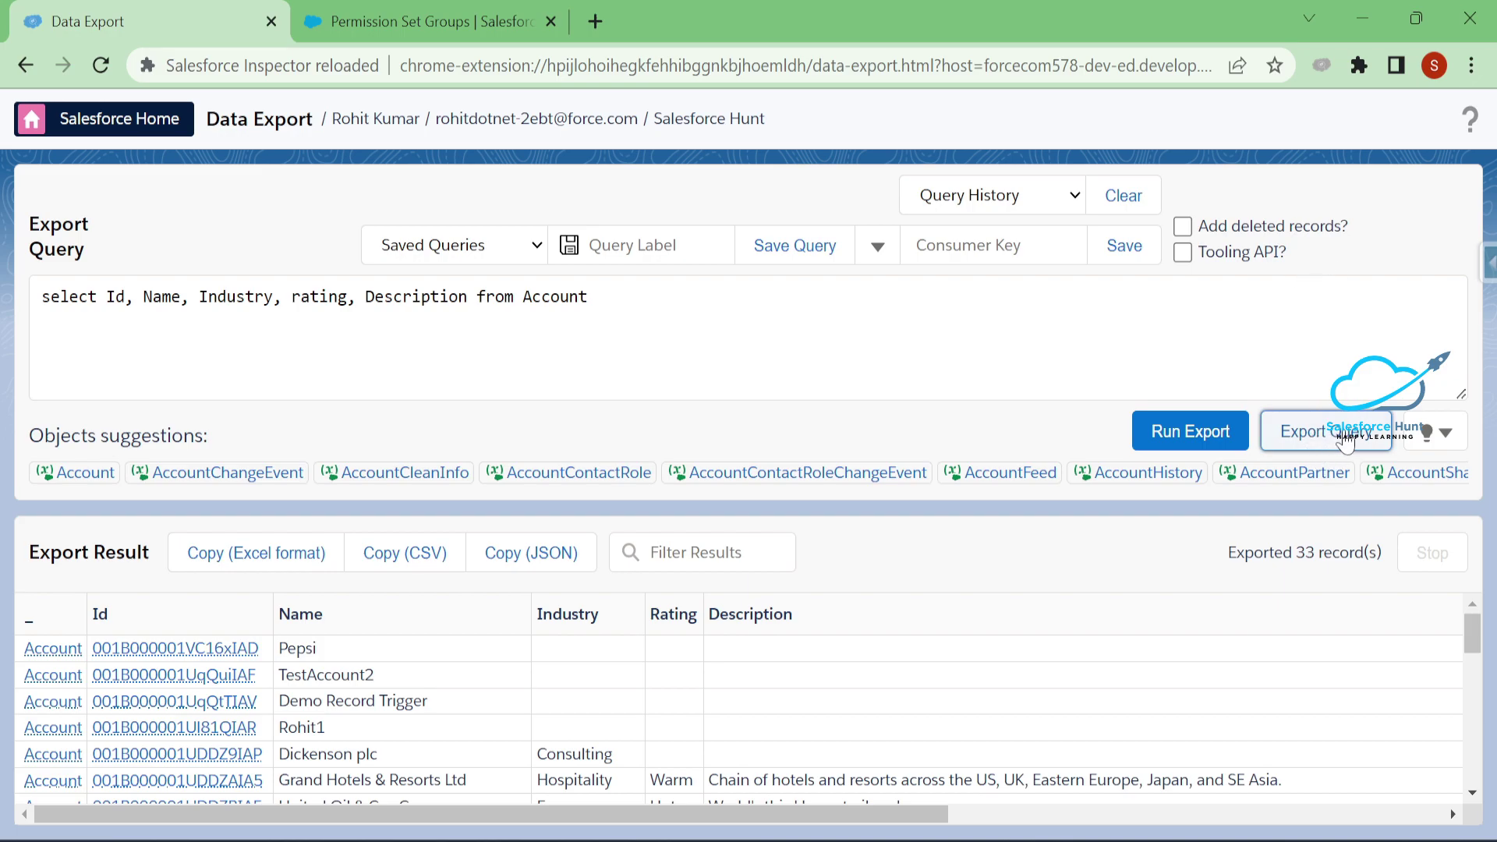
{"action": "left_click", "coordinate": [1195, 425]}
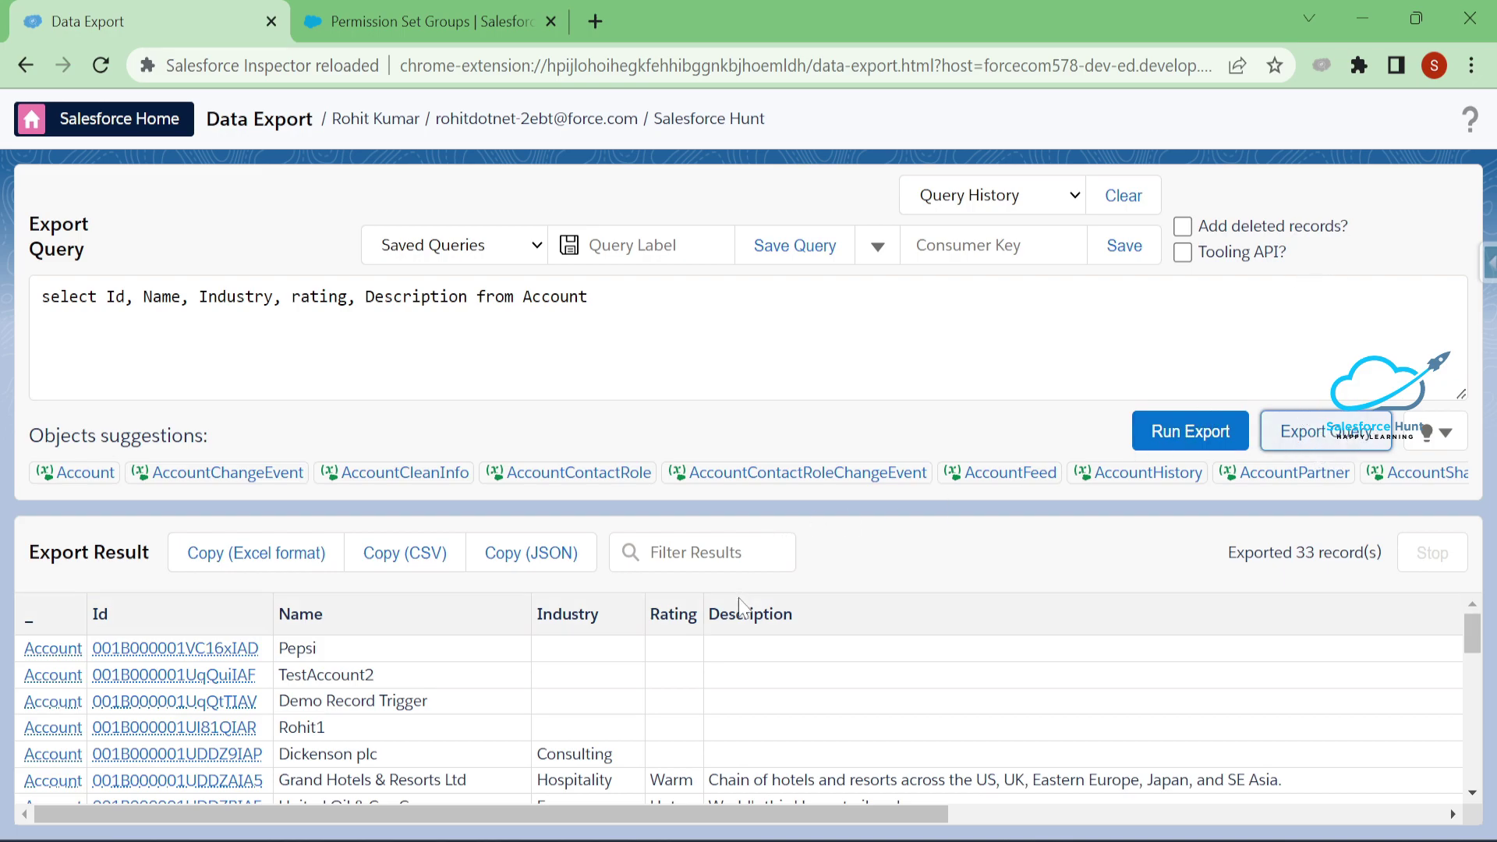
{"action": "left_click", "coordinate": [1437, 433]}
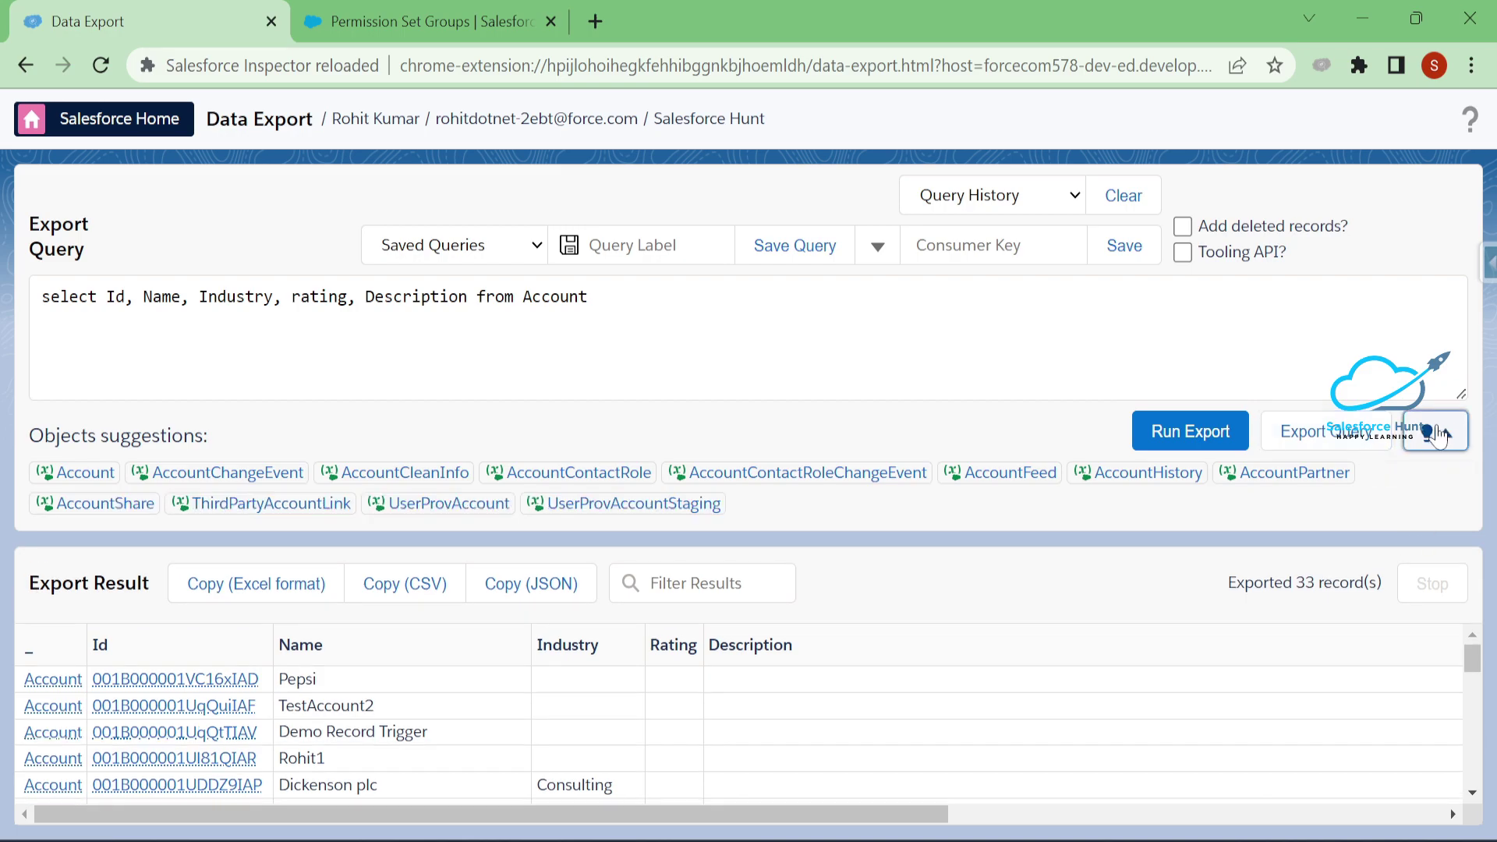
{"action": "left_click", "coordinate": [1437, 434]}
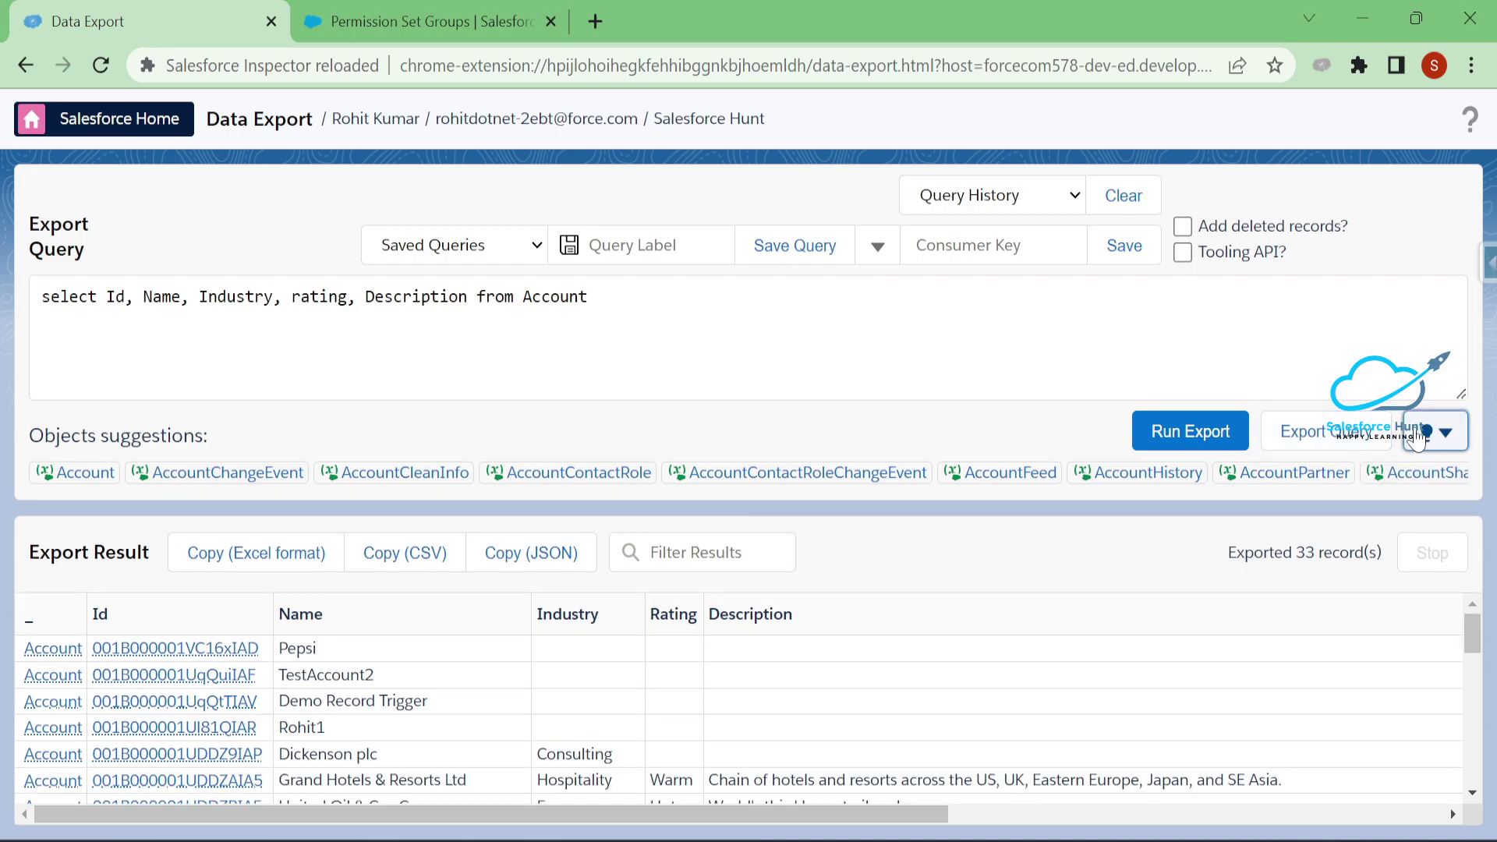
{"action": "left_click", "coordinate": [1435, 433]}
{"action": "left_click", "coordinate": [1433, 433]}
{"action": "left_click", "coordinate": [1433, 433]}
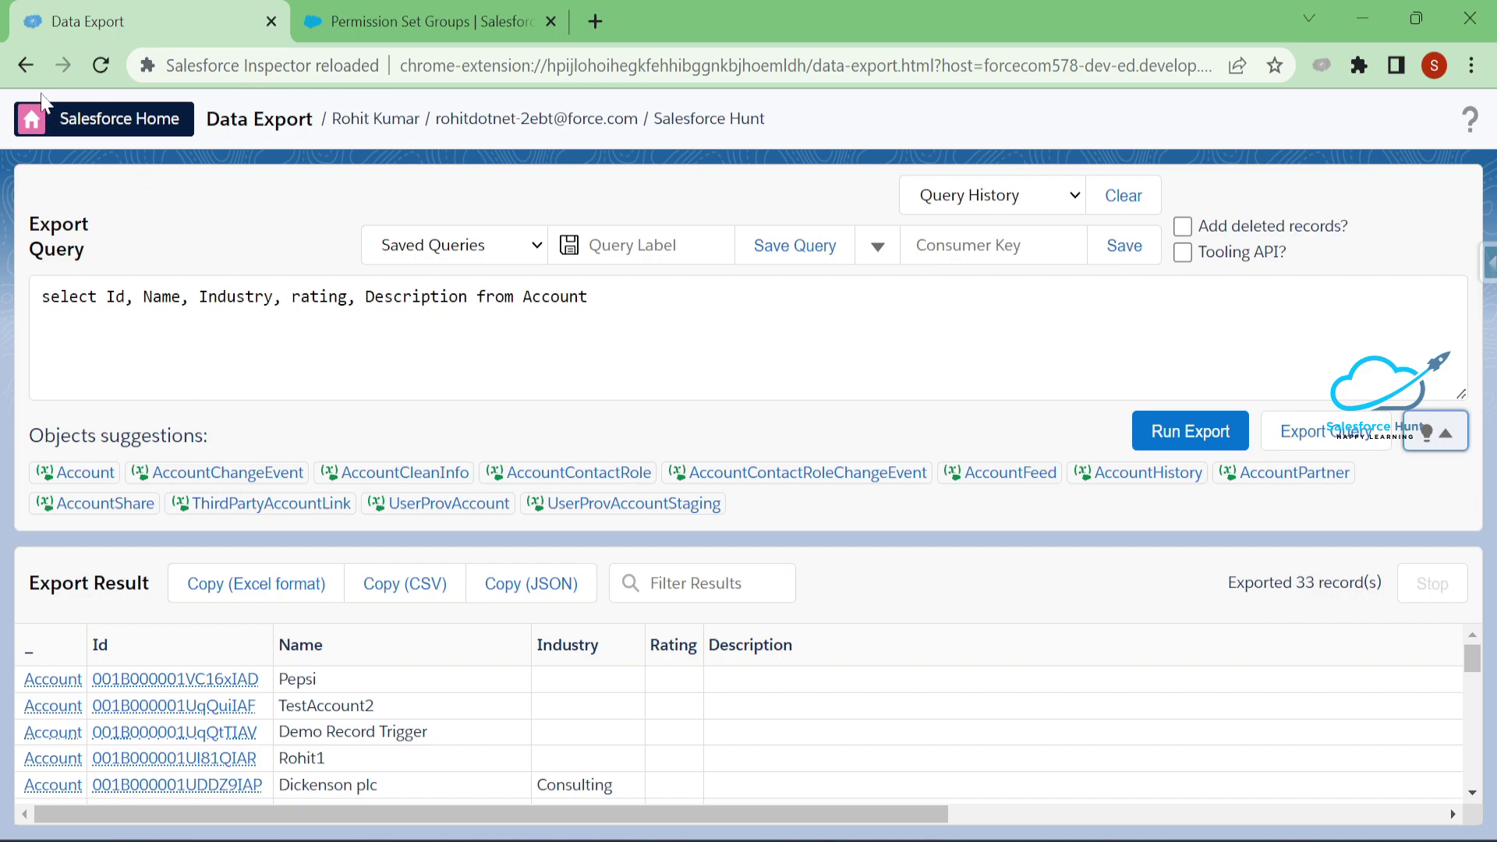
{"action": "left_click", "coordinate": [26, 65]}
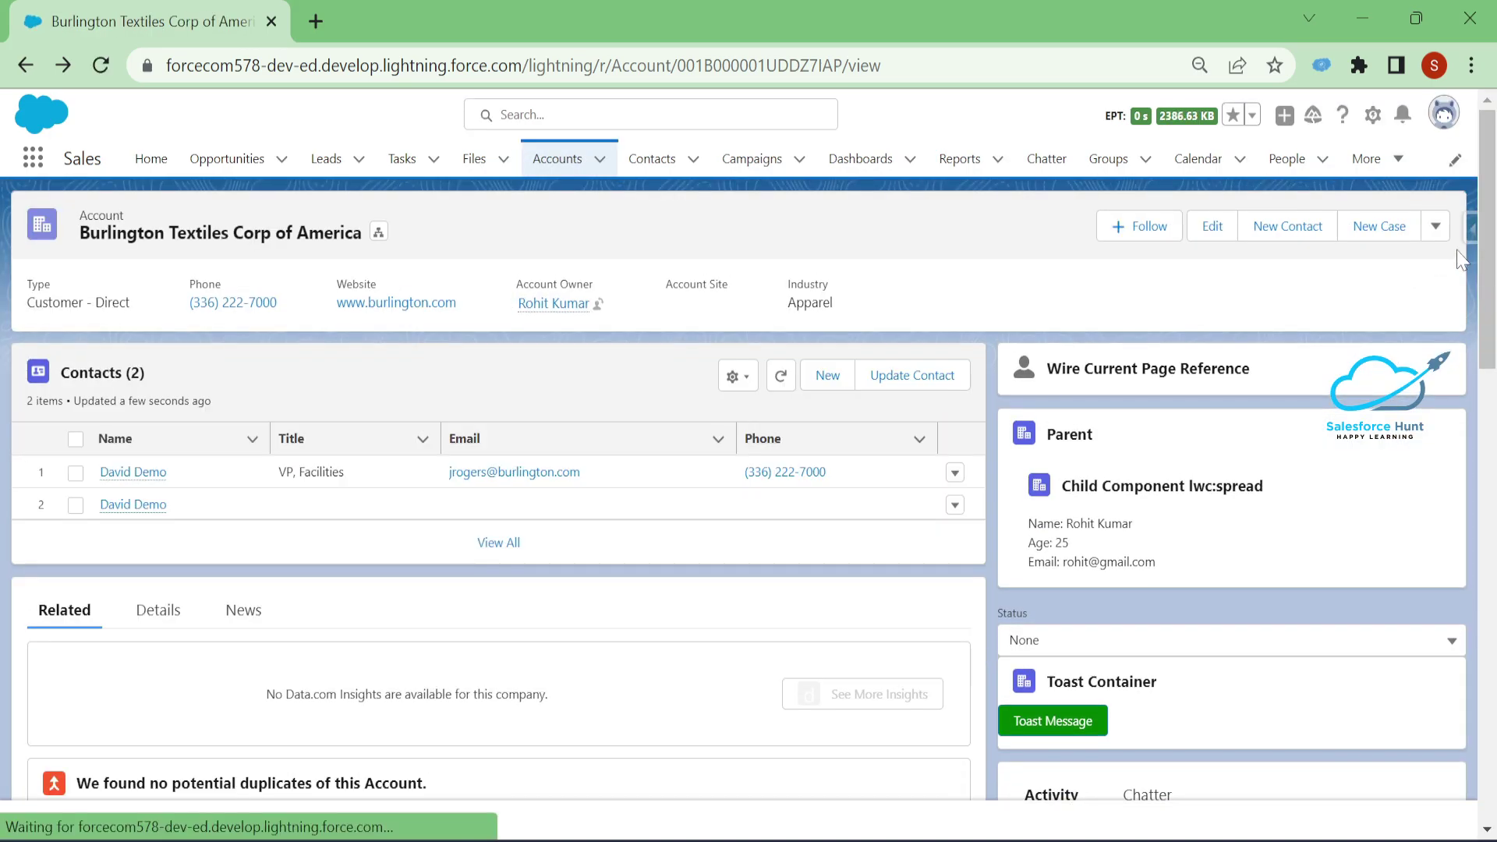
{"action": "left_click", "coordinate": [1468, 229]}
{"action": "scroll", "coordinate": [1364, 515], "scroll_direction": "down", "scroll_amount": 2}
{"action": "scroll", "coordinate": [1396, 546], "scroll_direction": "up", "scroll_amount": 1}
{"action": "left_click", "coordinate": [1364, 460]}
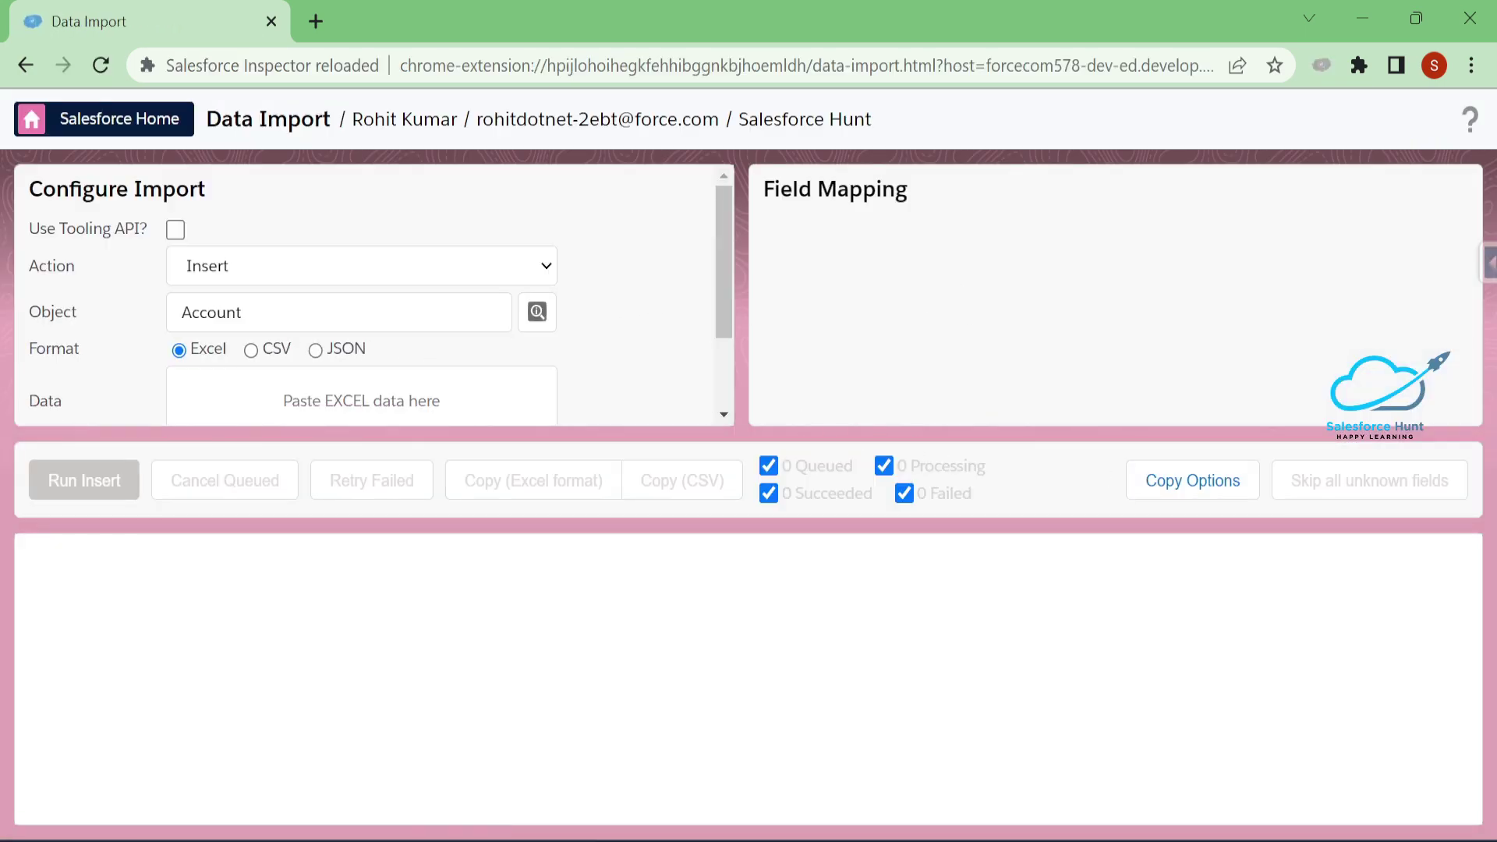
{"action": "scroll", "coordinate": [367, 312], "scroll_direction": "down", "scroll_amount": 2}
{"action": "scroll", "coordinate": [104, 176], "scroll_direction": "up", "scroll_amount": 2}
{"action": "left_click", "coordinate": [253, 272]}
{"action": "left_click", "coordinate": [475, 267]}
{"action": "left_click", "coordinate": [19, 69]}
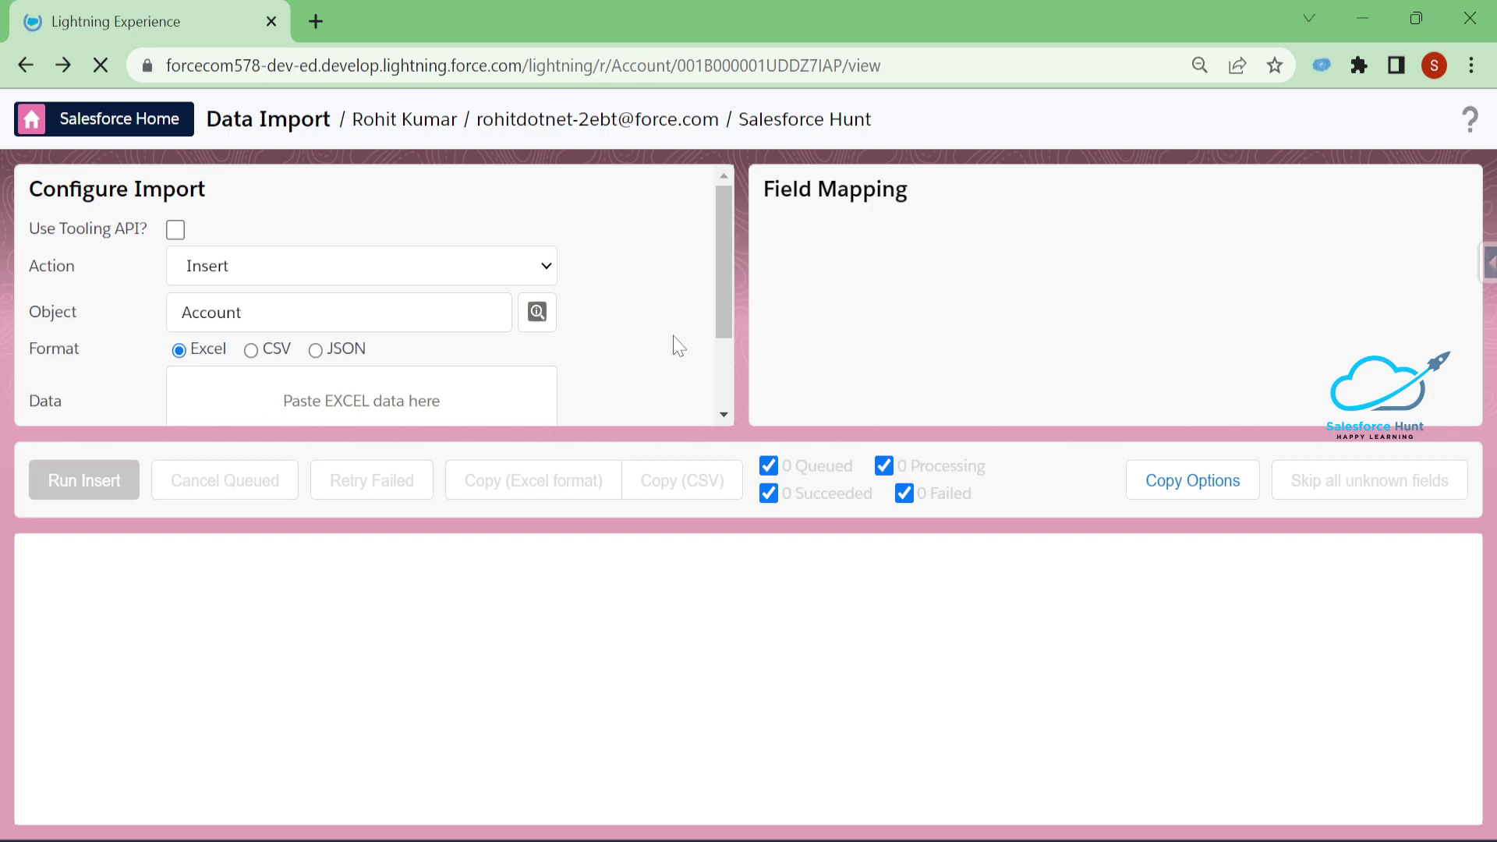